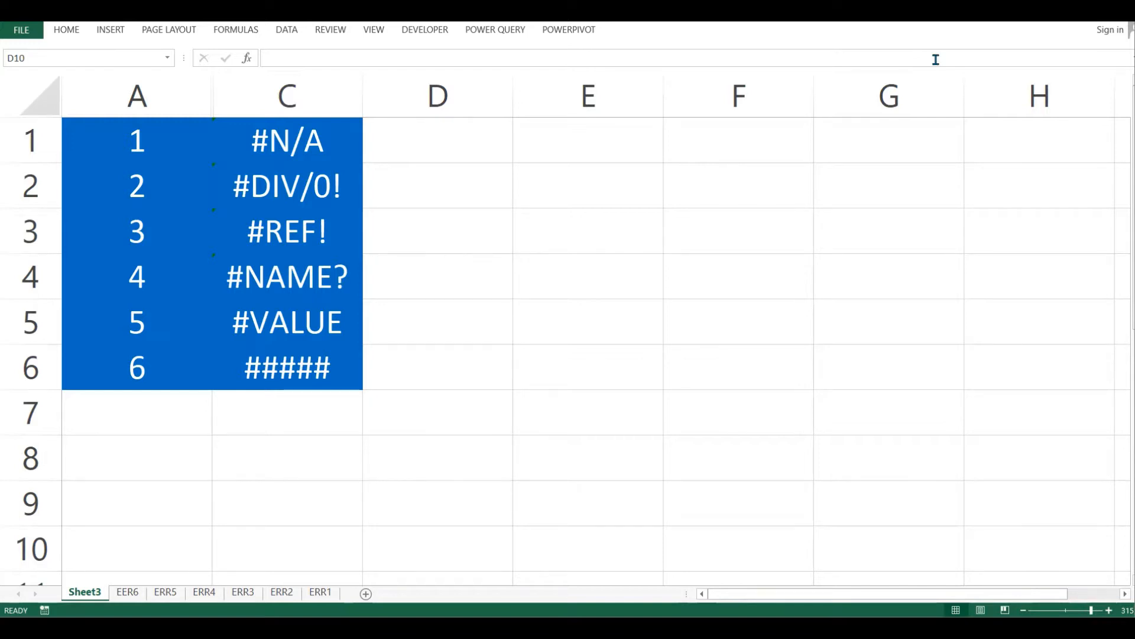
- Review the six Excel error types listed in C1:C6, from #N/A down to #####
left_click(328, 149)
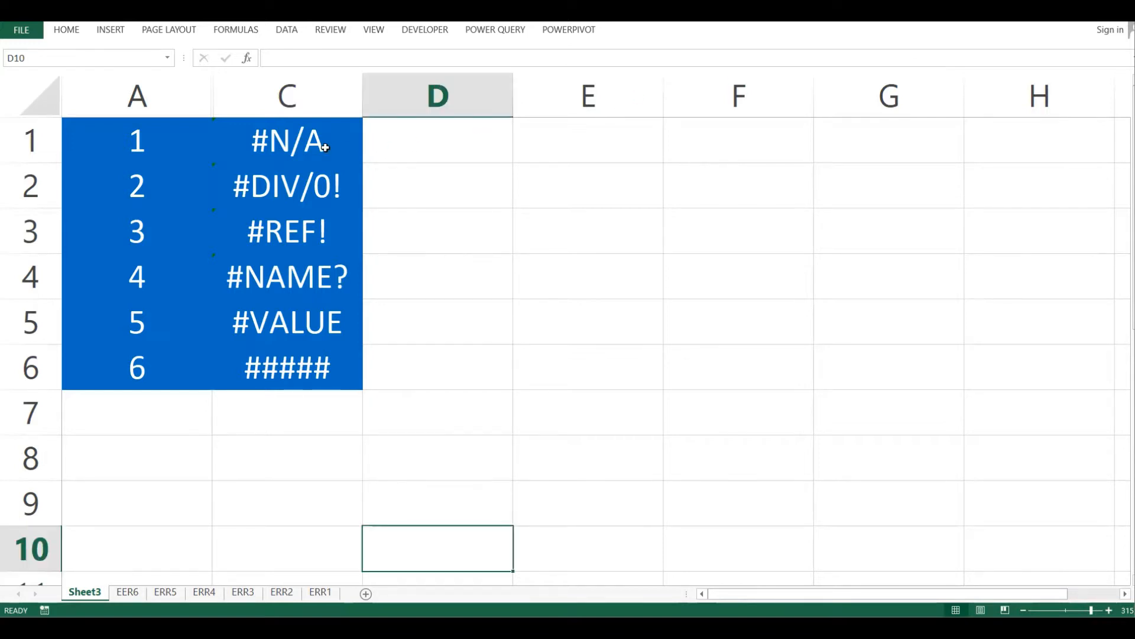
left_click(325, 148)
left_click(336, 192)
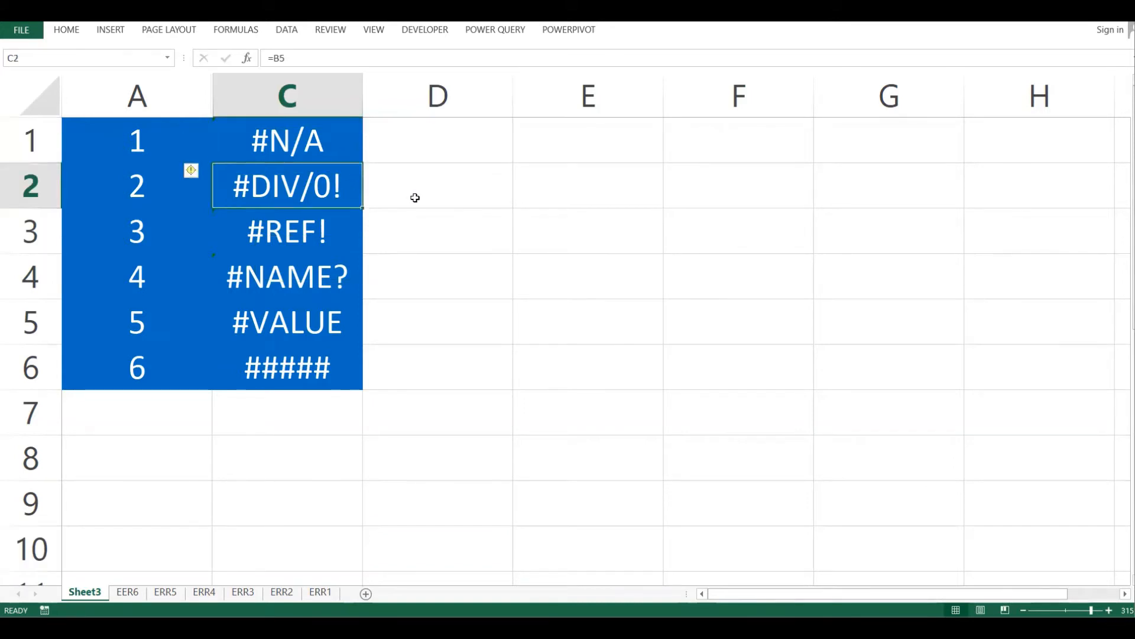
left_click(353, 236)
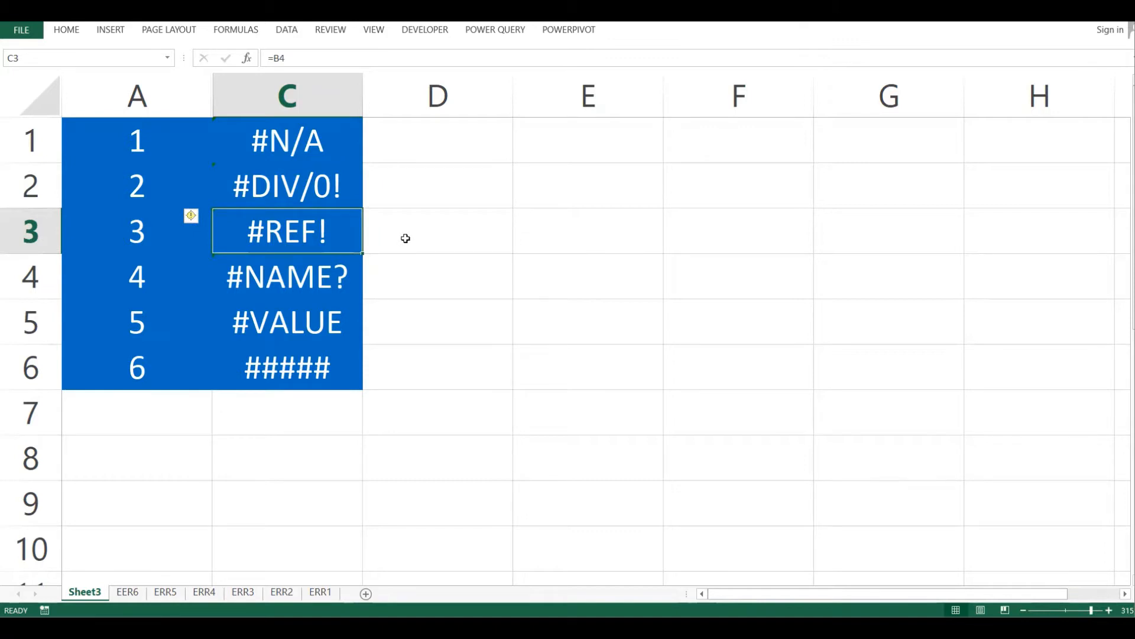
left_click(328, 273)
left_click(316, 331)
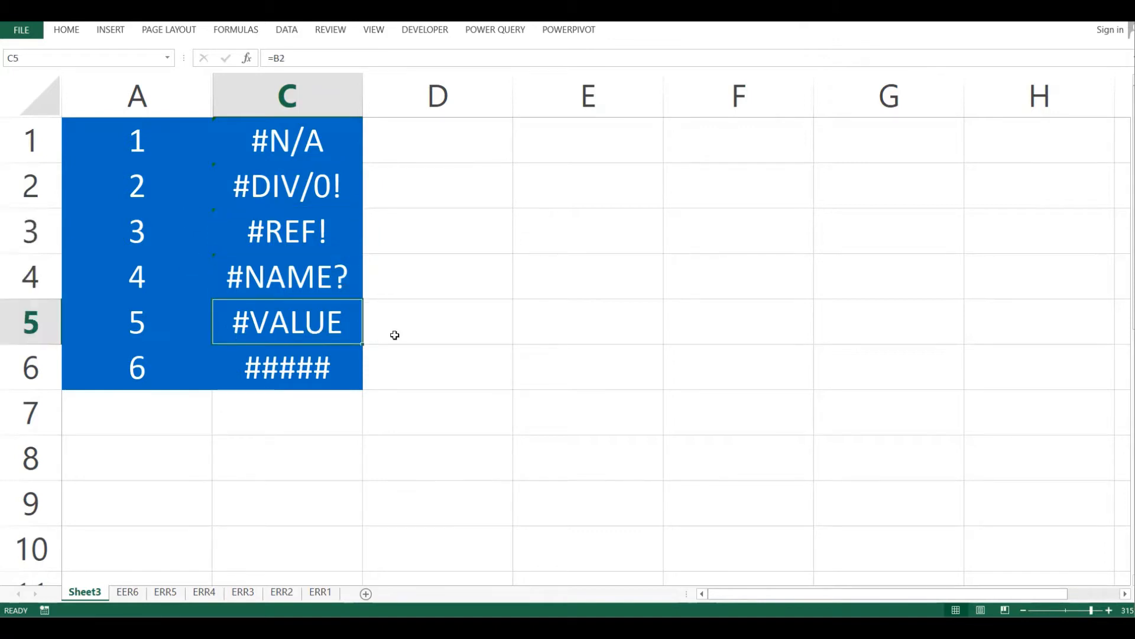
left_click(315, 379)
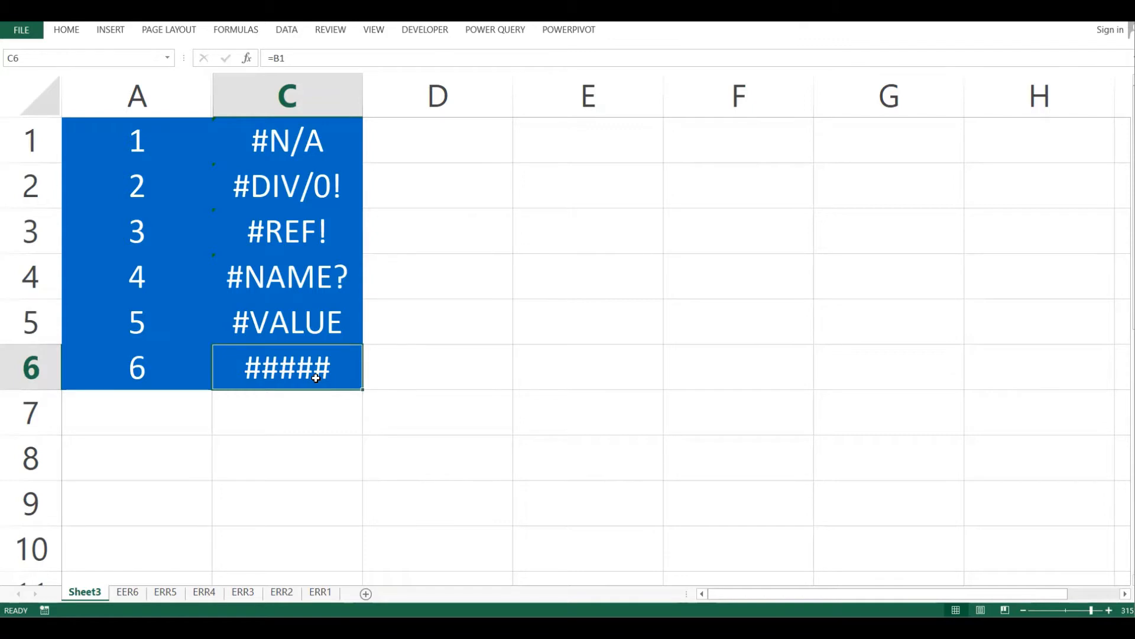
left_click(350, 150)
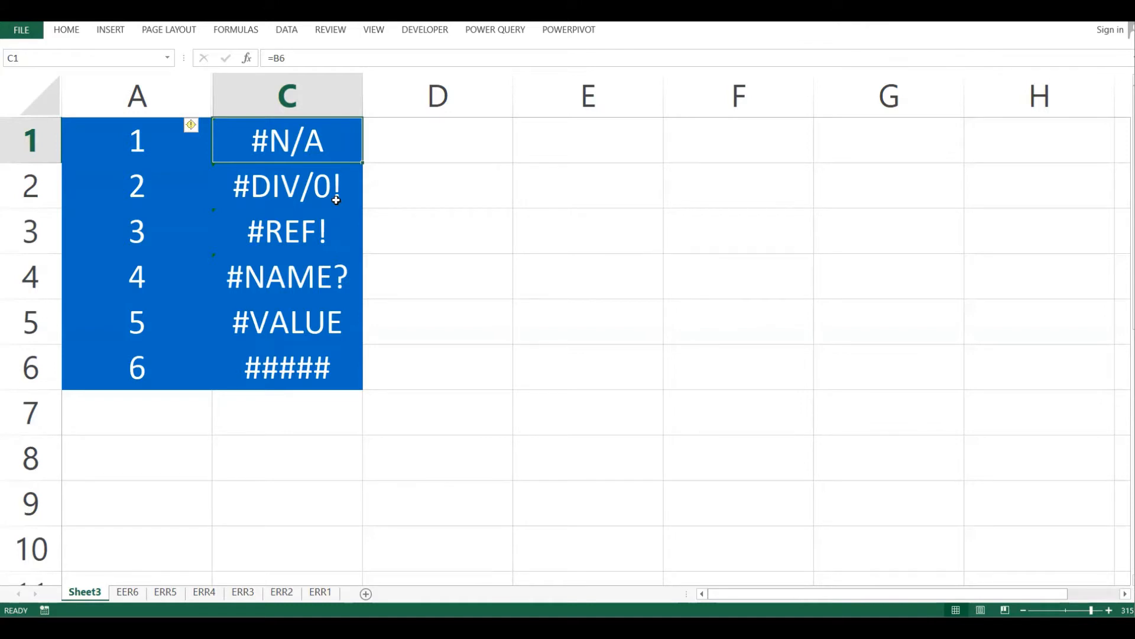
key("Return")
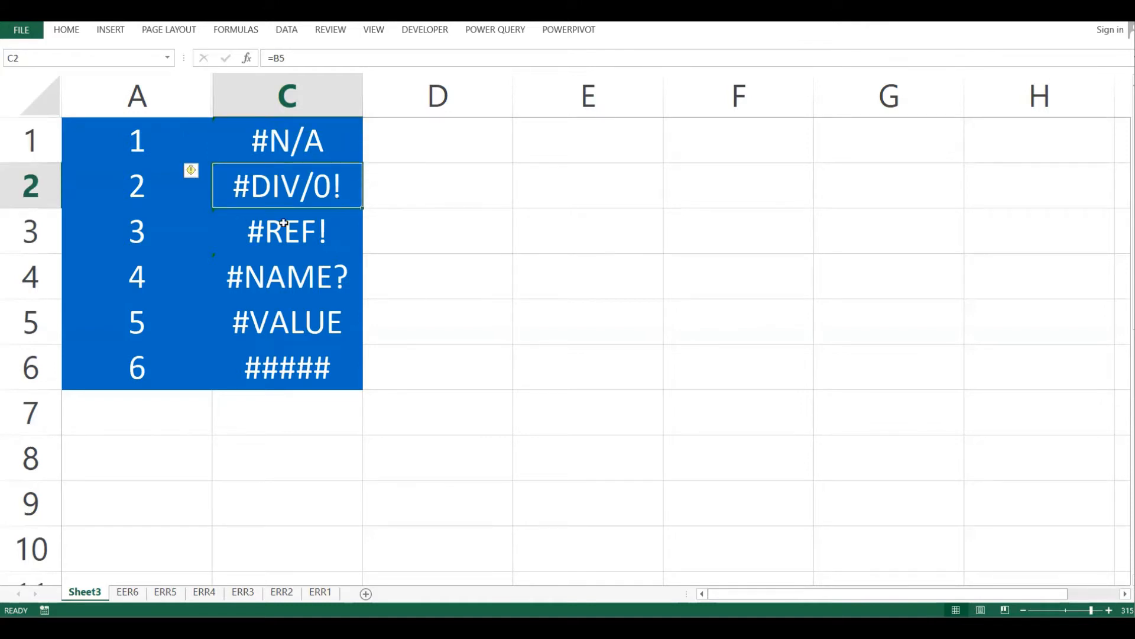
key("Return")
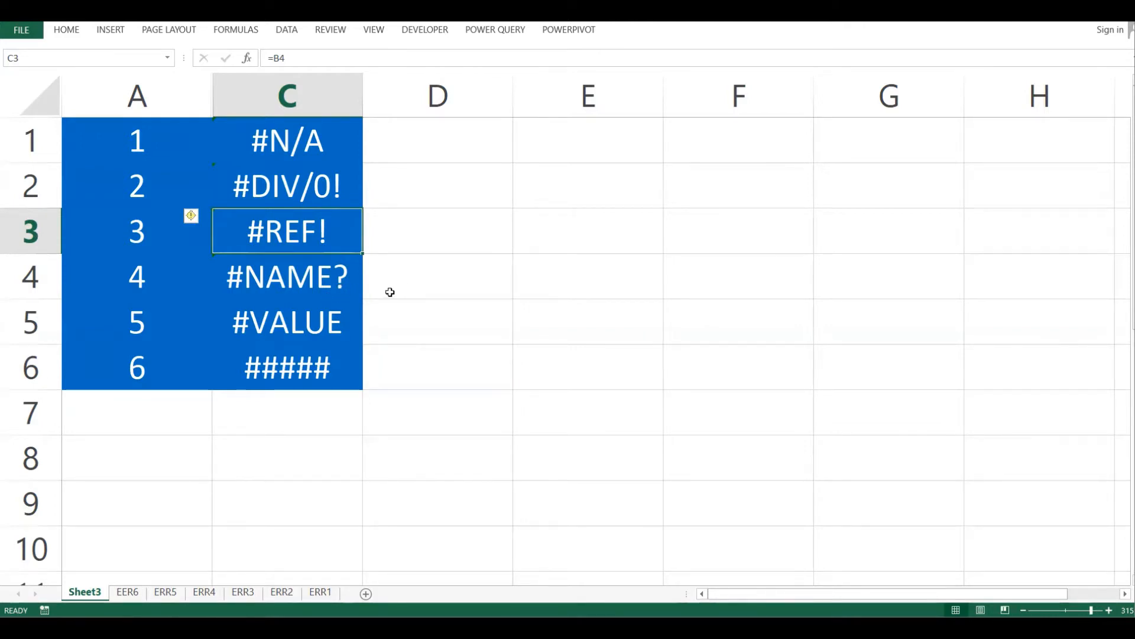
key("Return")
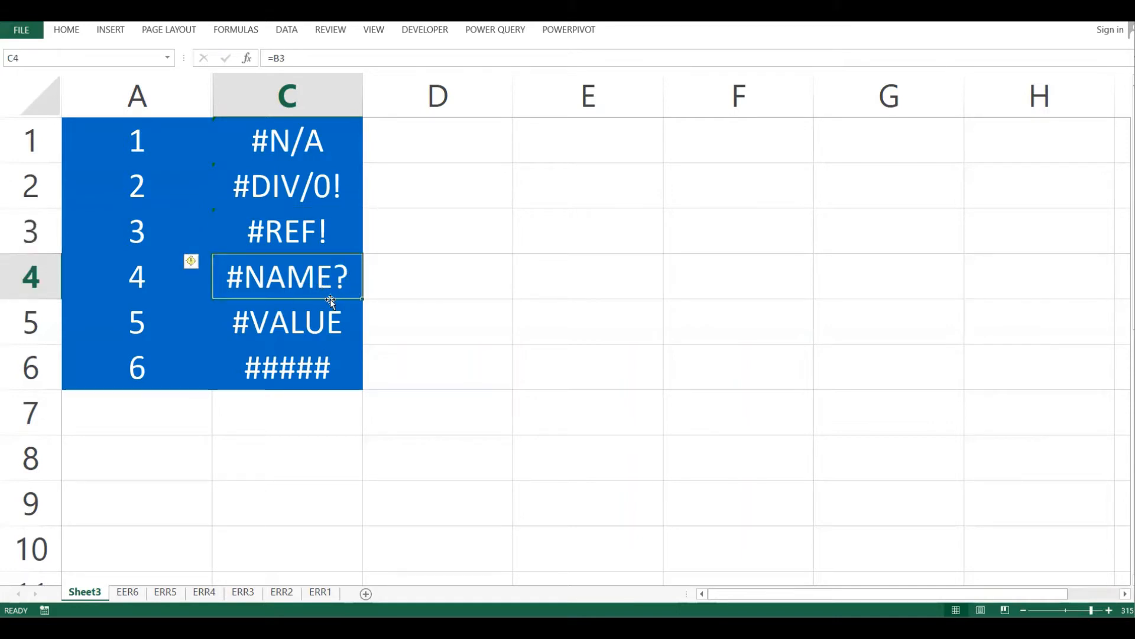
key("Return")
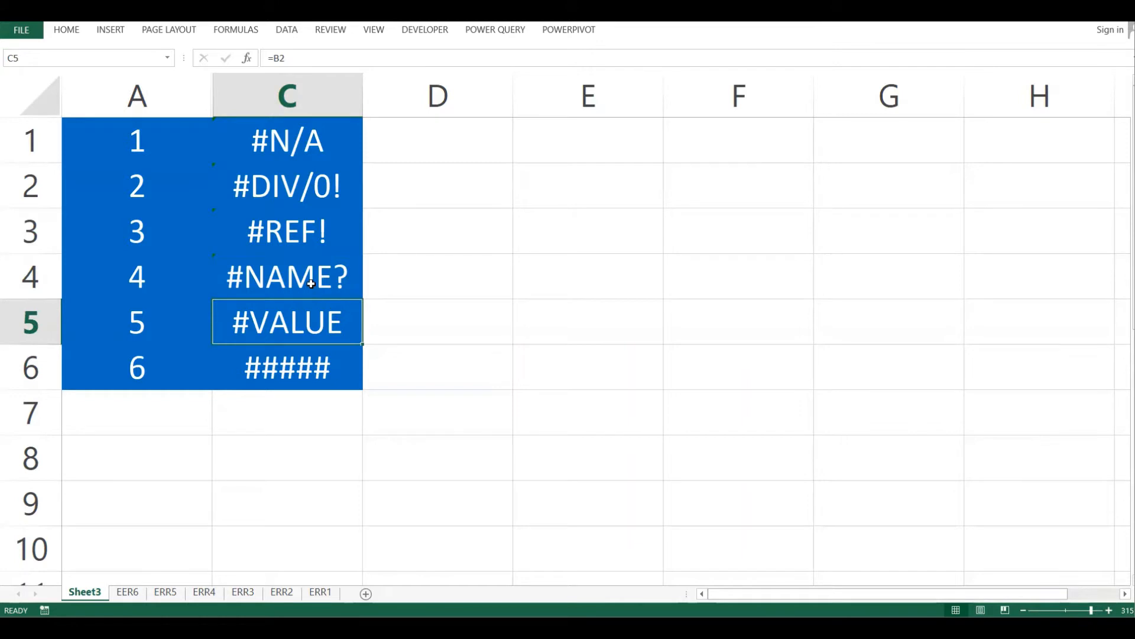
key("shift+Return")
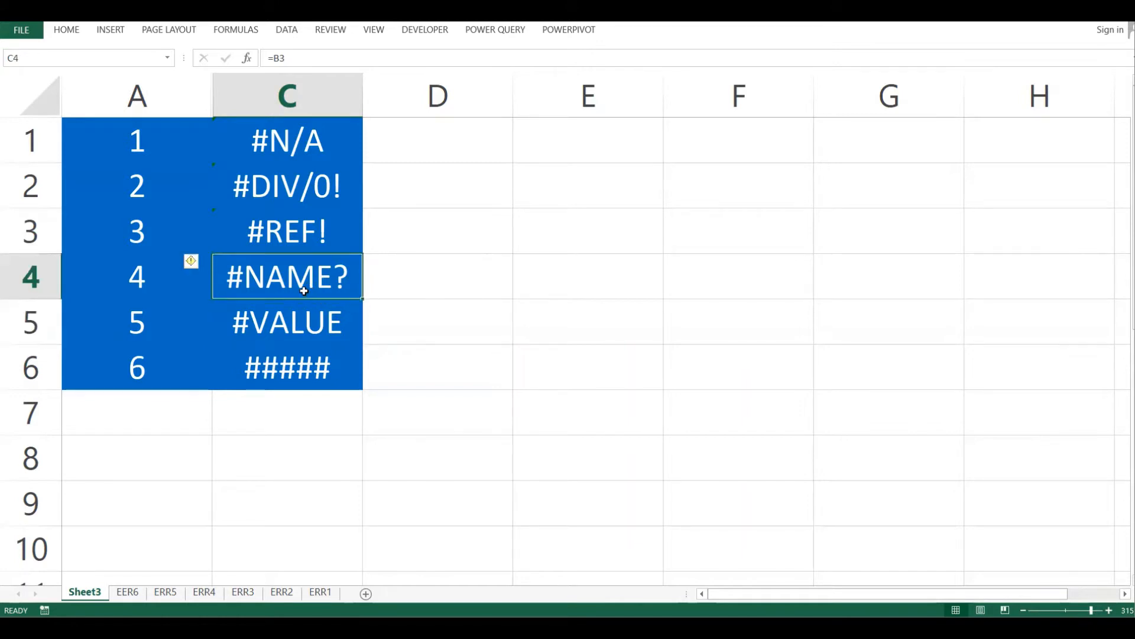
key("Return")
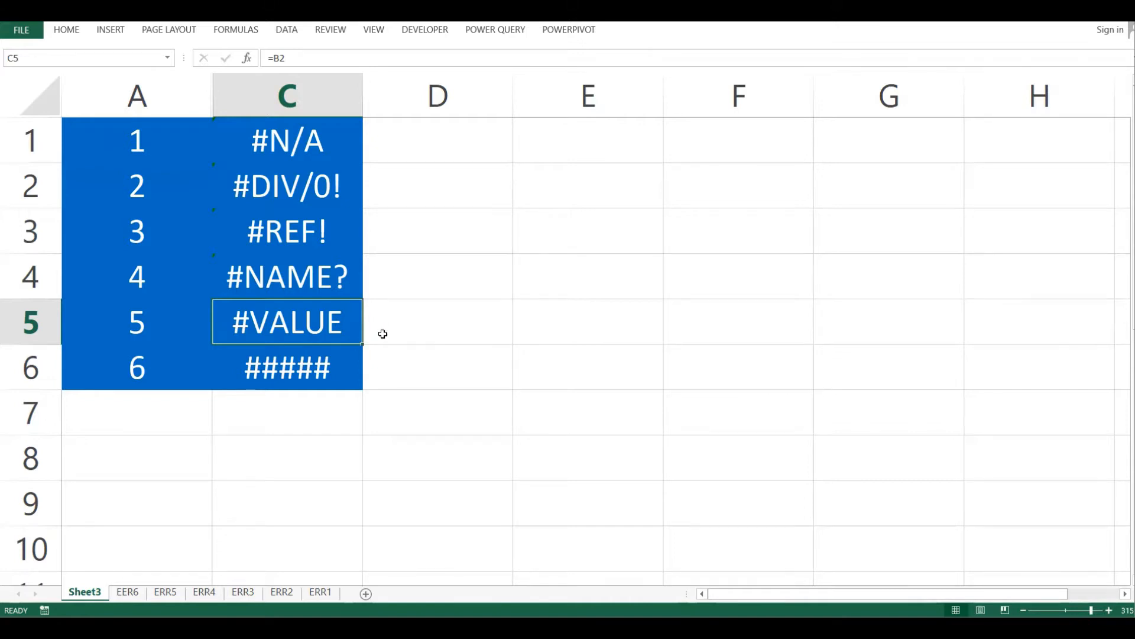
key("Return")
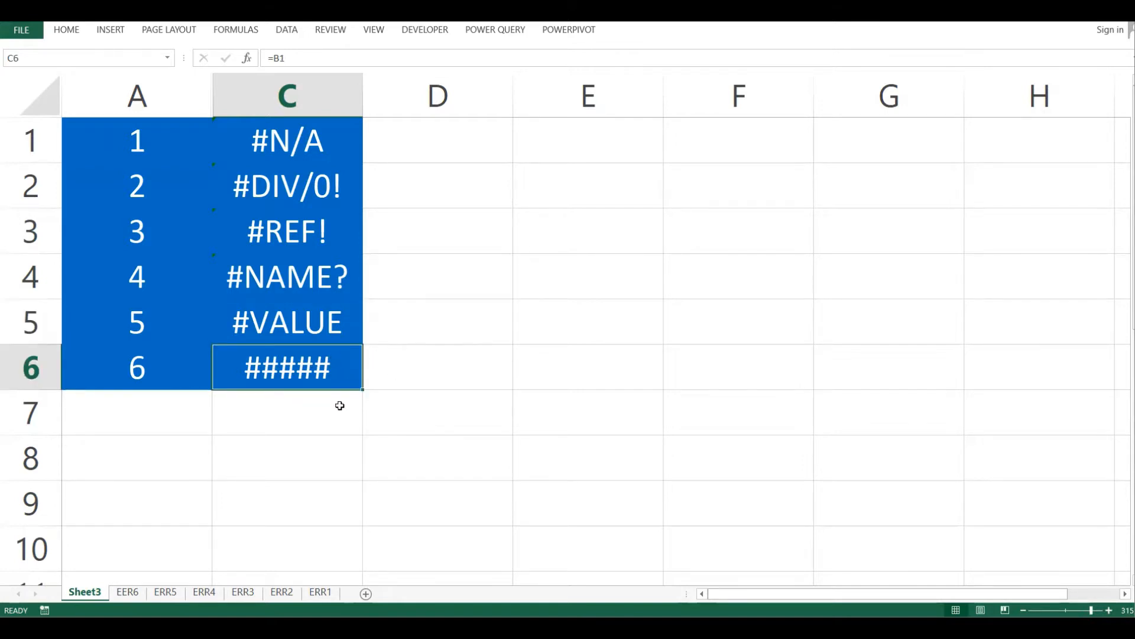
- Open the EER6 sheet and examine the name, total cost, unit cost and quantity columns in A1:D7
left_click(132, 592)
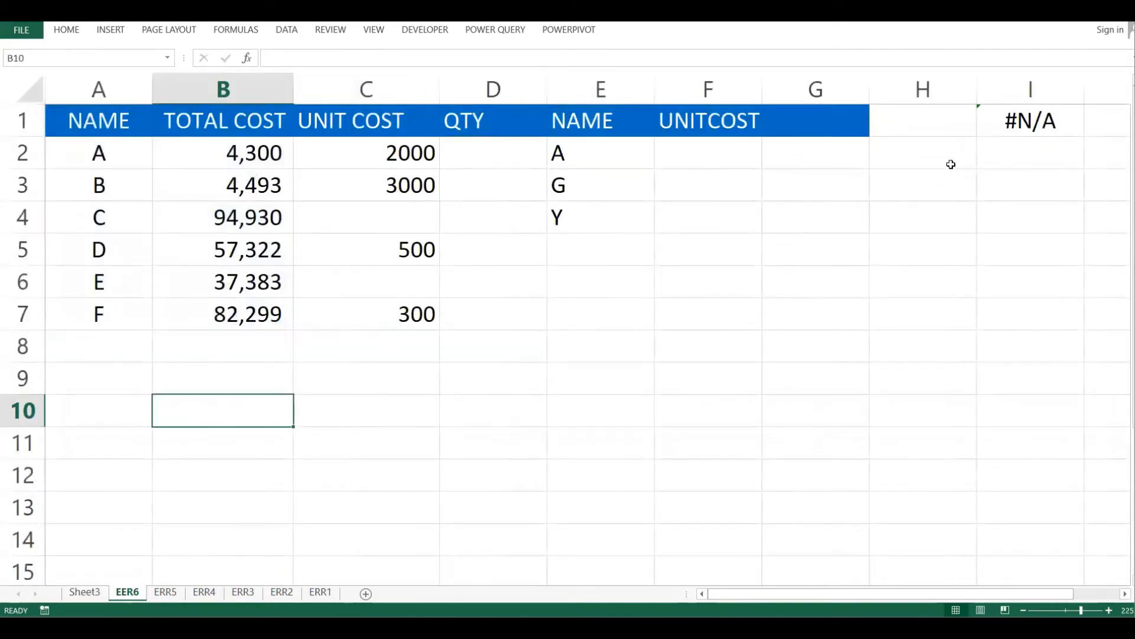
left_click(740, 191)
left_click(588, 215)
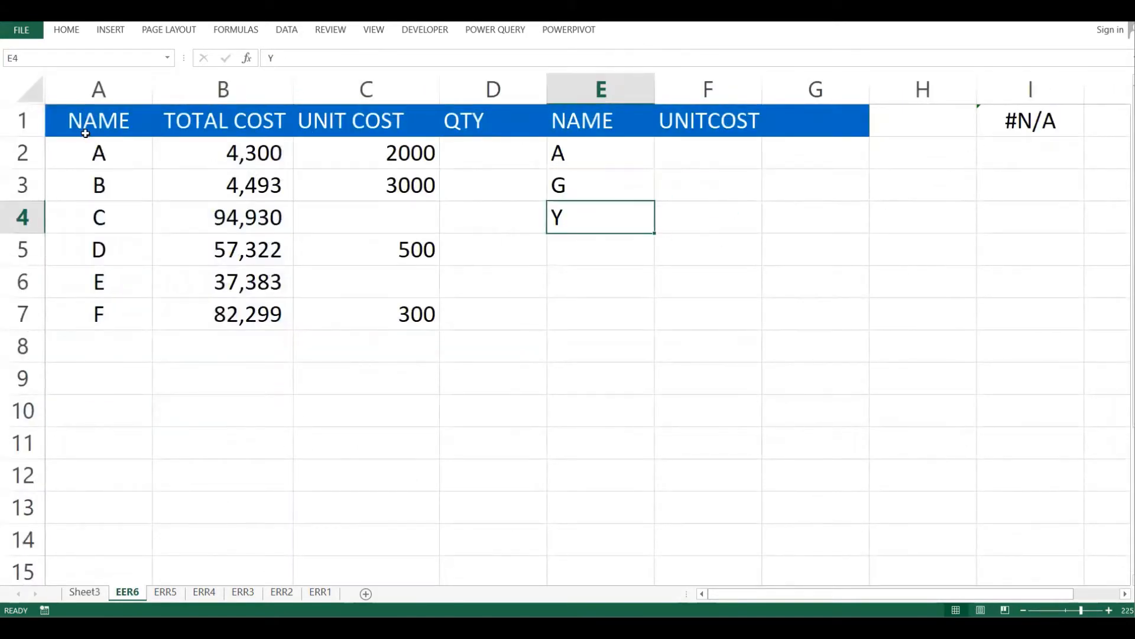
left_click_drag(85, 131, 398, 284)
left_click(239, 123)
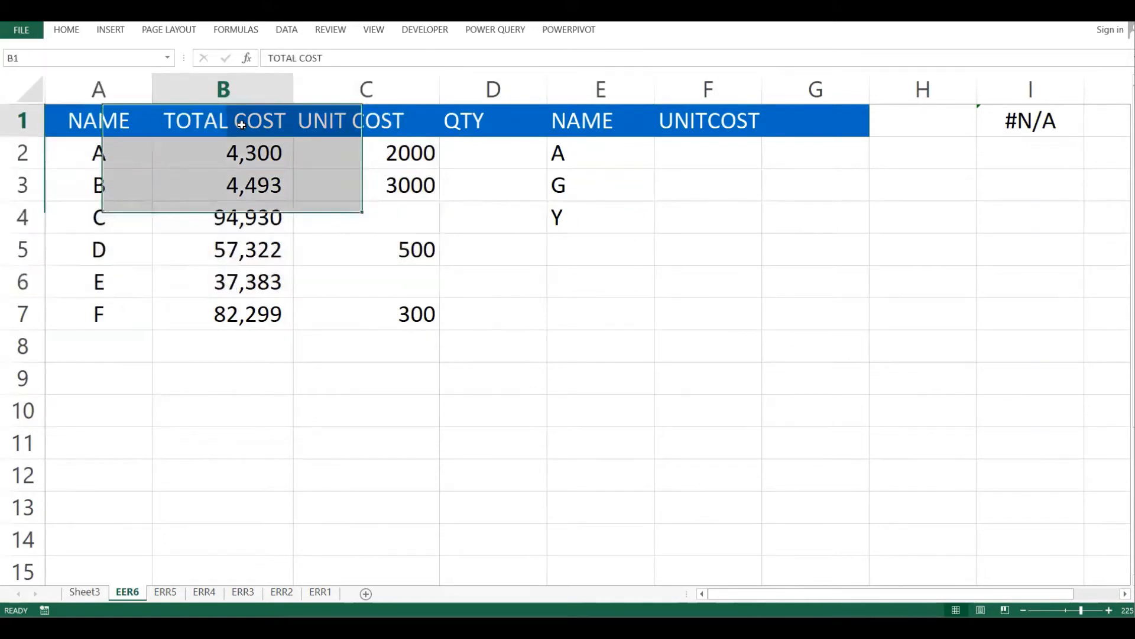
left_click(355, 122)
left_click_drag(480, 121, 464, 314)
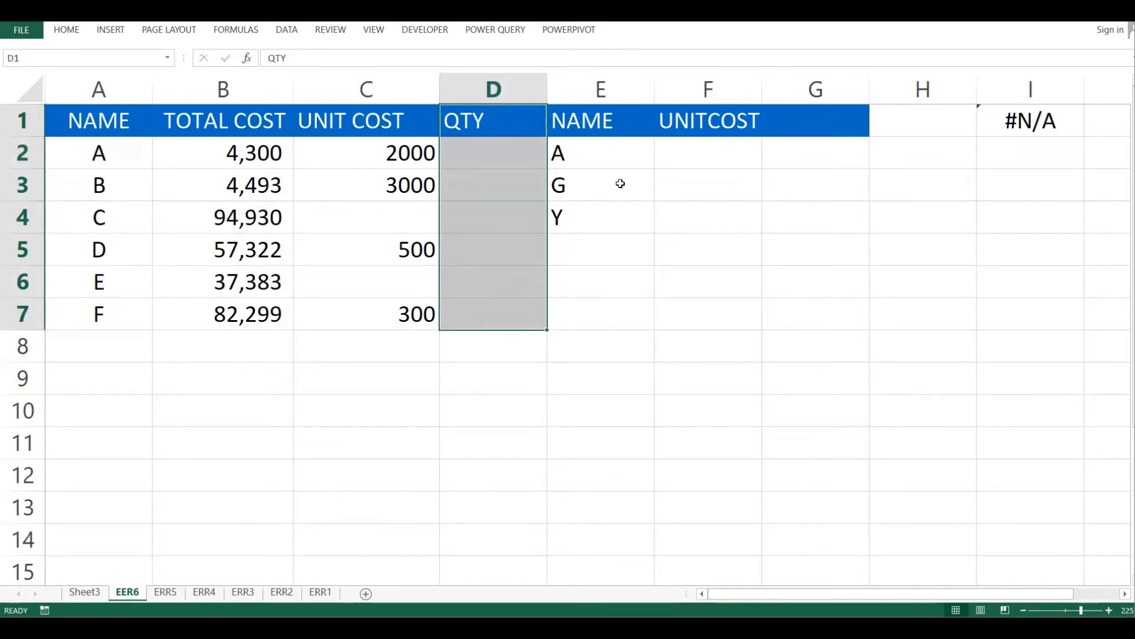
- Examine the lookup names in E2:E4 and the empty UNITCOST cells against the source NAME and UNIT COST columns
left_click(618, 182)
left_click_drag(589, 124, 760, 231)
left_click(565, 150)
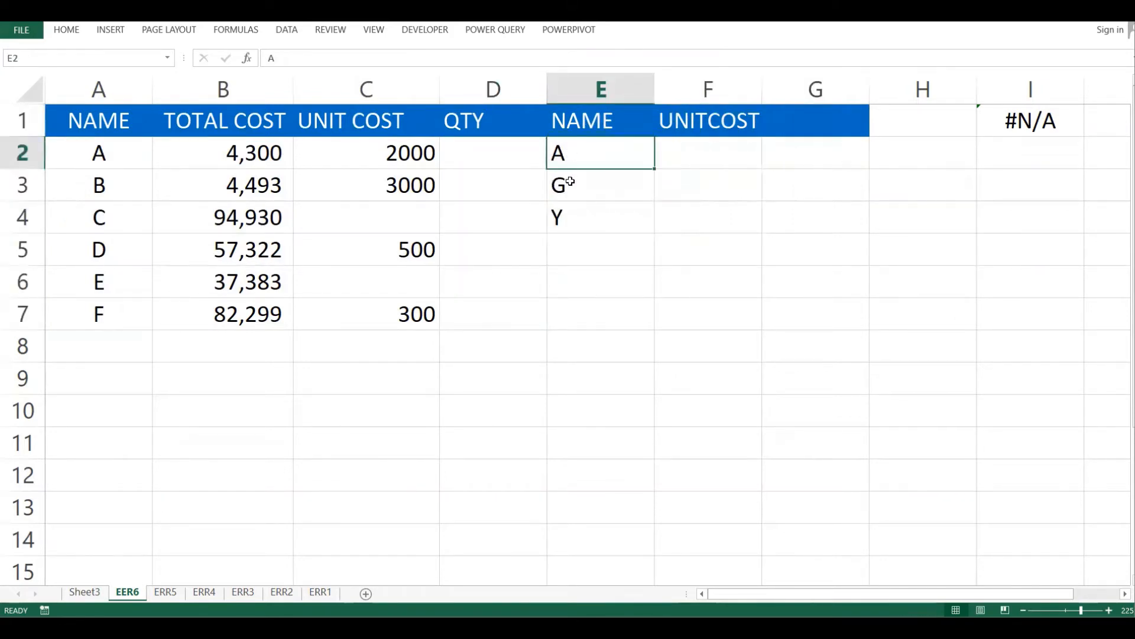
left_click(567, 183)
left_click(570, 213)
left_click_drag(571, 157, 575, 214)
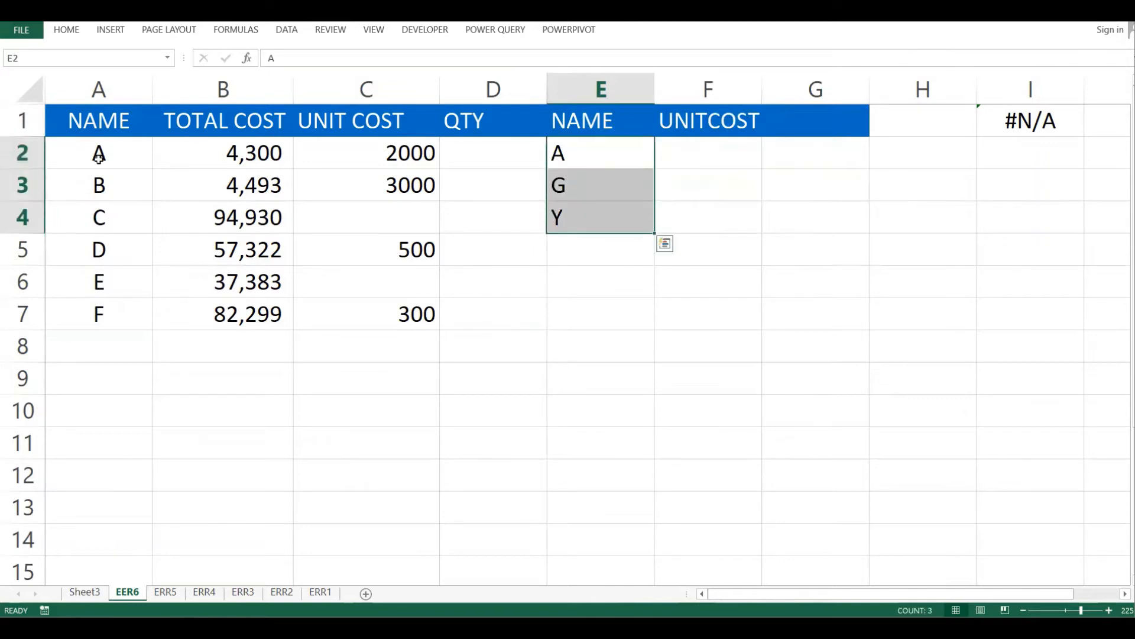
left_click_drag(100, 159, 116, 315)
left_click_drag(698, 150, 712, 233)
left_click_drag(398, 142, 413, 319)
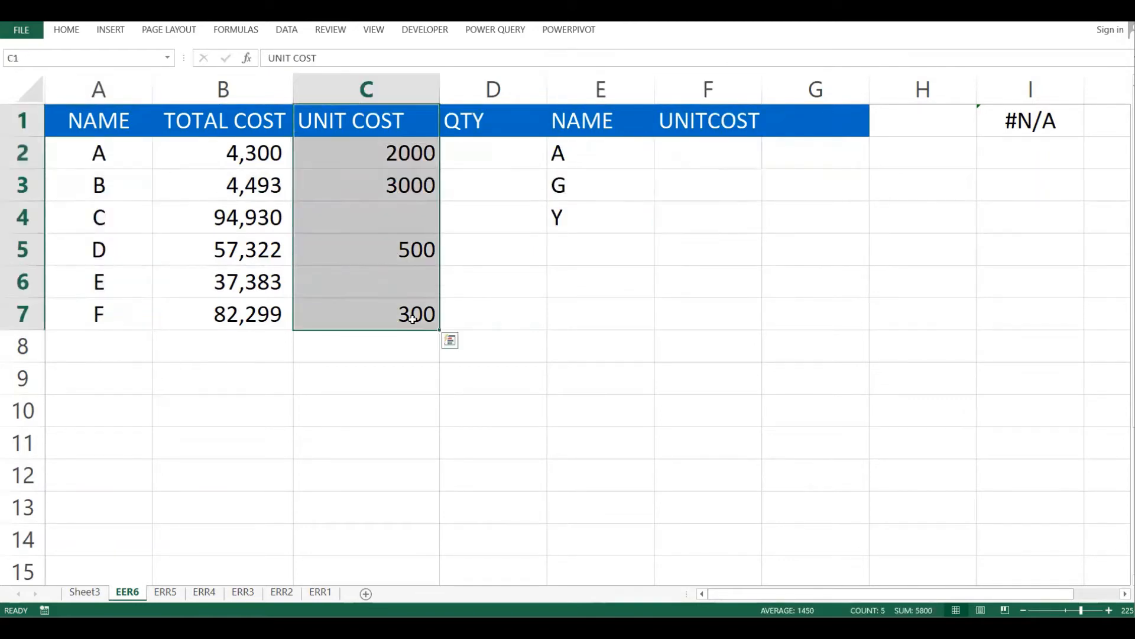
left_click(482, 307)
left_click(630, 249)
left_click(706, 158)
left_click_drag(609, 122, 750, 251)
- Enter =VLOOKUP(E2,A2:C7,3,0) in F2 to look up the unit cost for name A by exact match
left_click(688, 144)
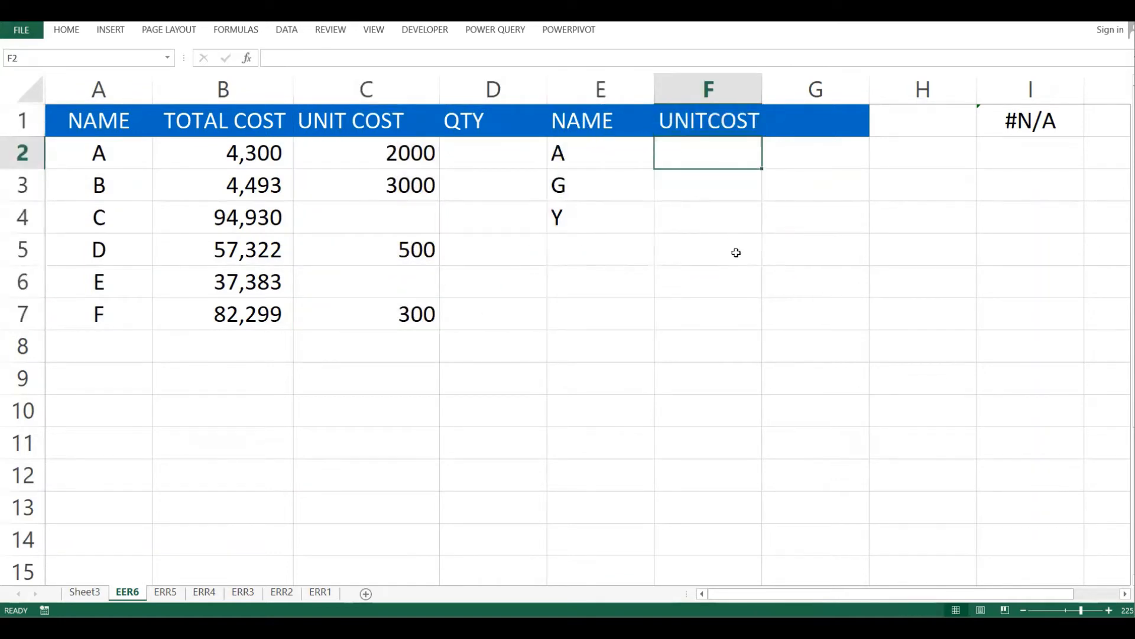
type("=vloo")
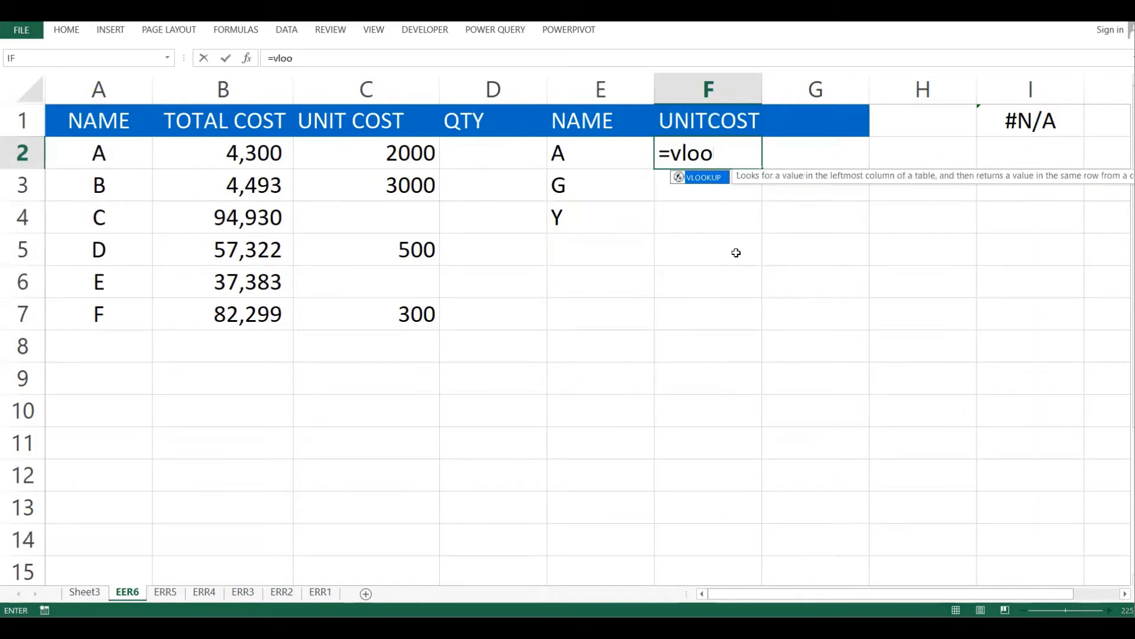
type("h")
key("BackSpace")
type("ku")
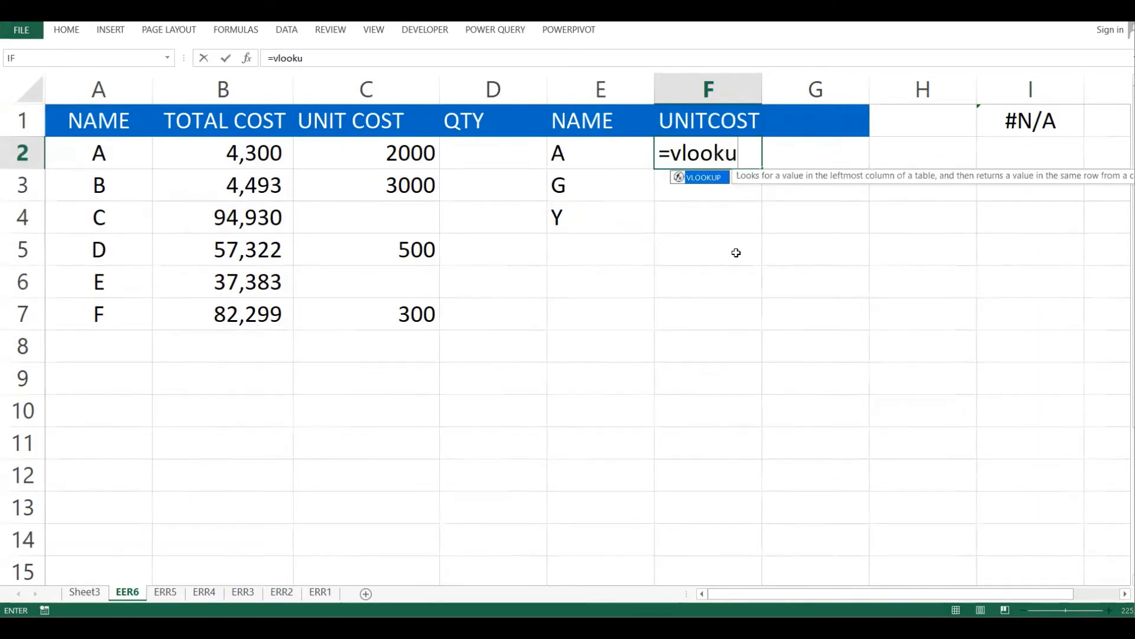
type("p(")
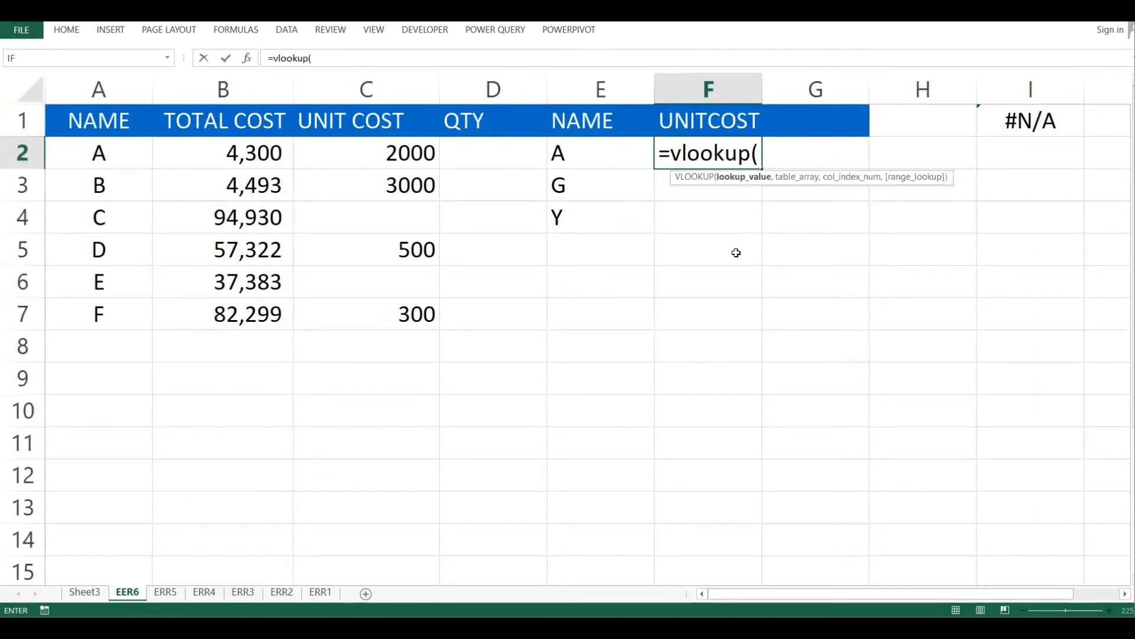
left_click(596, 151)
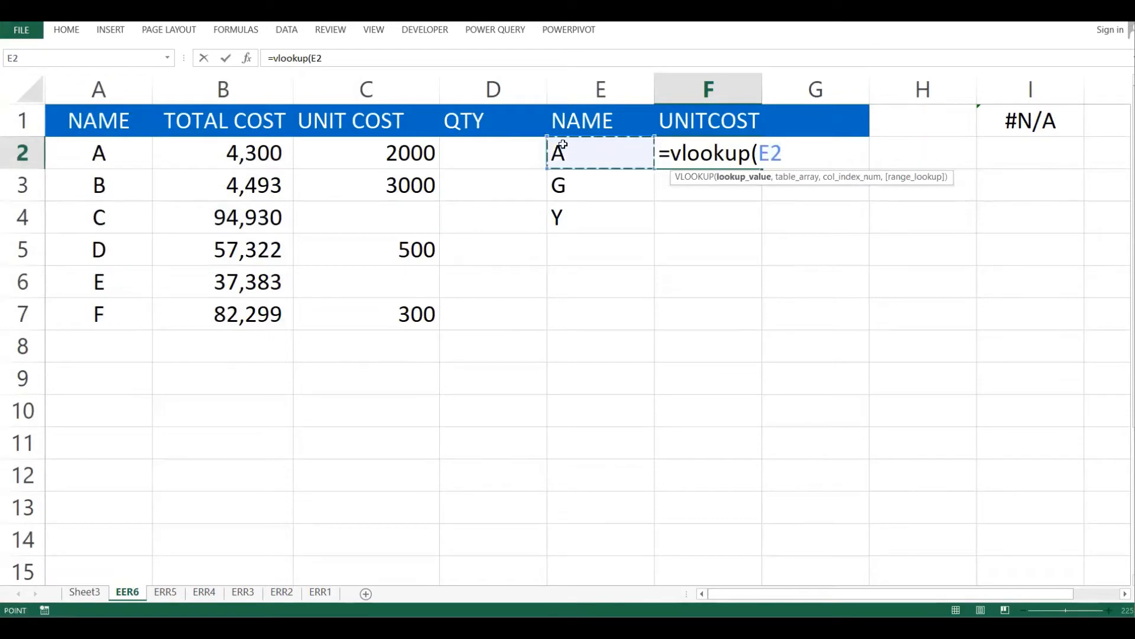
type(",")
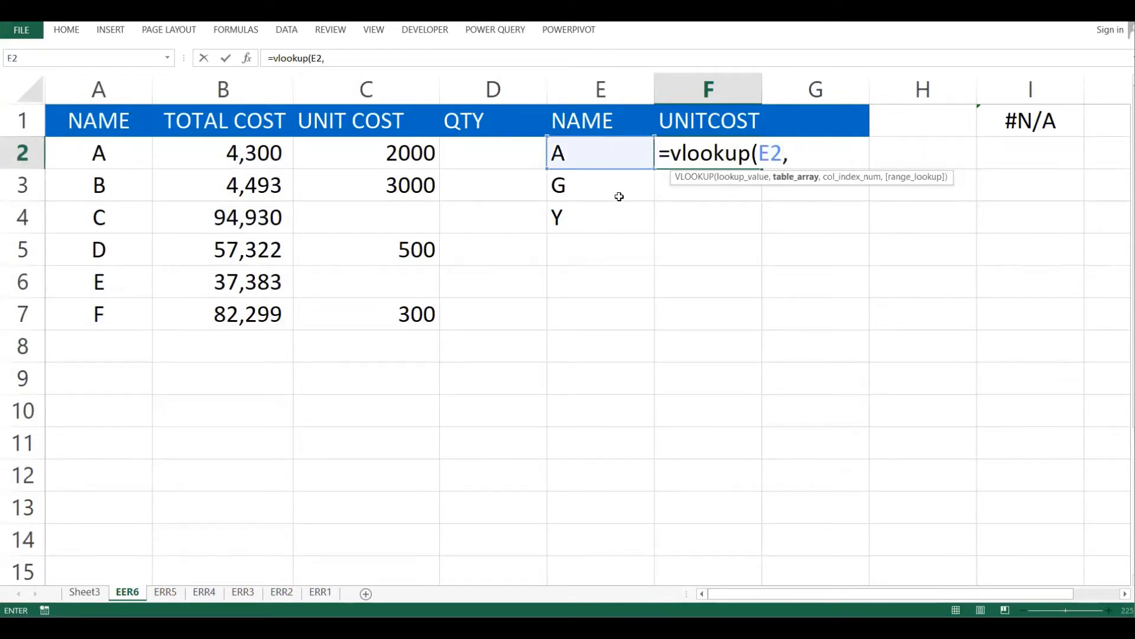
left_click_drag(98, 155, 418, 313)
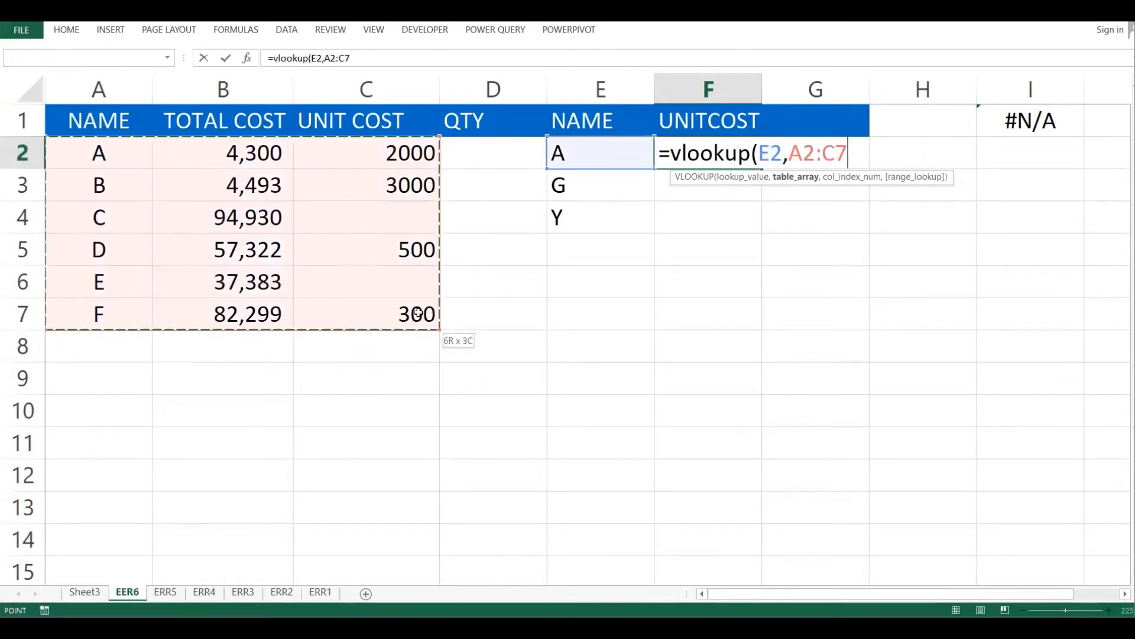
type(",")
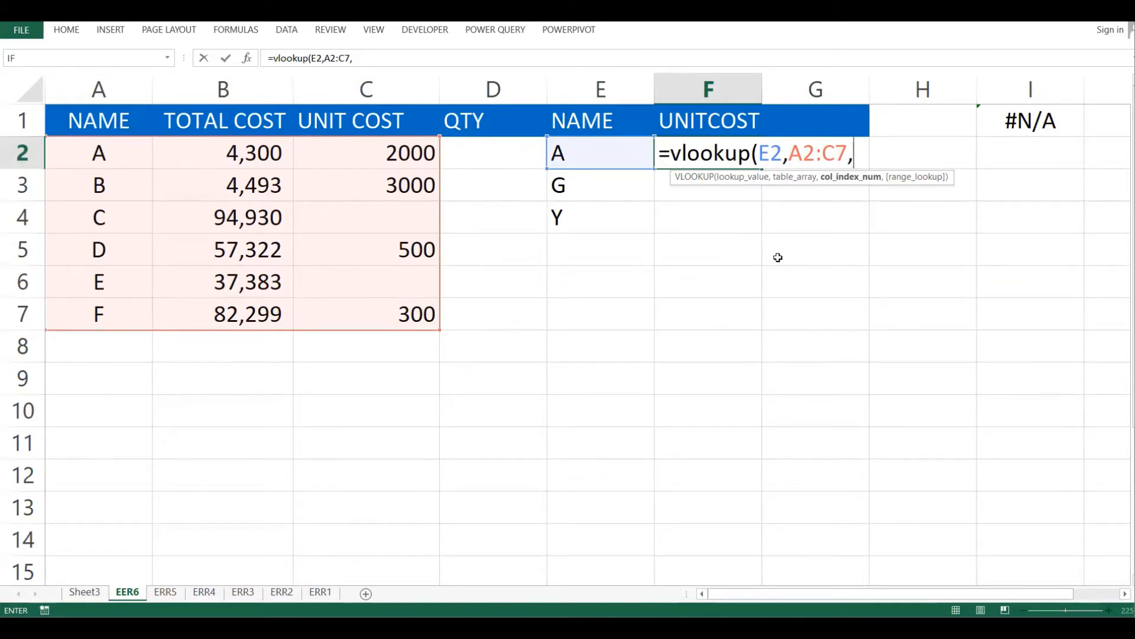
type("3,")
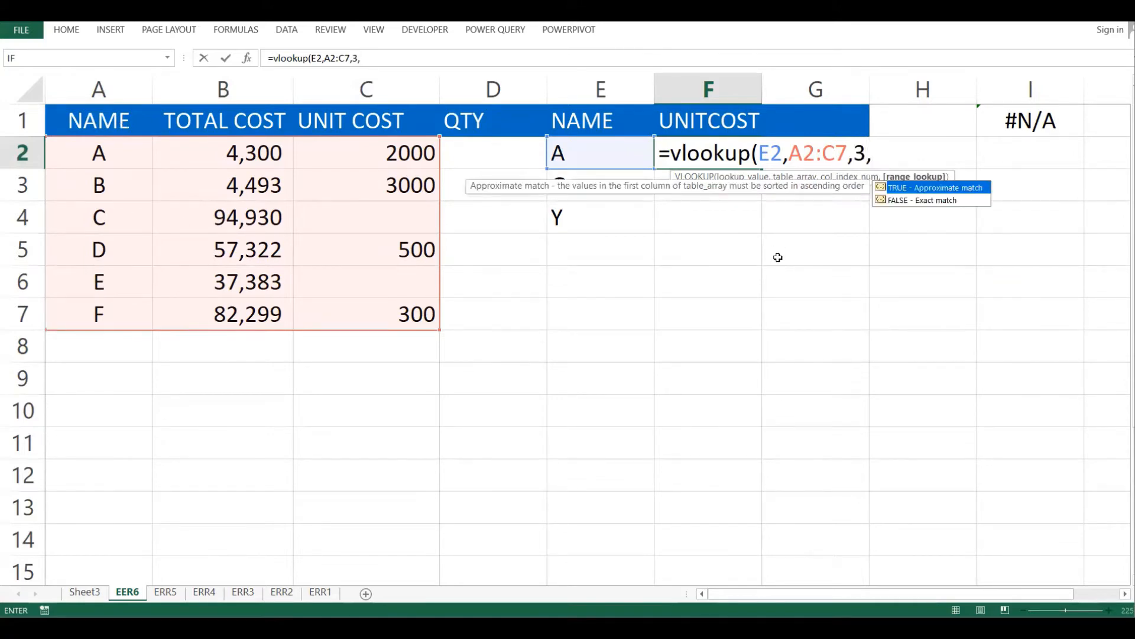
type("0)")
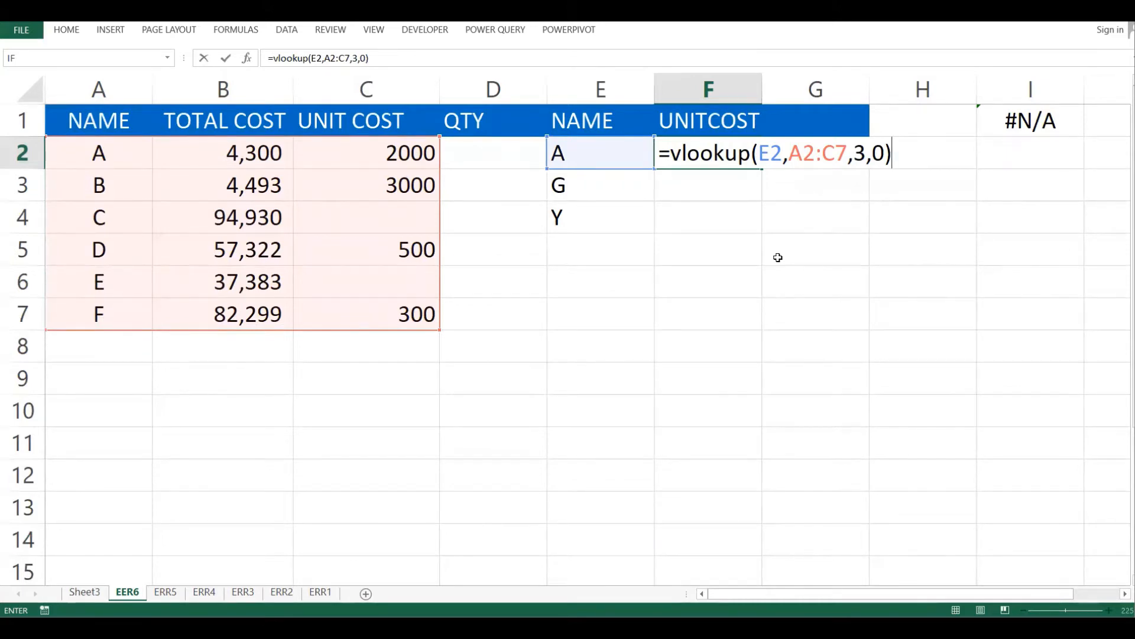
key("Return")
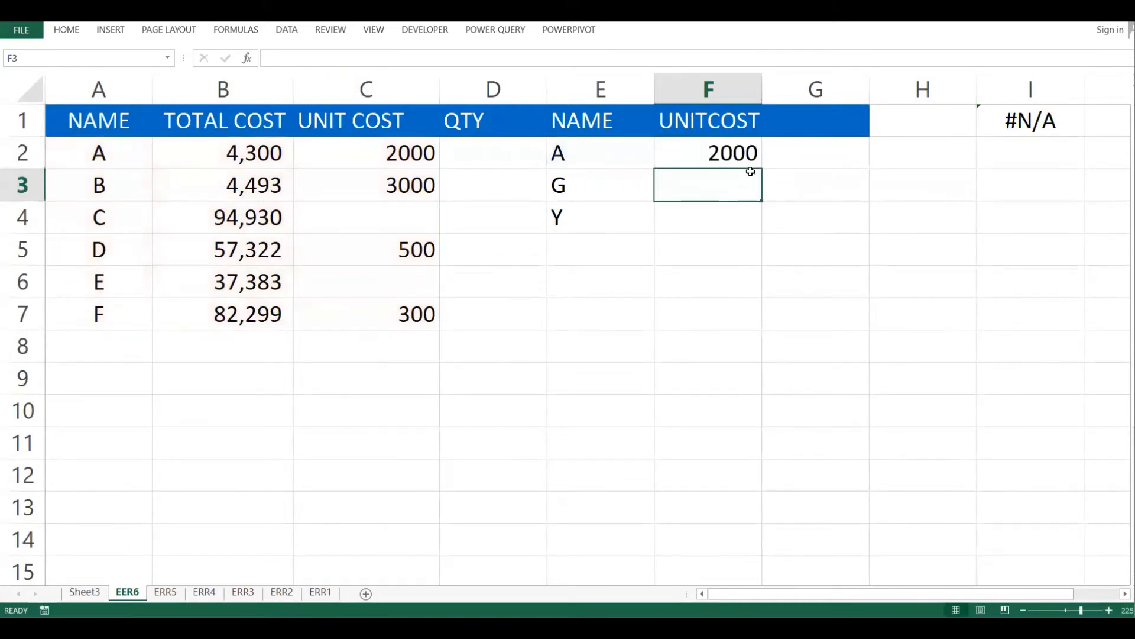
- Make the table range in F2's VLOOKUP absolute as $A$2:$C$7
left_click(731, 151)
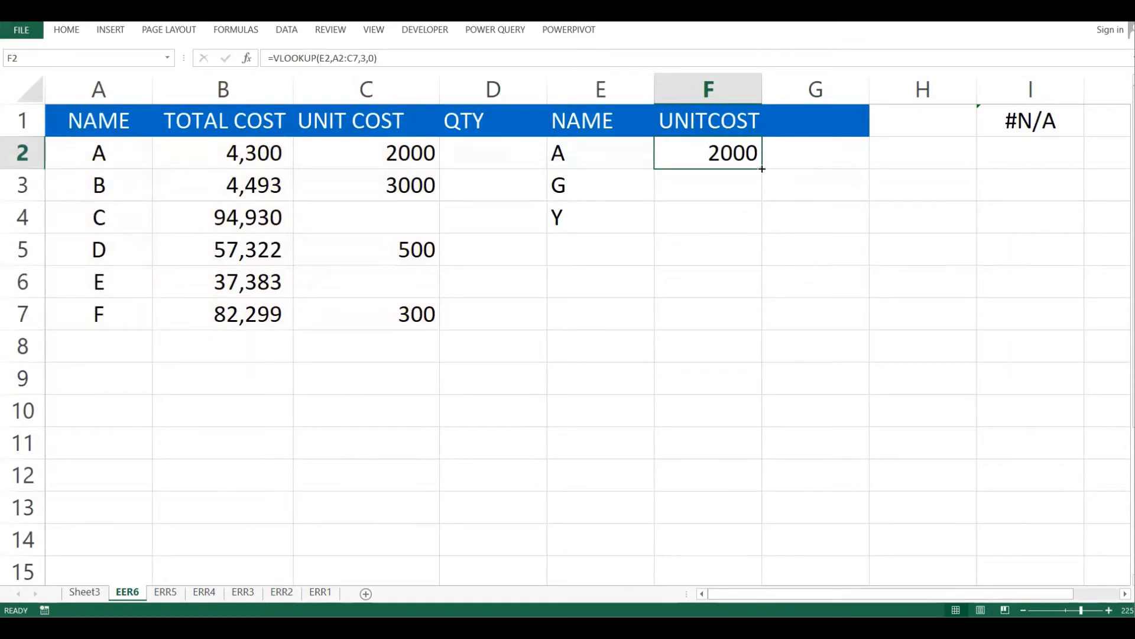
left_click(730, 210)
double_click(734, 153)
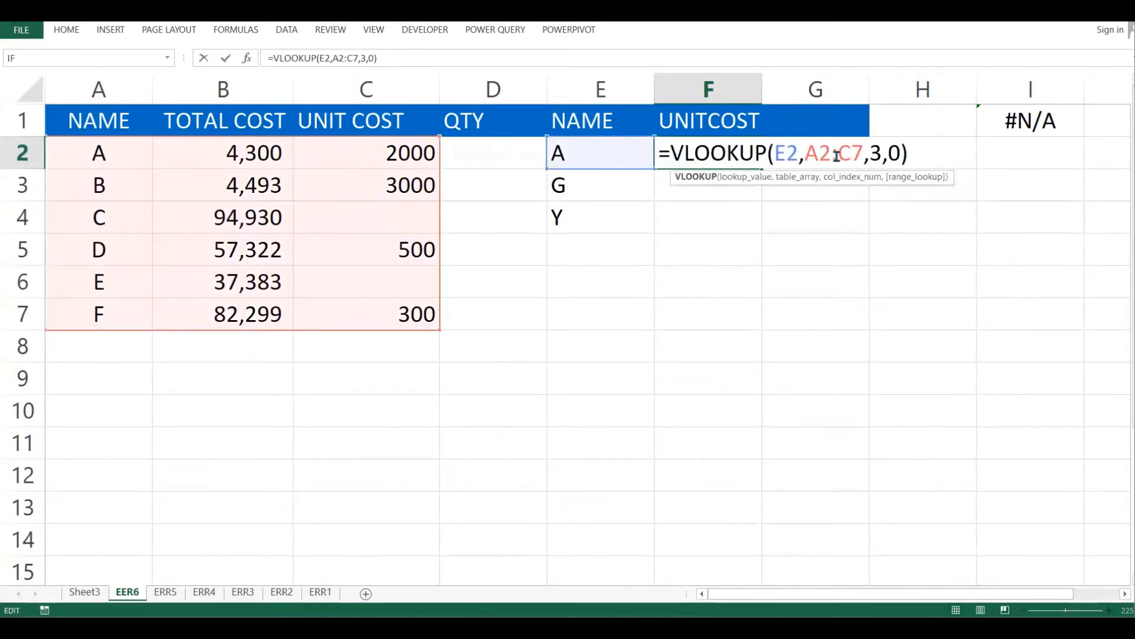
left_click(818, 155)
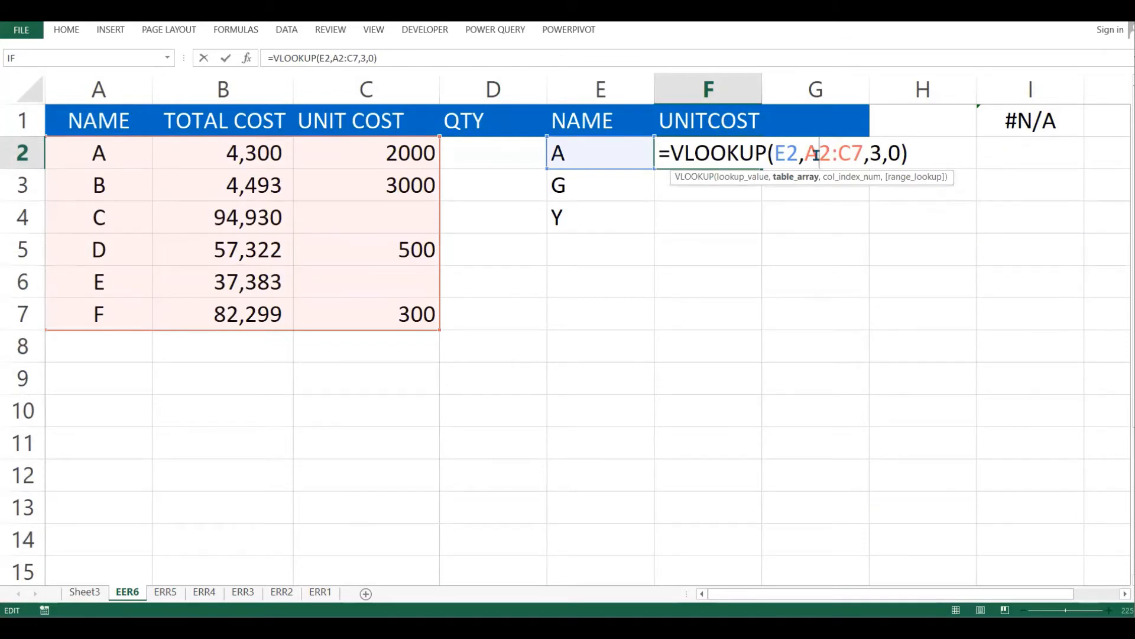
key("F4")
left_click(874, 152)
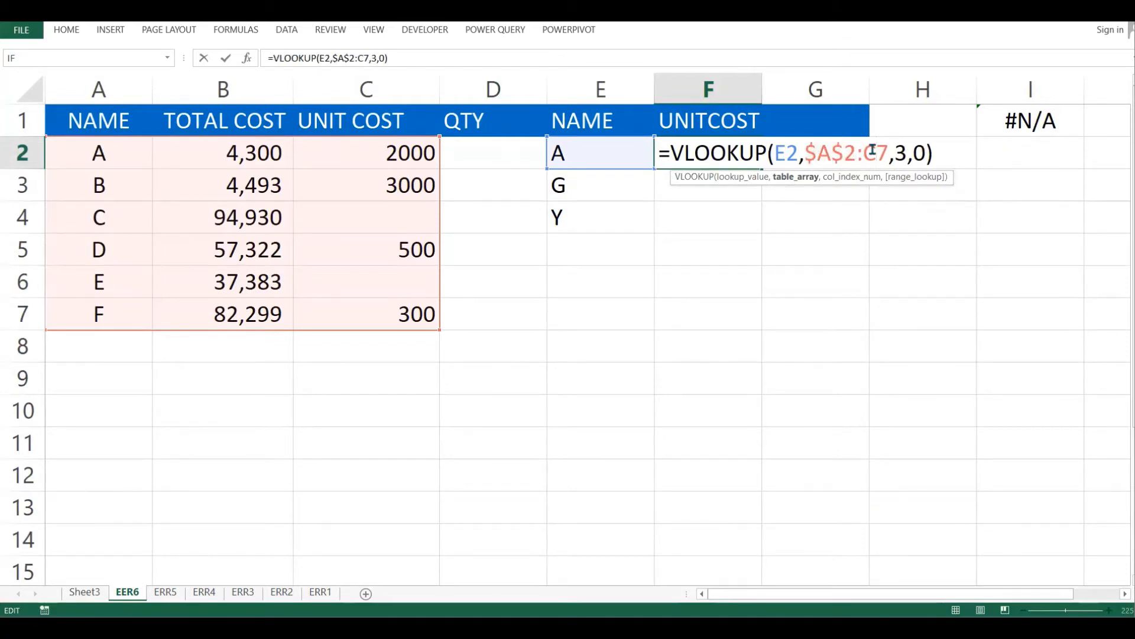
key("F4")
key("Return")
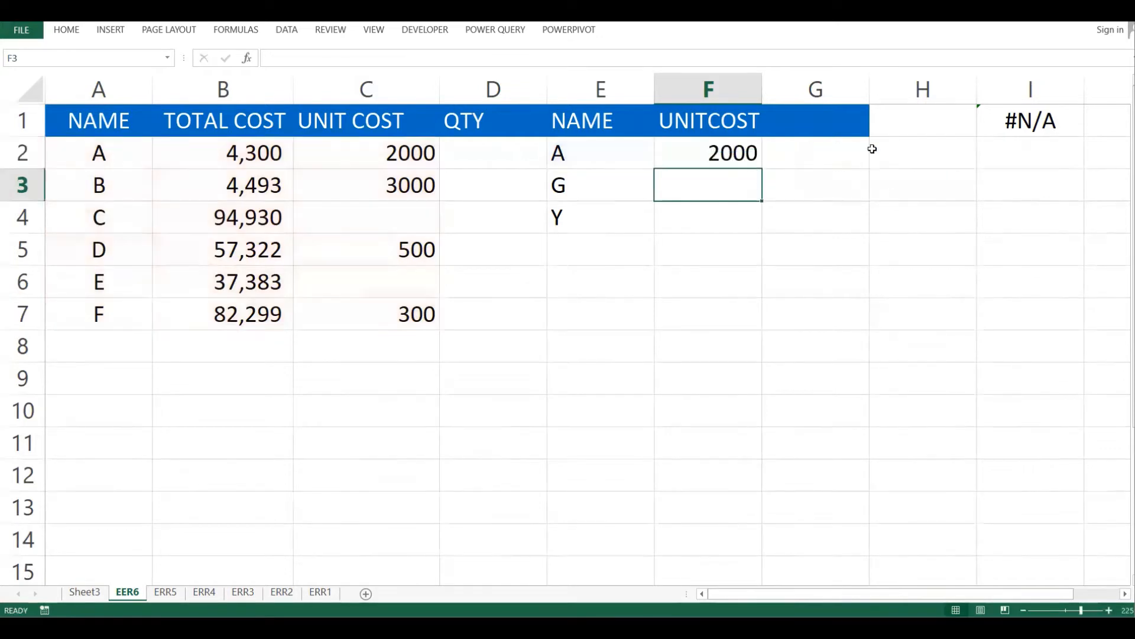
- Check F2 against name A's source row, and copy its lookup formula down to F4 for names G and Y
left_click(766, 159)
left_click(559, 159)
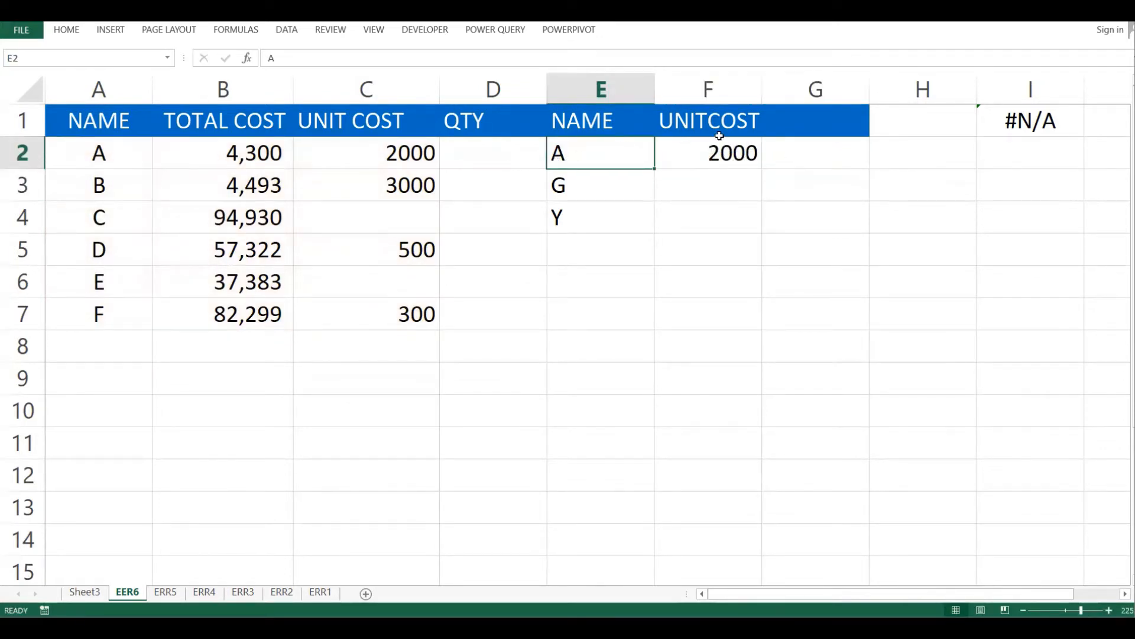
left_click(733, 156)
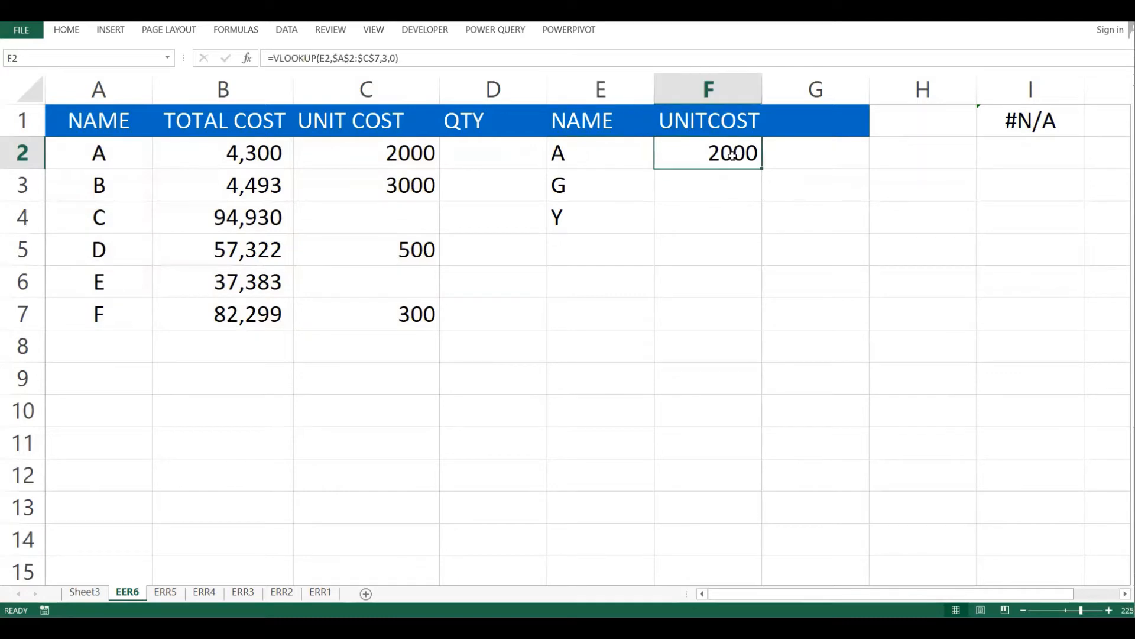
left_click(119, 161)
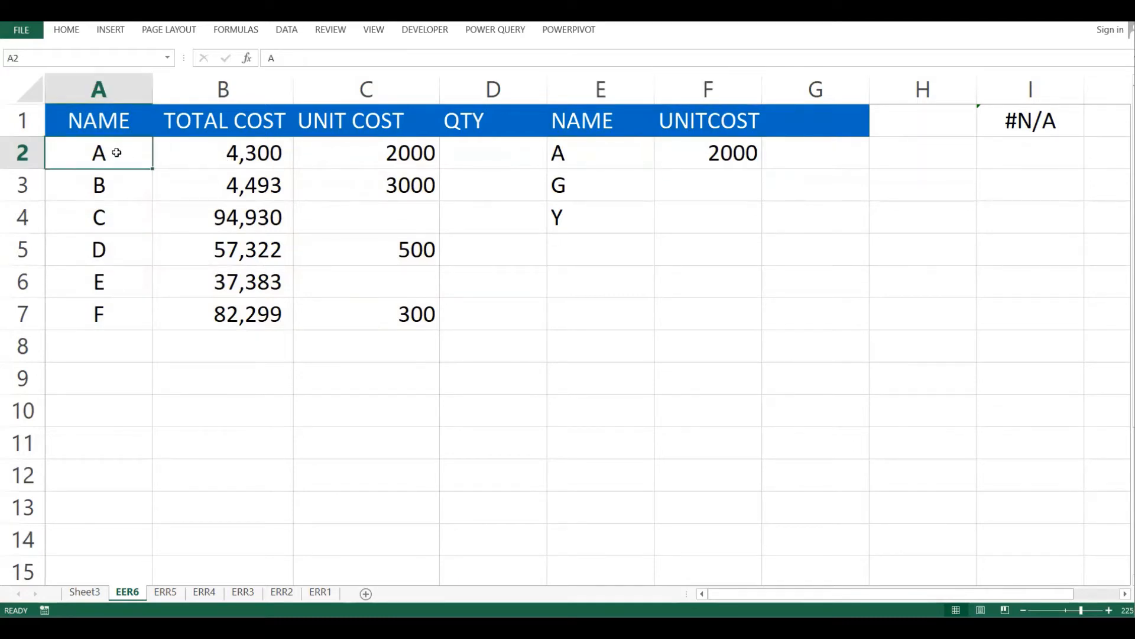
left_click(412, 149)
left_click(731, 149)
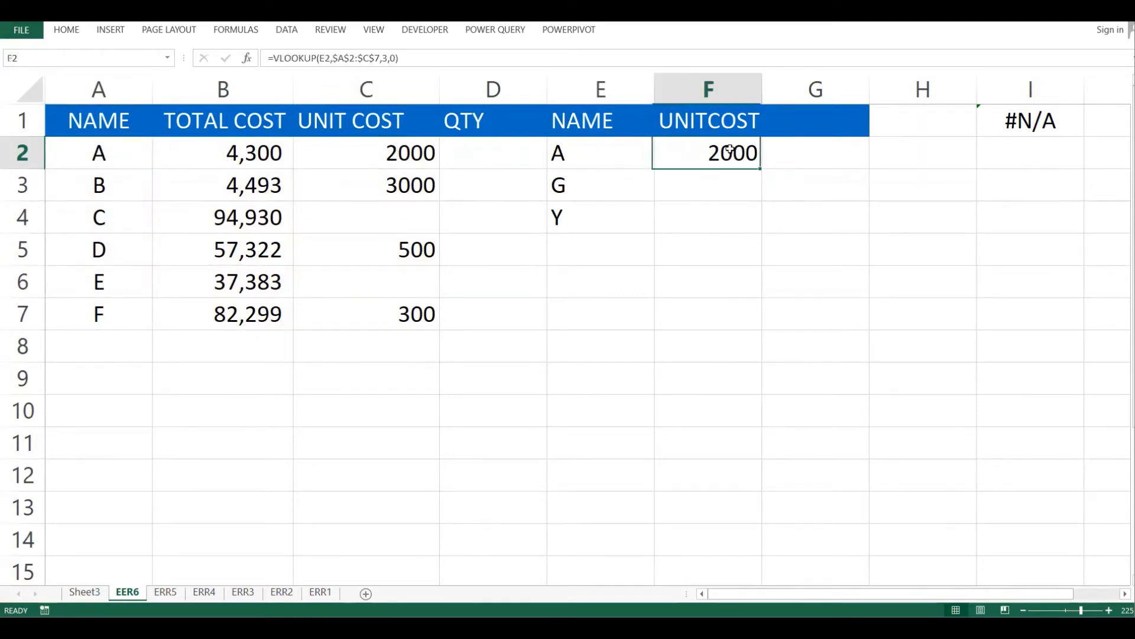
left_click_drag(764, 169, 765, 236)
- Examine the #N/A results in F3:F4 and compare lookup names G and Y with the source names in A2:A7
left_click(689, 192)
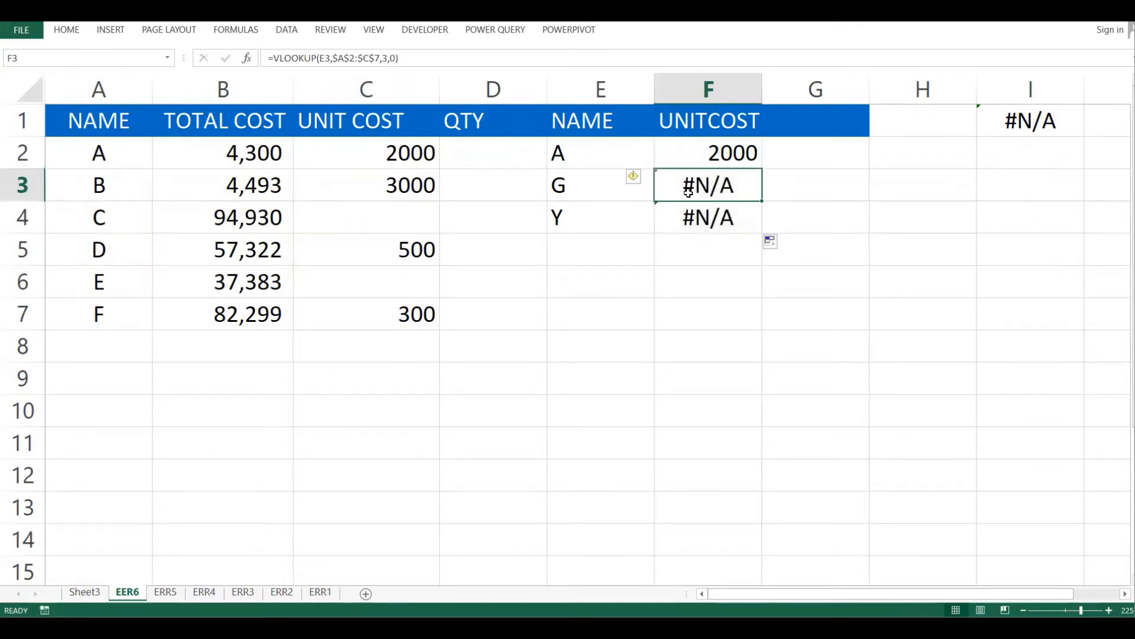
left_click(733, 225)
left_click(734, 186)
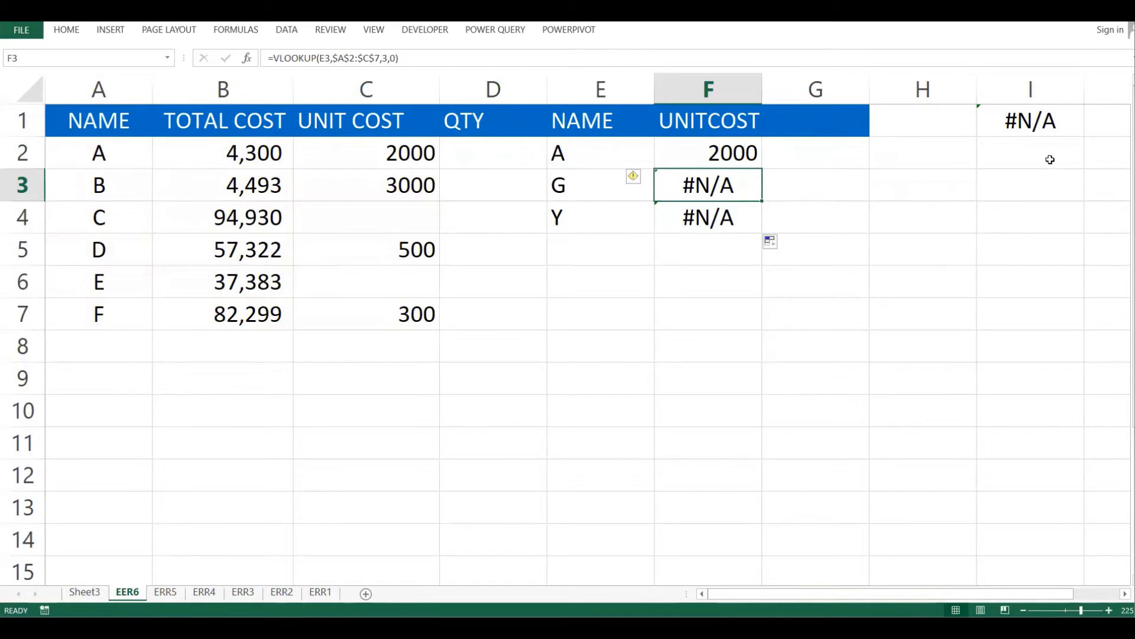
left_click(1047, 122)
left_click(730, 173)
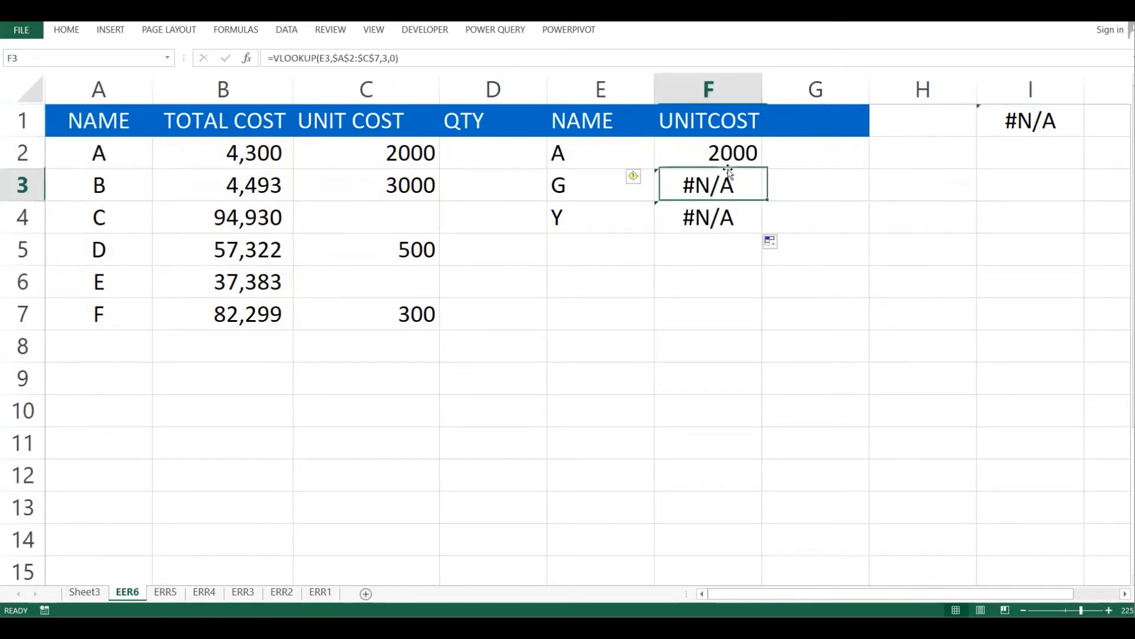
left_click(569, 190)
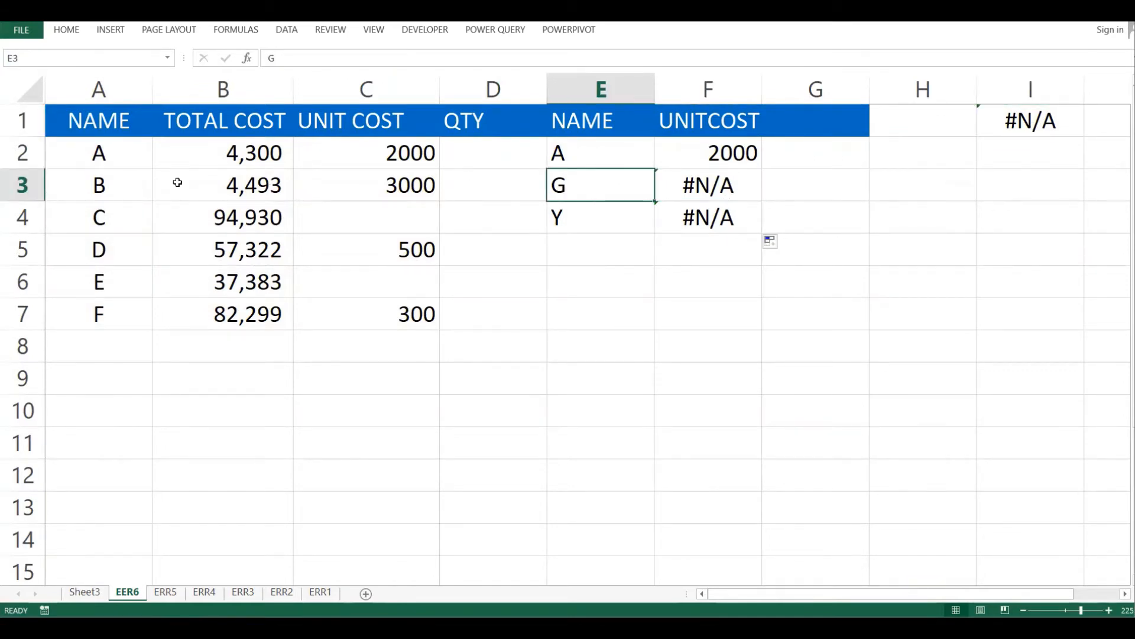
left_click_drag(129, 161, 117, 304)
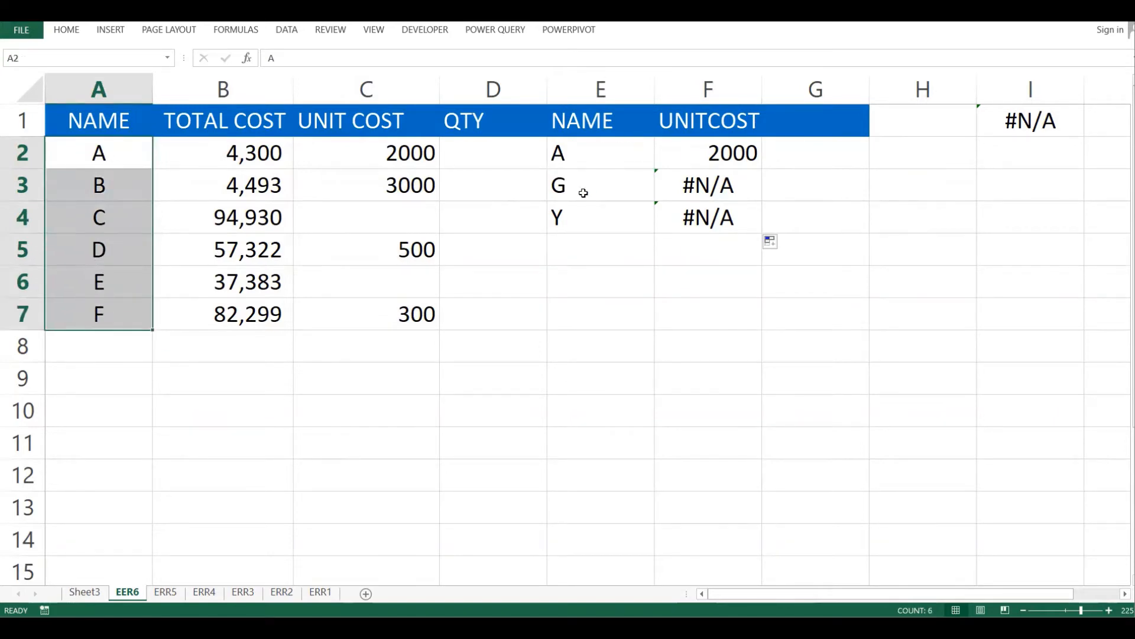
left_click(583, 190)
left_click(742, 182)
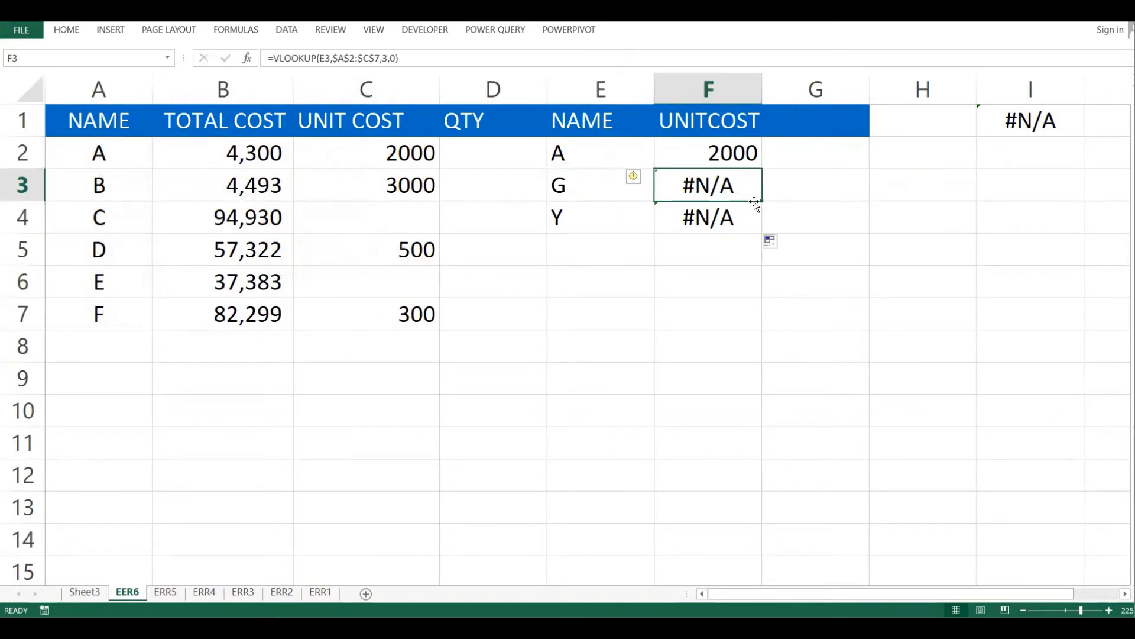
left_click(588, 218)
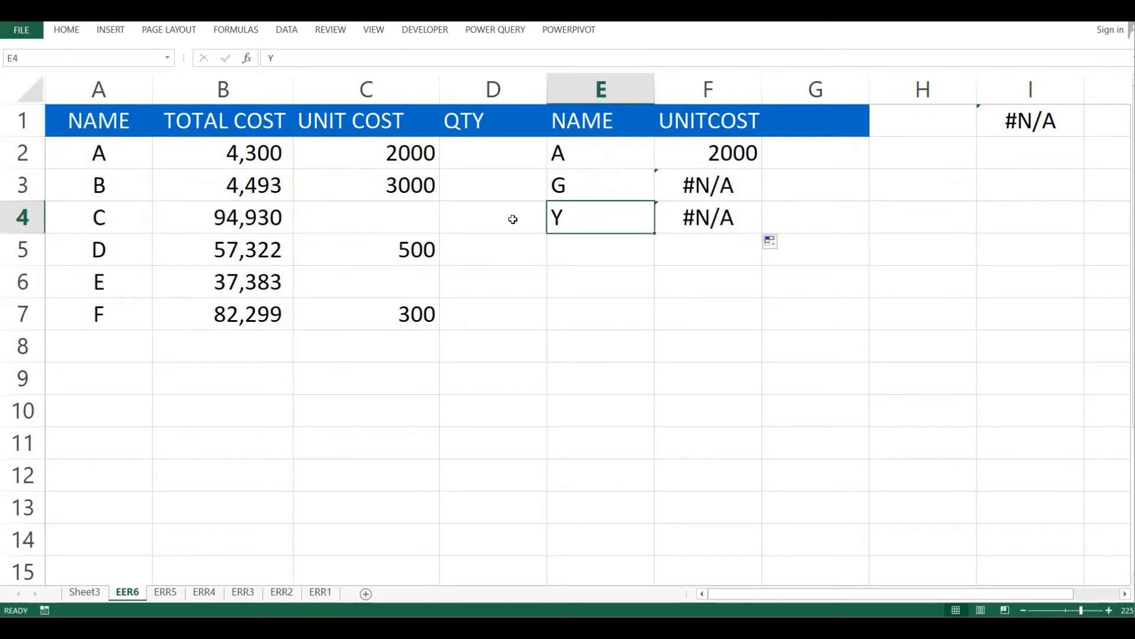
left_click_drag(130, 160, 99, 311)
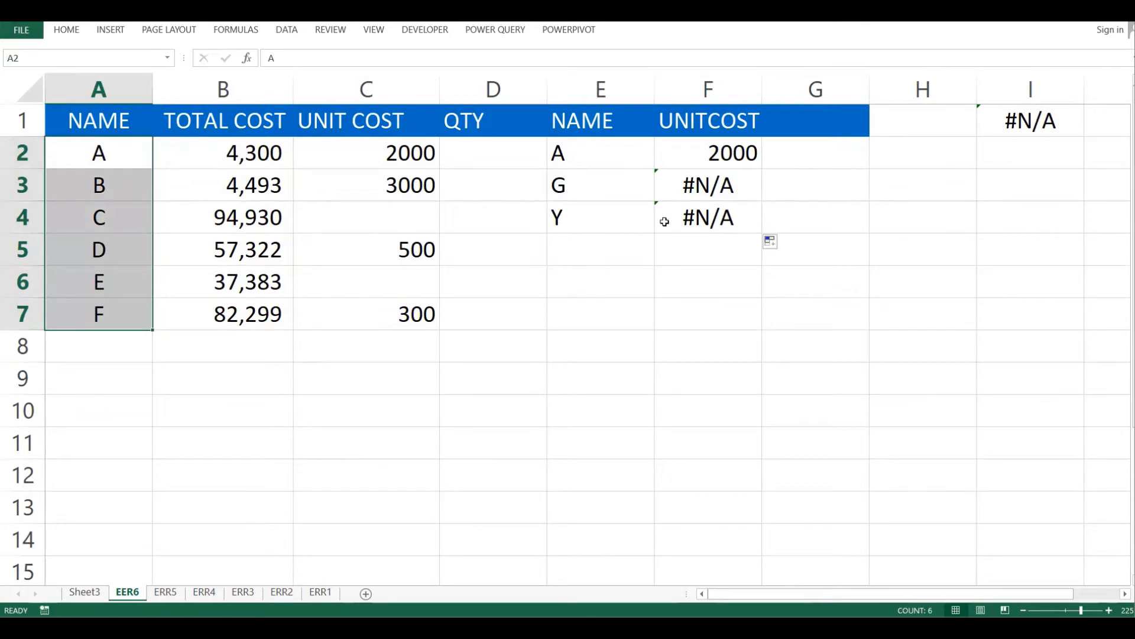
left_click(724, 229)
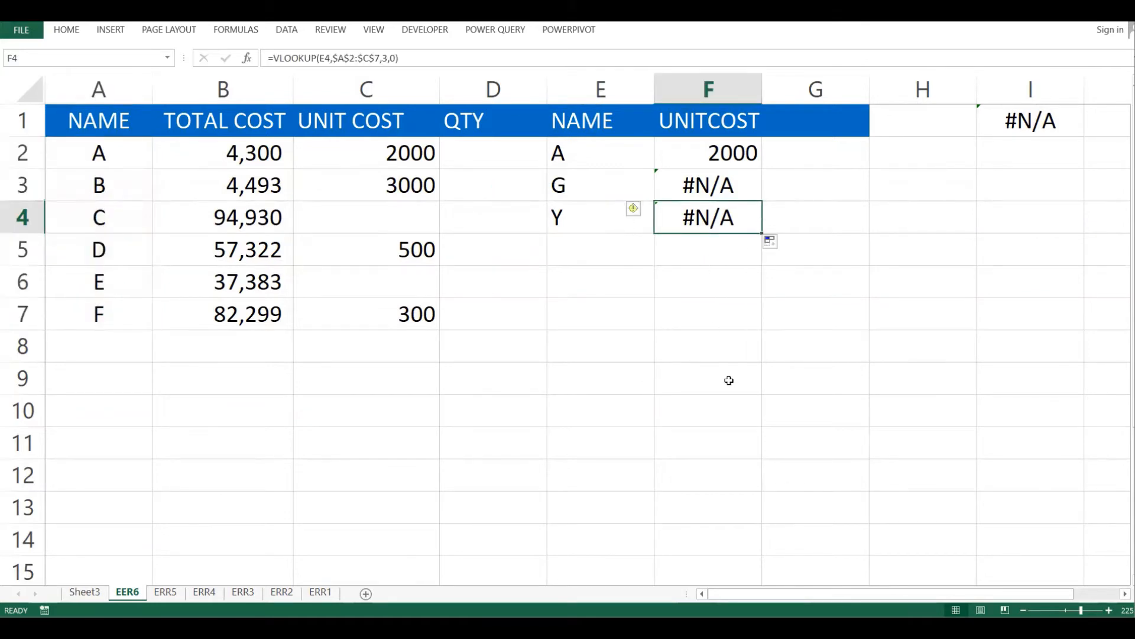
left_click_drag(723, 195, 716, 225)
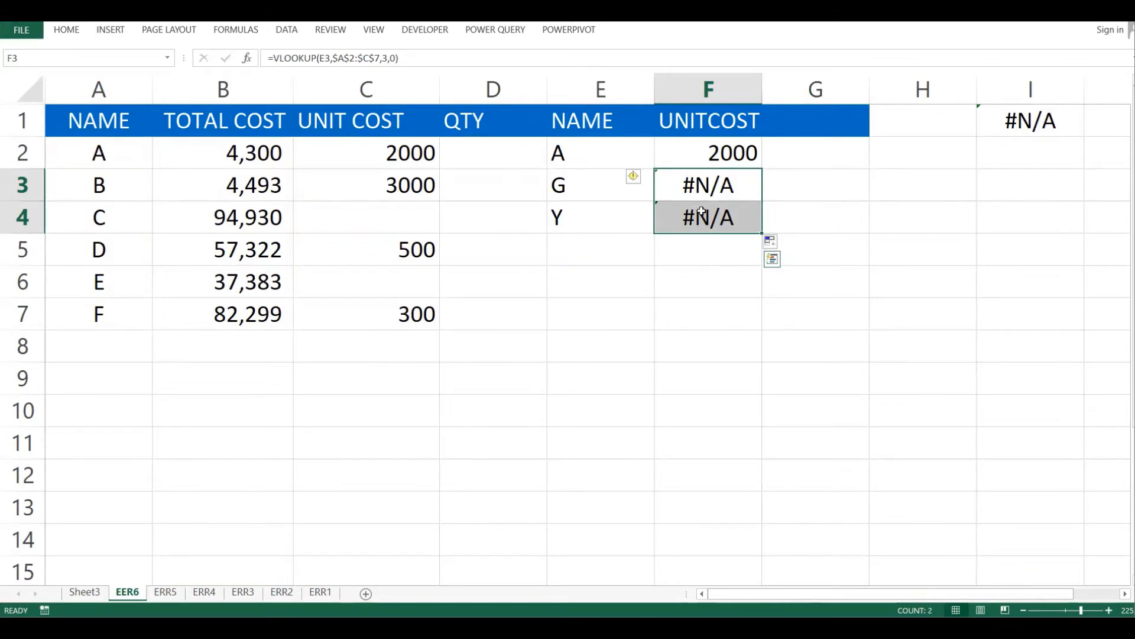
- Wrap F2's VLOOKUP in IFERROR with 0 as the fallback: =IFERROR(VLOOKUP(E2,$A$2:$C$7,3,0),0)
left_click(725, 163)
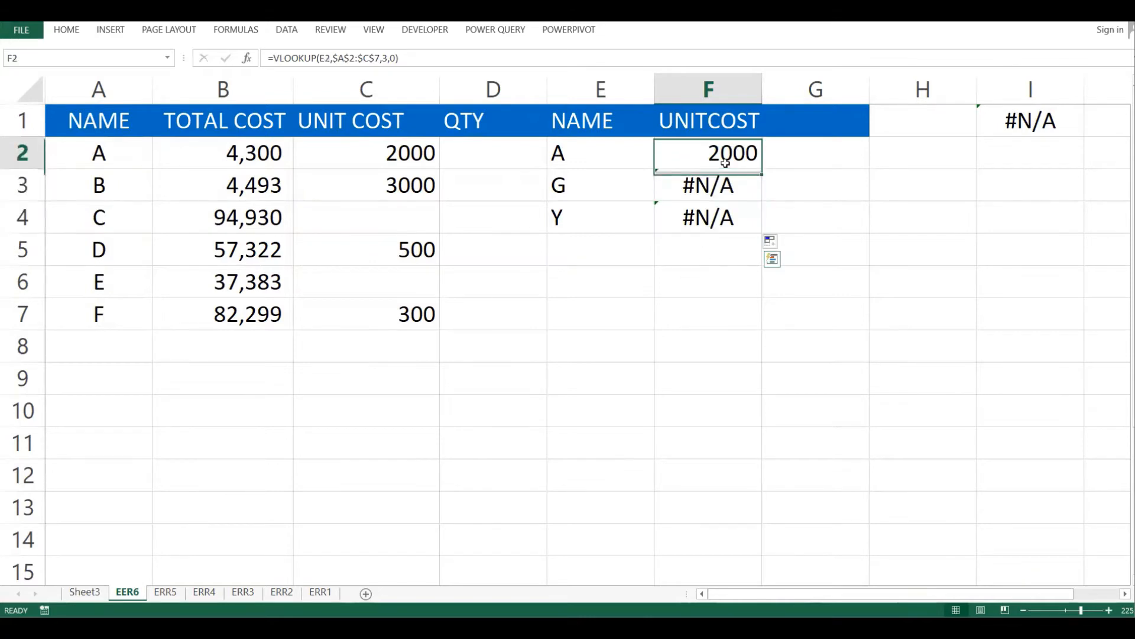
left_click(273, 61)
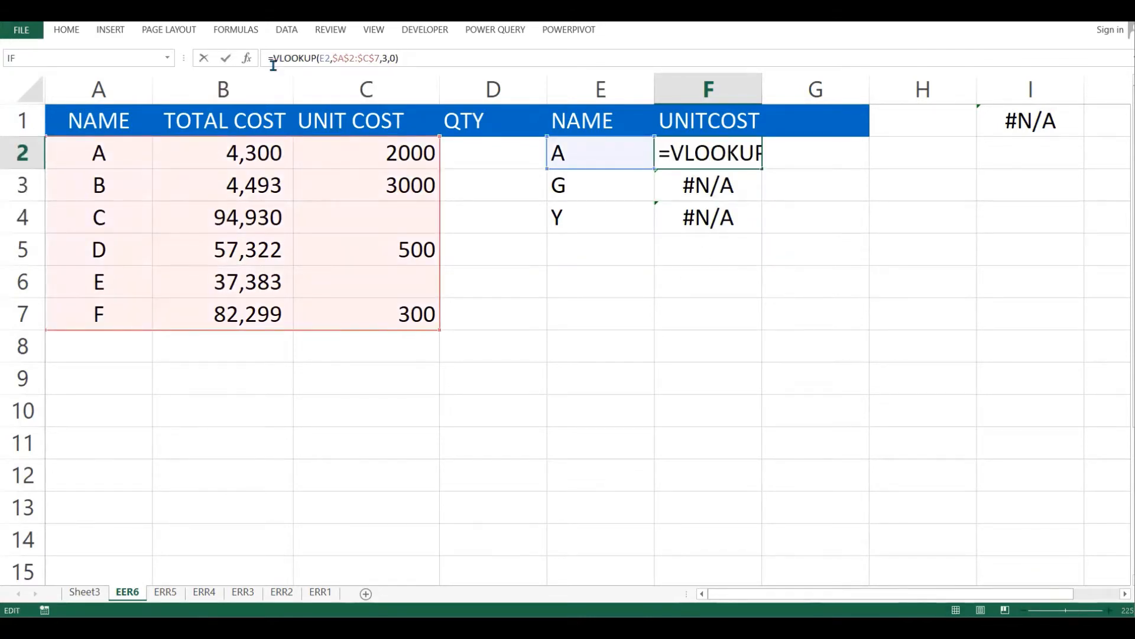
type("if")
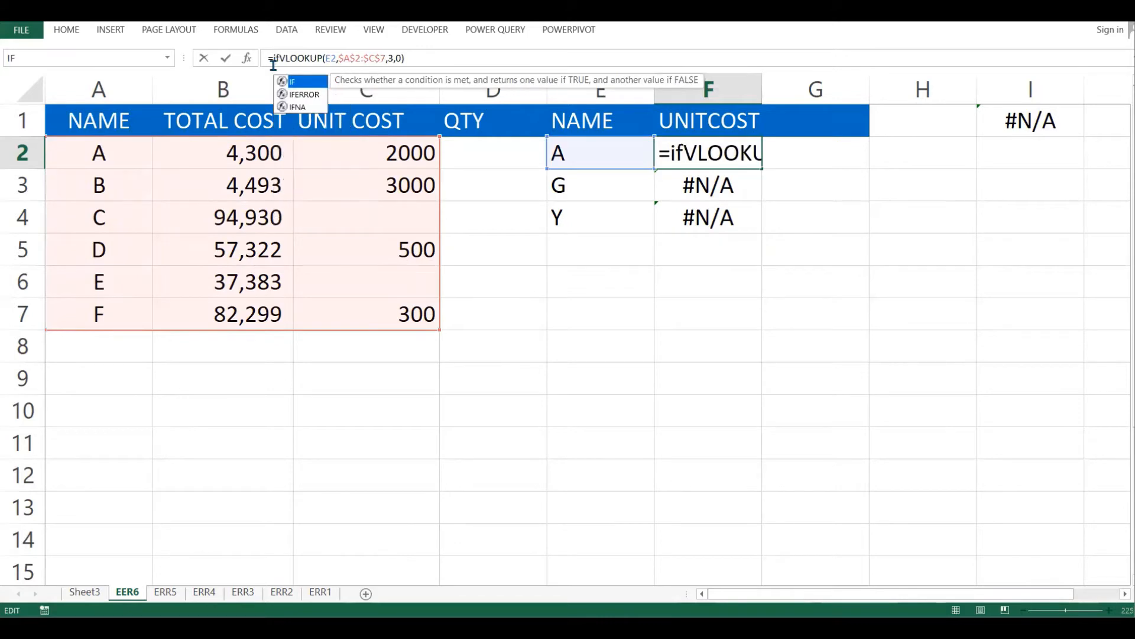
type("error(")
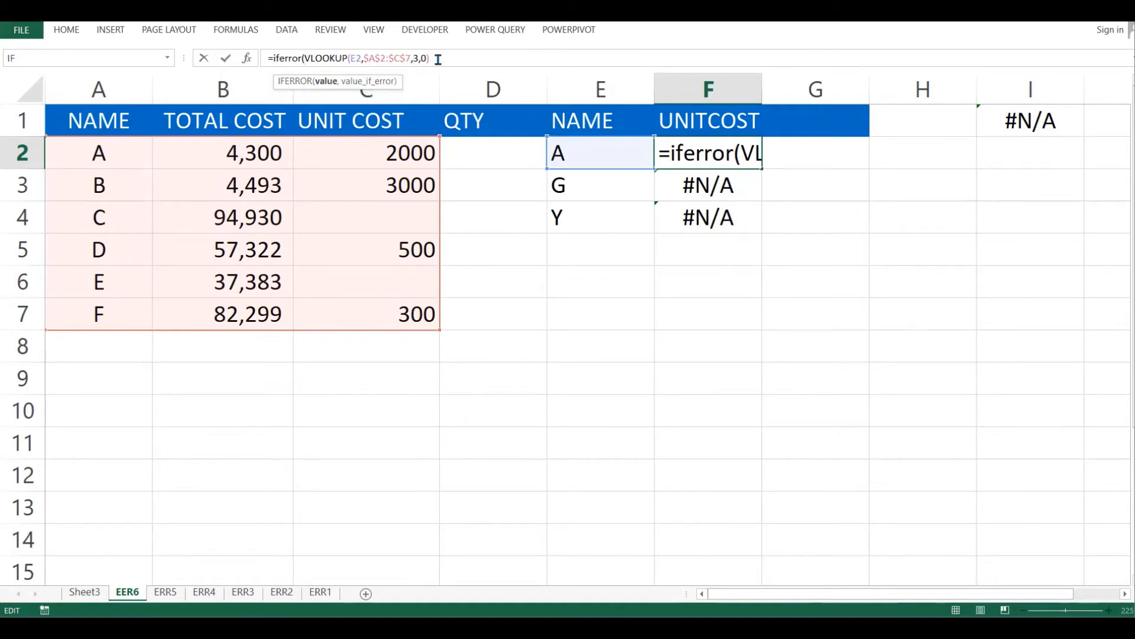
left_click(437, 61)
type(",")
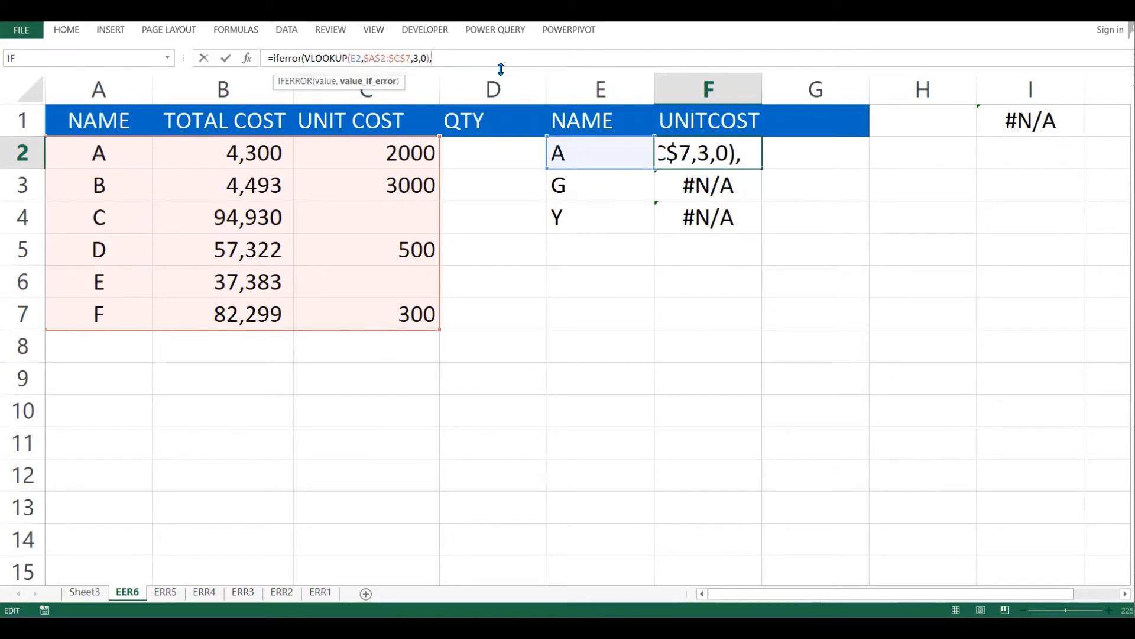
type("0)")
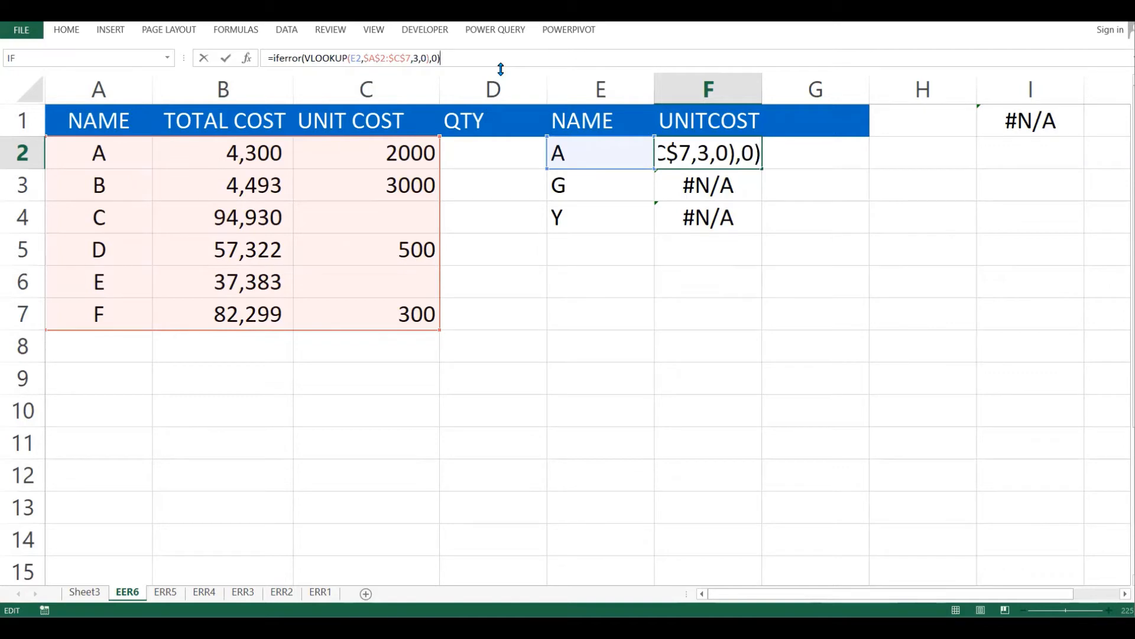
key("Return")
- Copy the IFERROR formula with the 0 fallback from F2 down to F4 and inspect F3:F4
left_click(743, 148)
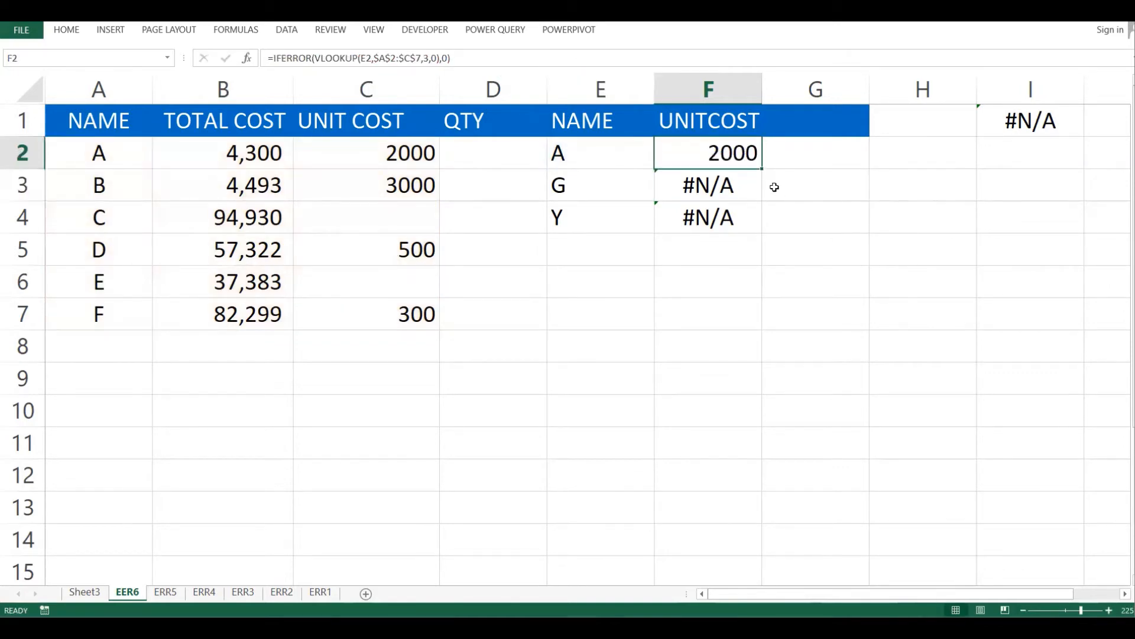
left_click_drag(763, 170, 768, 234)
left_click(798, 242)
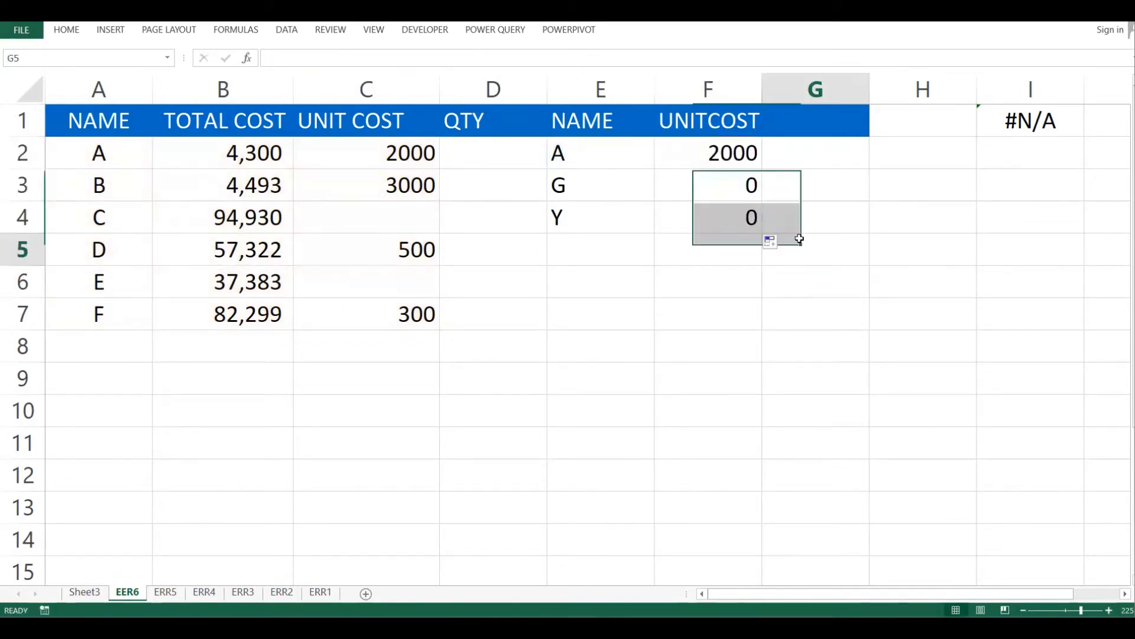
left_click_drag(704, 190, 710, 215)
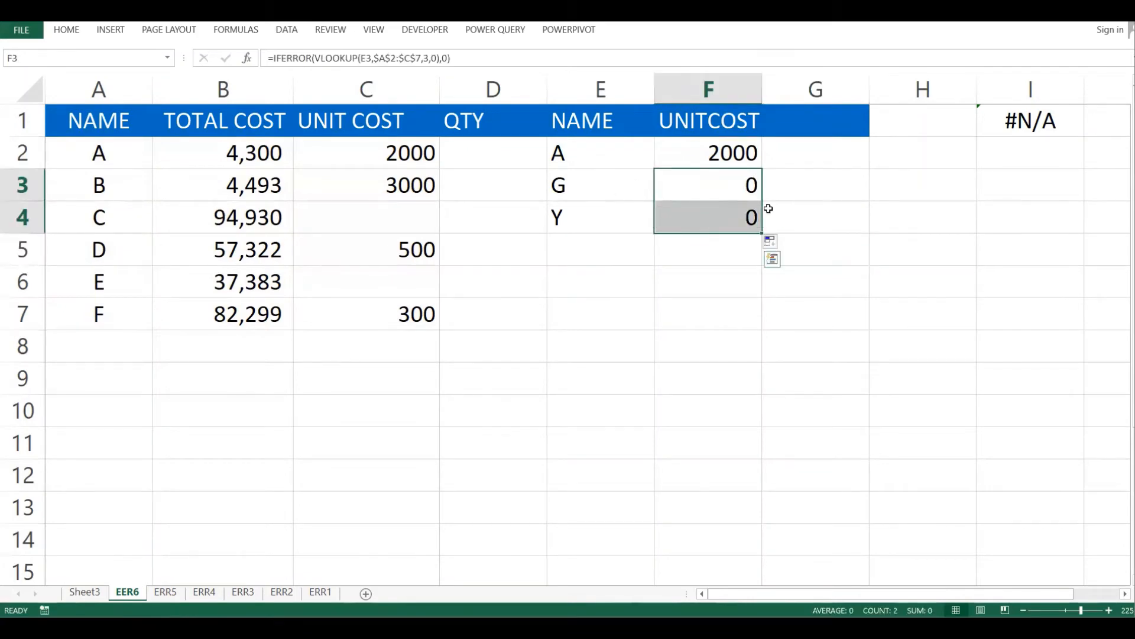
left_click(722, 175)
- Replace the IFERROR fallback in F2's formula with the text "No found"
left_click(721, 154)
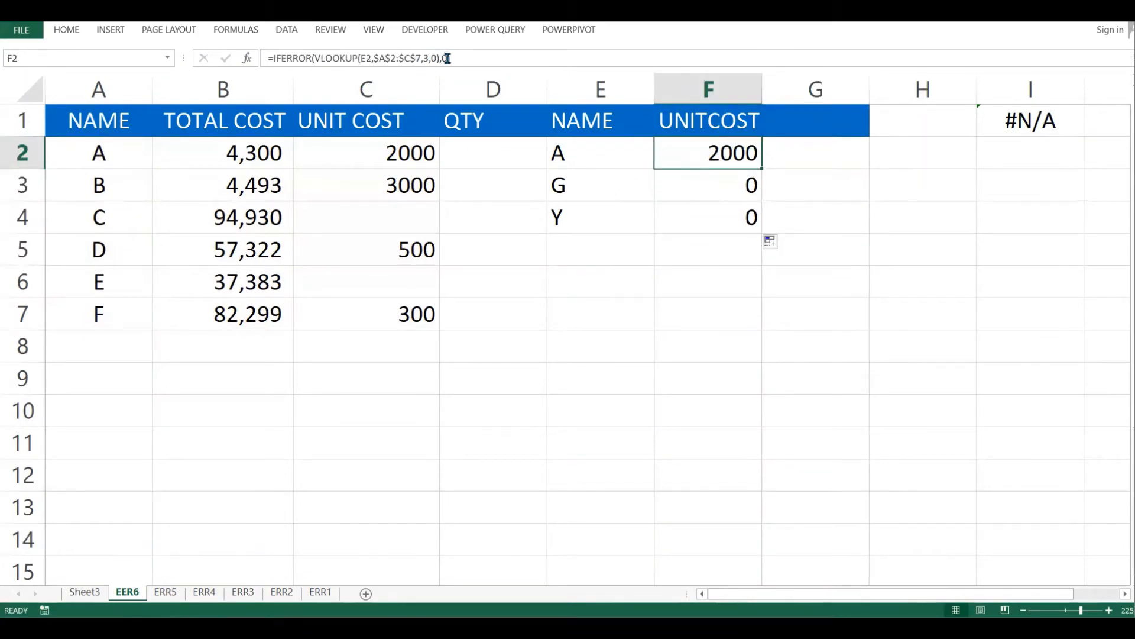
left_click(448, 58)
key("BackSpace")
type(")")
type("\"\"")
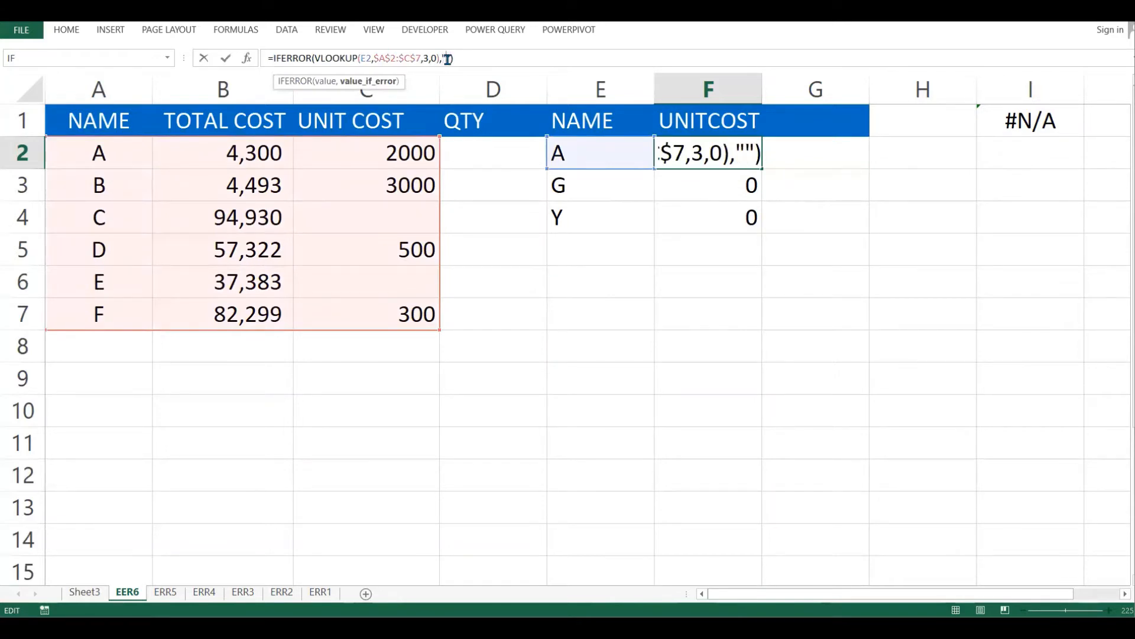
type("No ")
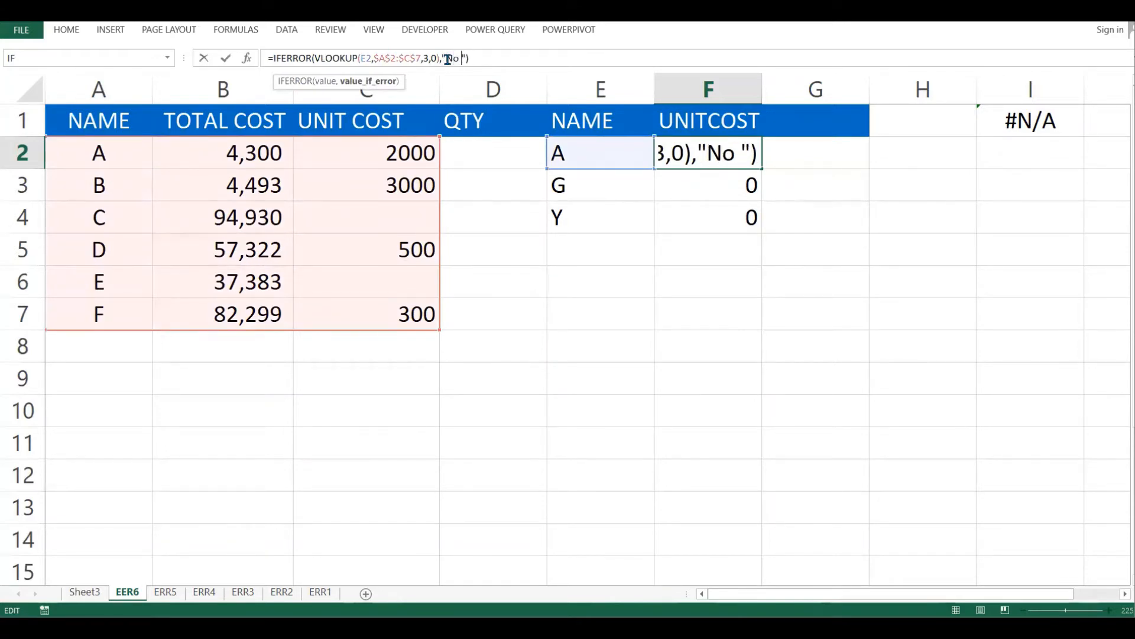
type("found")
key("Return")
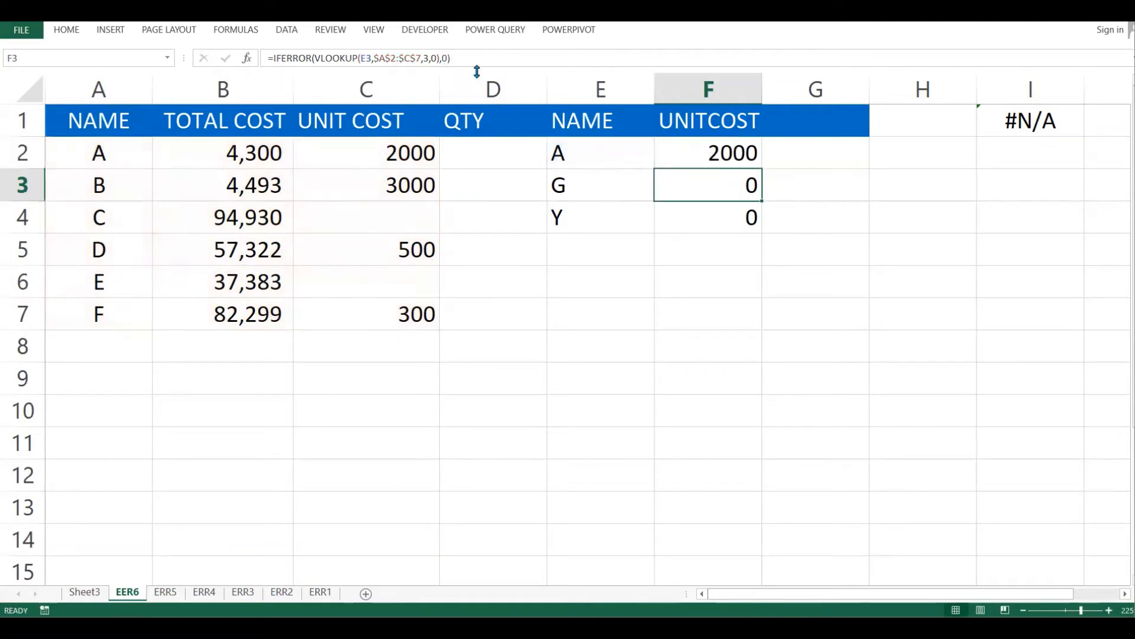
- Copy F2's formula with the "No found" fallback down to F4 and check the results for names G and Y
left_click(682, 132)
left_click(749, 156)
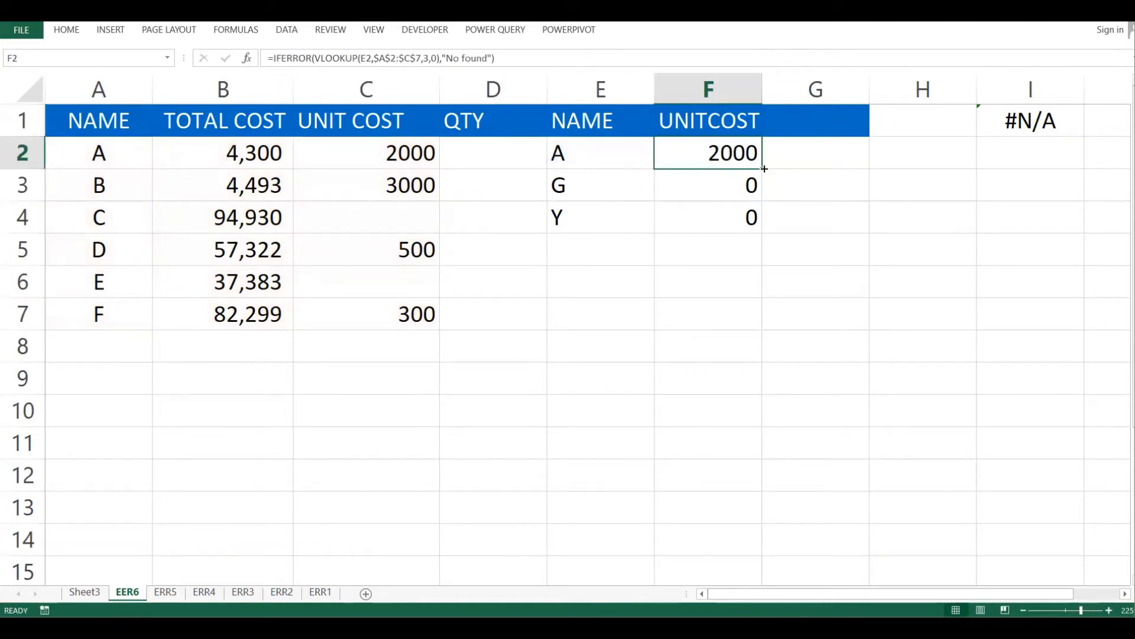
left_click_drag(764, 169, 767, 234)
left_click(794, 207)
left_click(742, 199)
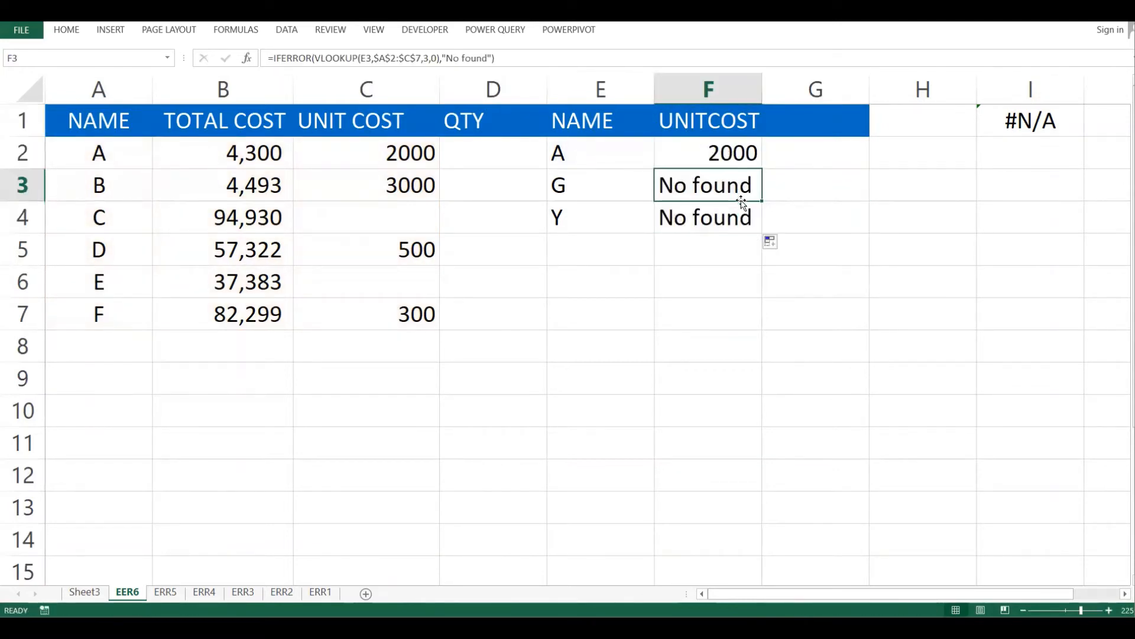
left_click(760, 228)
left_click(582, 188)
left_click(716, 202)
left_click(619, 219)
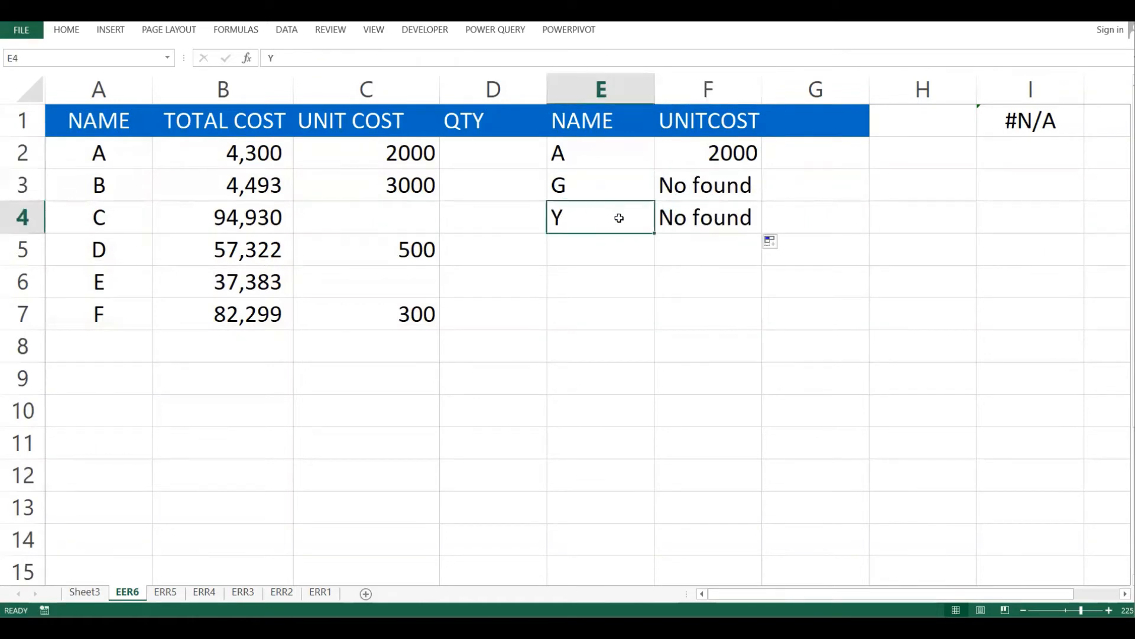
- Strip the IFERROR wrapper and its "No found" fallback from F2's formula, leaving =VLOOKUP(E2,$A$2:$C$7,3,0)
left_click(675, 218)
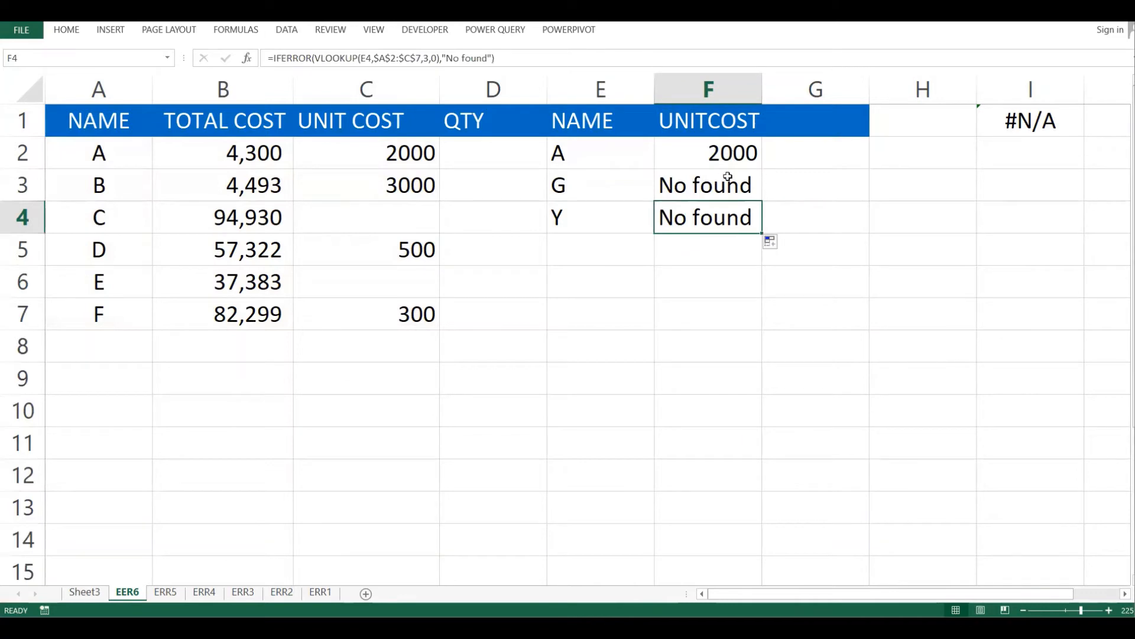
left_click_drag(728, 155, 727, 220)
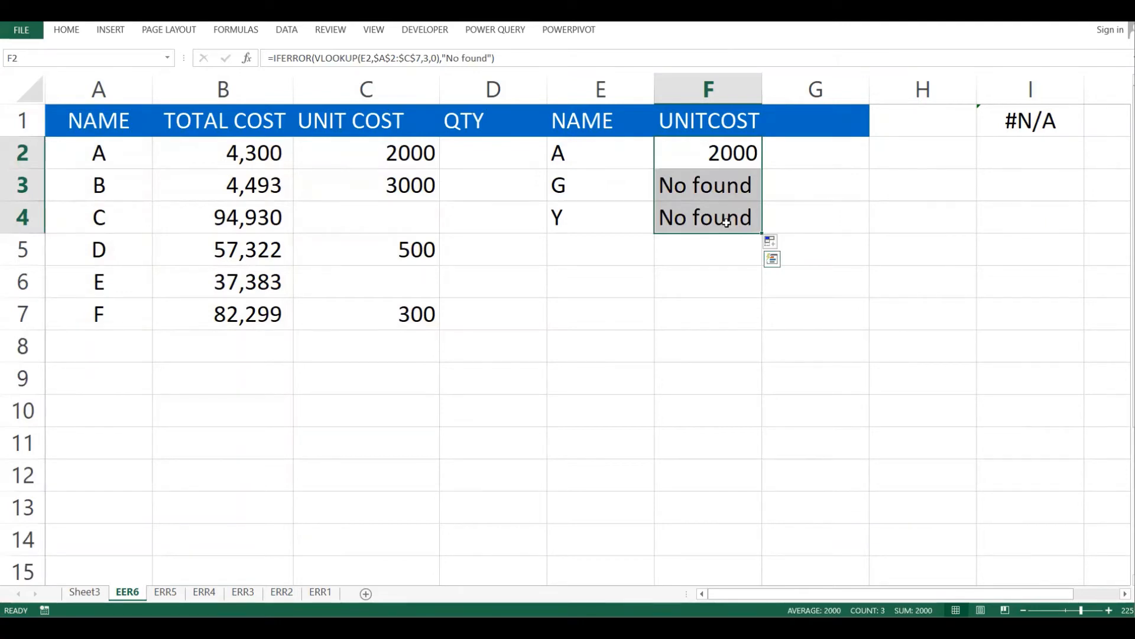
left_click(758, 160)
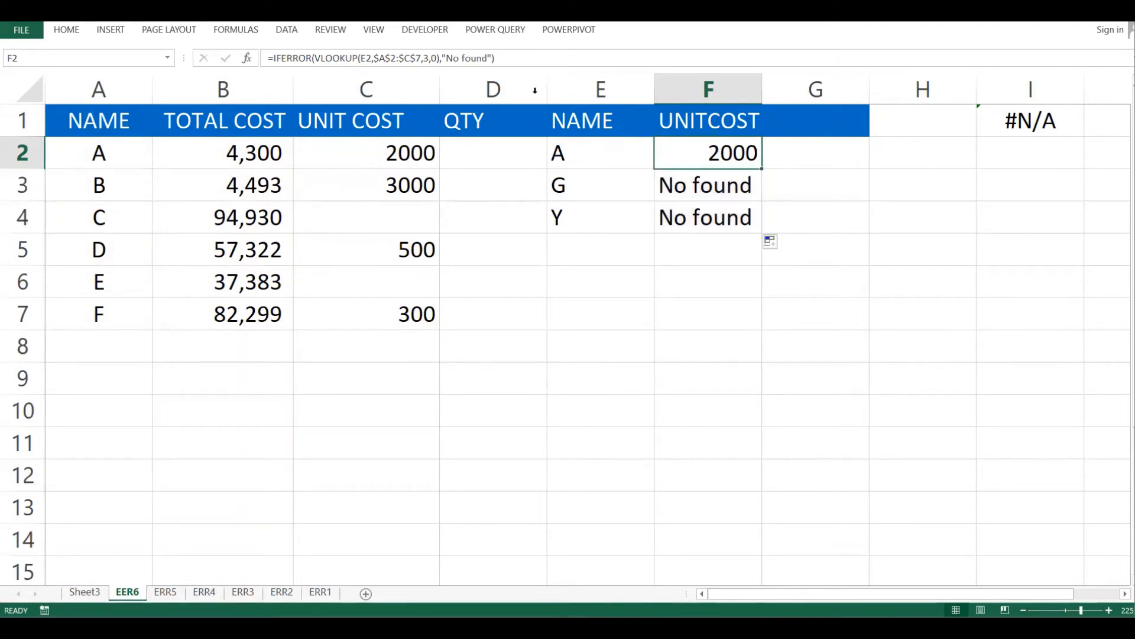
left_click(511, 58)
key("BackSpace")
key("BackSpace")
key("BackSpace")
key("BackSpace")
key("BackSpace")
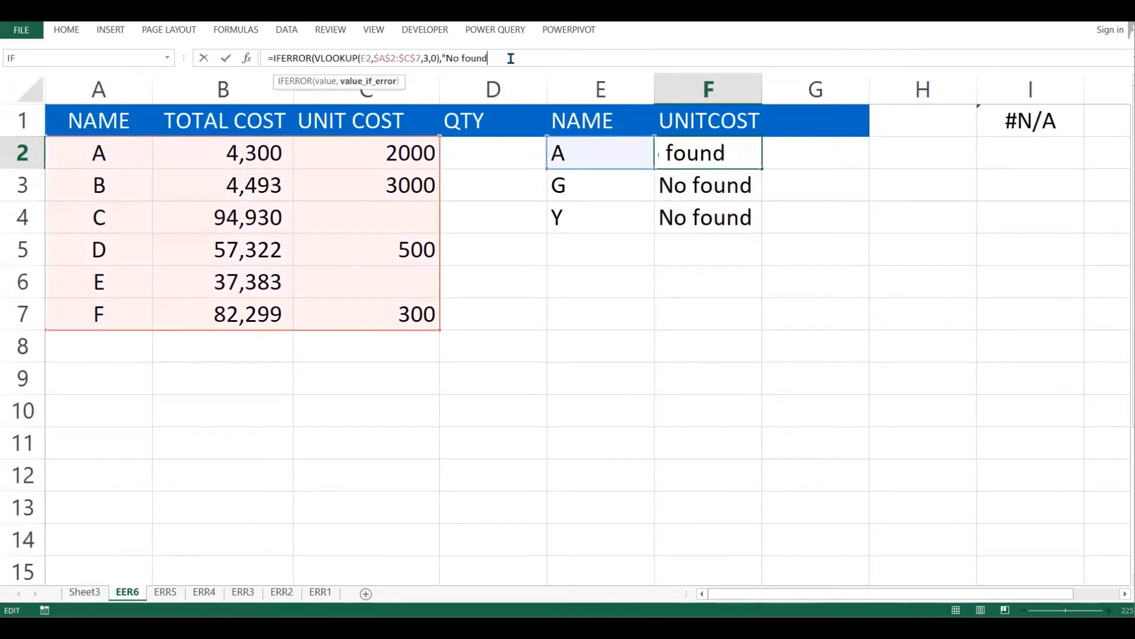
key("BackSpace")
key("BackSpace")
key("BackSpace")
key("BackSpace")
key("BackSpace")
key("BackSpace")
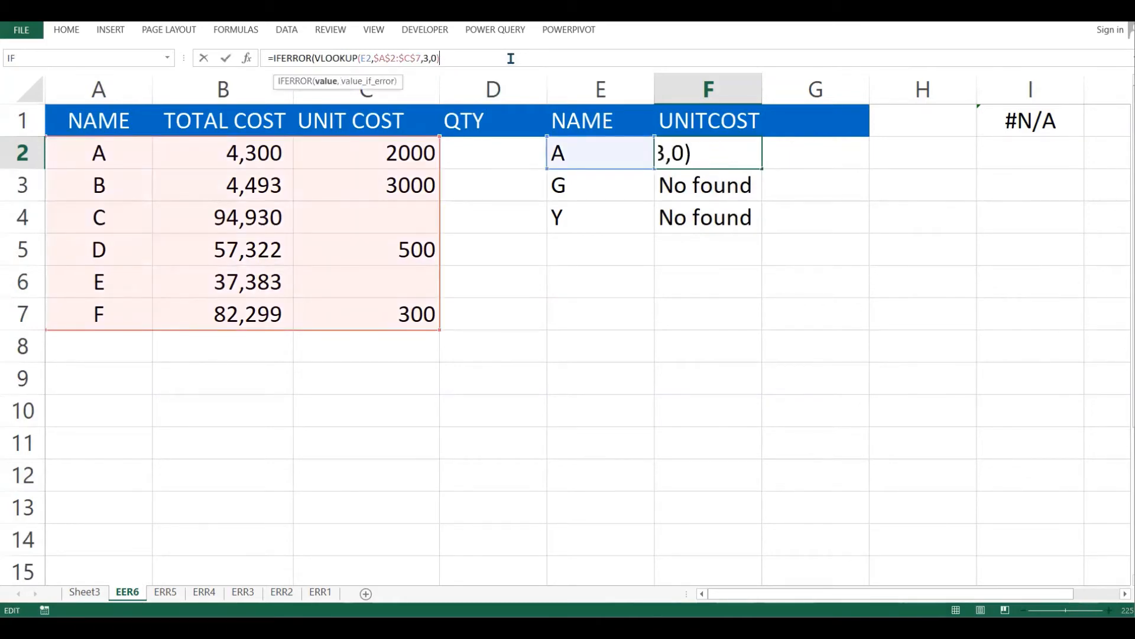
left_click(313, 58)
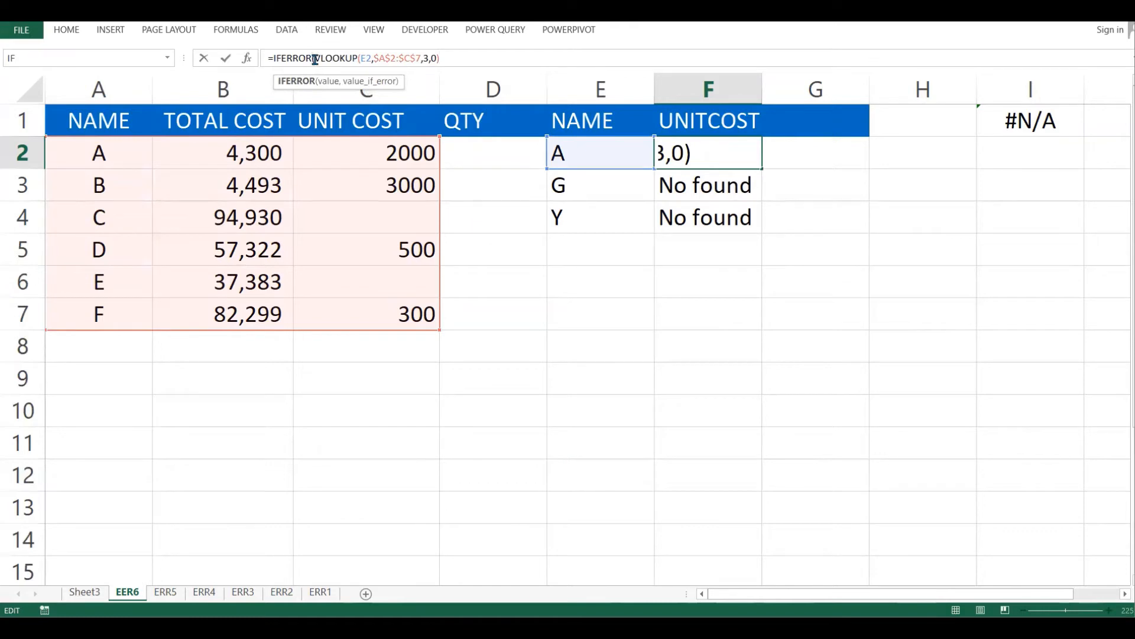
key("BackSpace")
key("BackSpace")
key("BackSpace")
key("BackSpace")
key("BackSpace")
key("BackSpace")
key("BackSpace")
key("BackSpace")
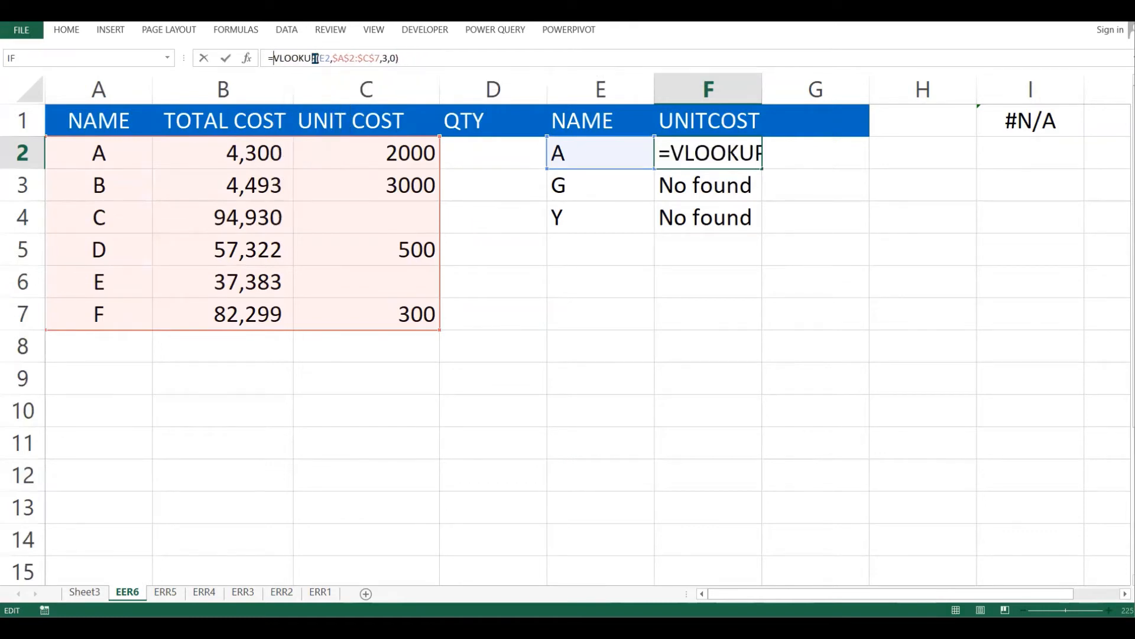
key("Return")
- Copy the plain VLOOKUP formula from F2 down to F4
left_click(754, 164)
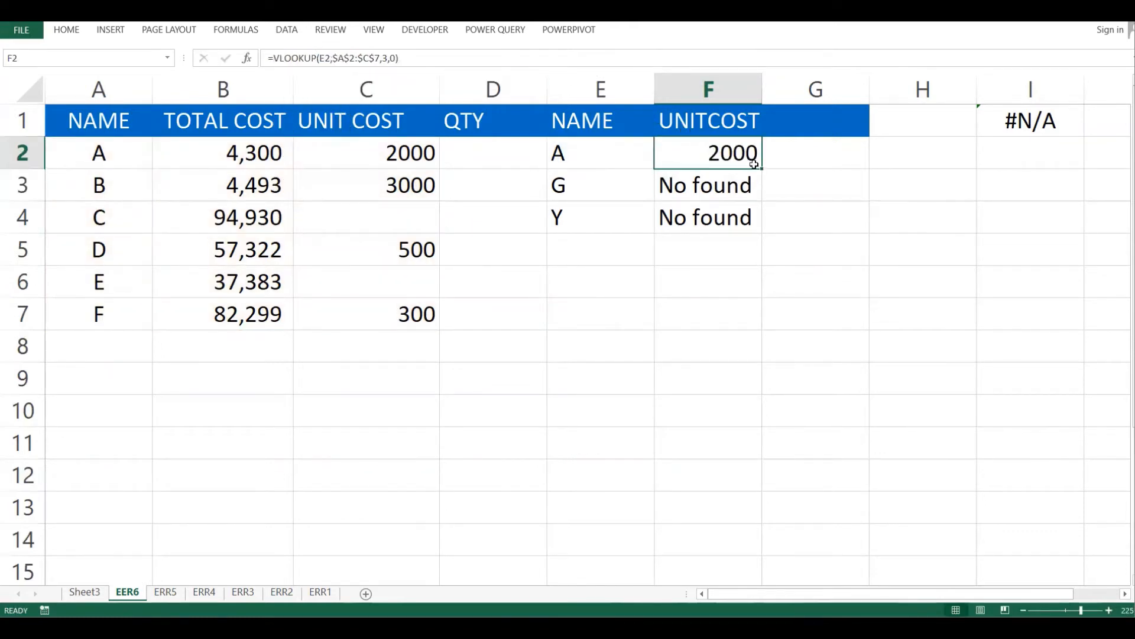
left_click_drag(764, 172, 765, 239)
left_click(793, 185)
- Wrap F2's VLOOKUP in IFNA with the text "No found" as the fallback: =IFNA(VLOOKUP(E2,$A$2:$C$7,3,0),"No found")
left_click(718, 161)
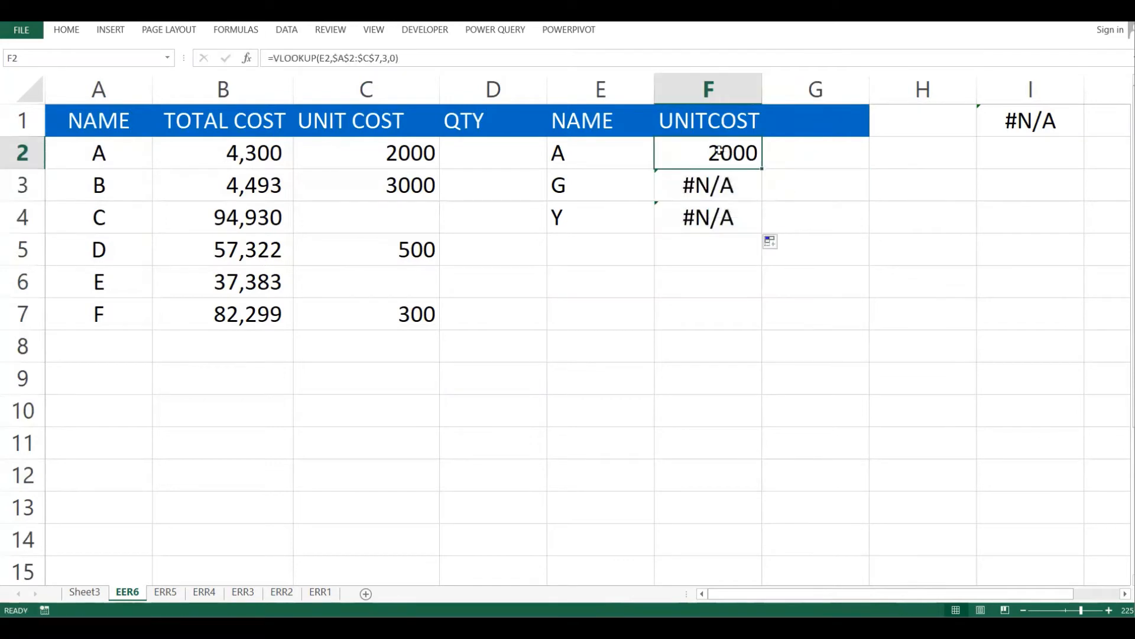
left_click(272, 58)
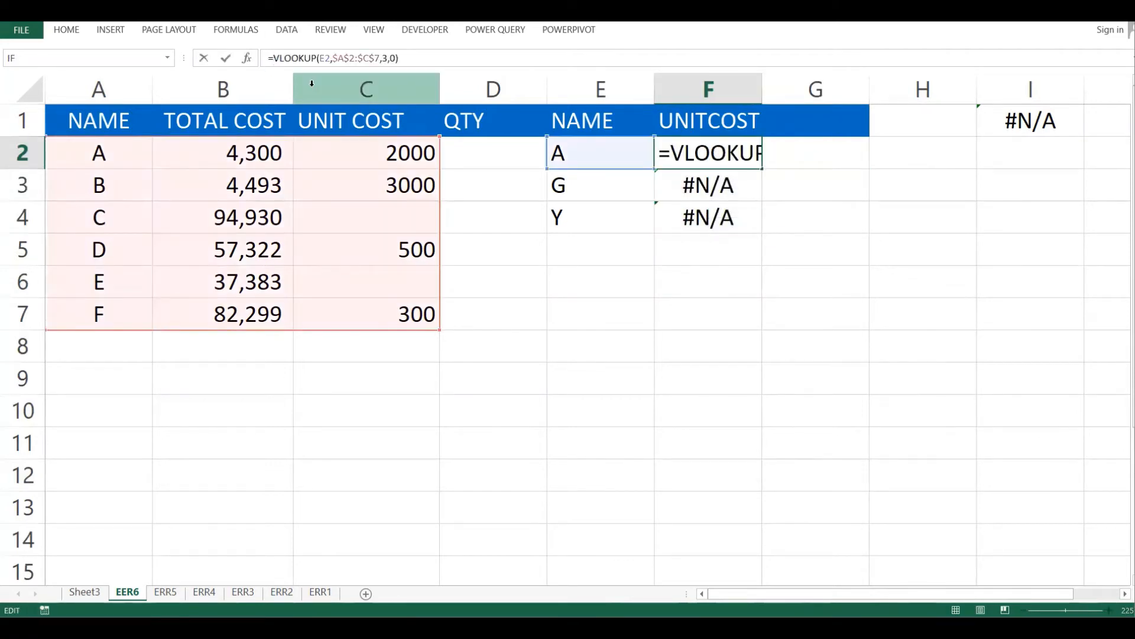
type("if")
key("BackSpace")
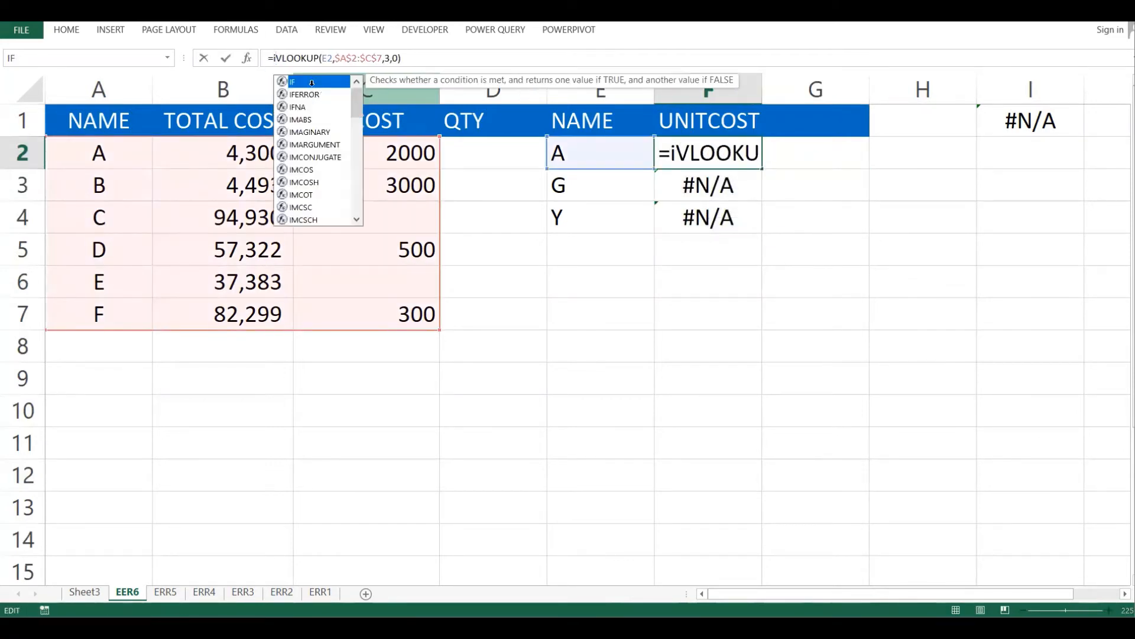
key("BackSpace")
type("if")
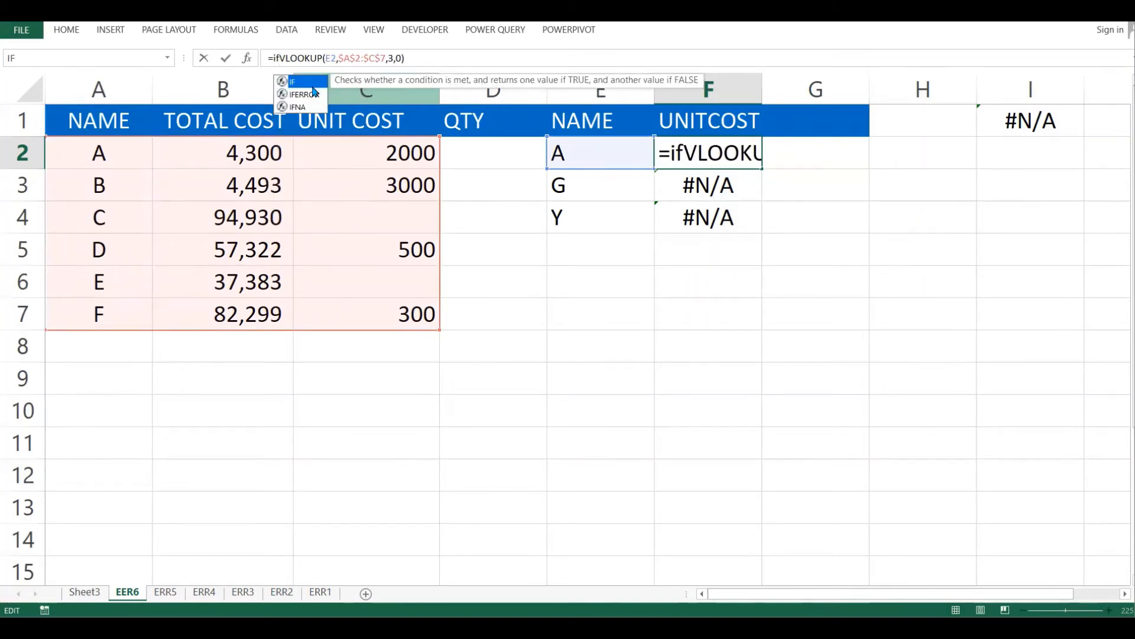
type("na")
key("BackSpace")
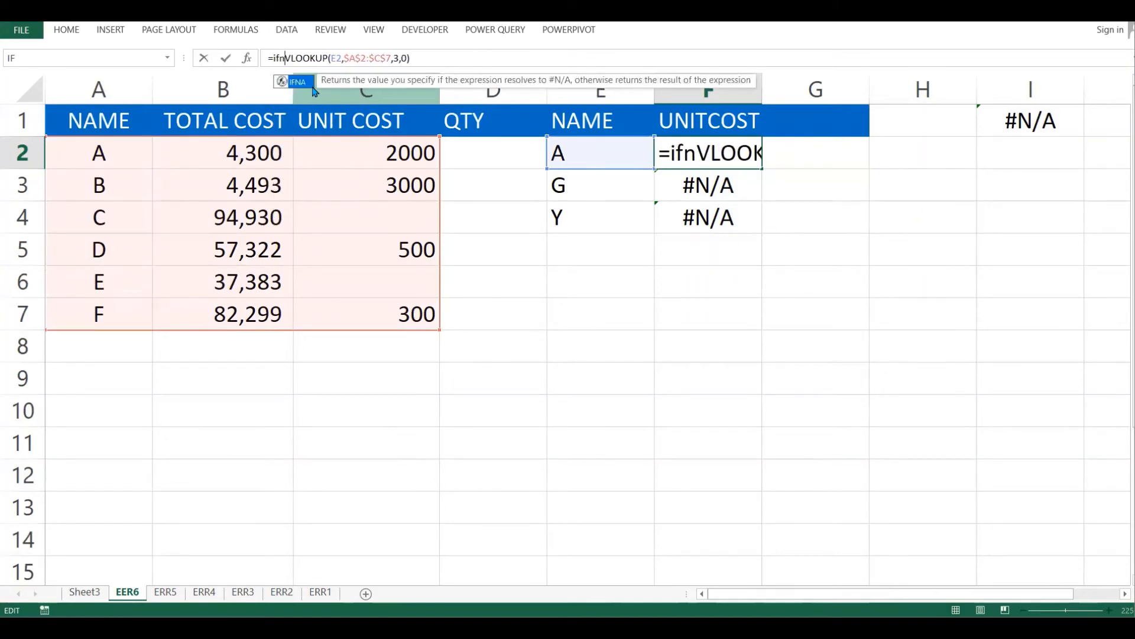
type("n")
key("BackSpace")
type("a")
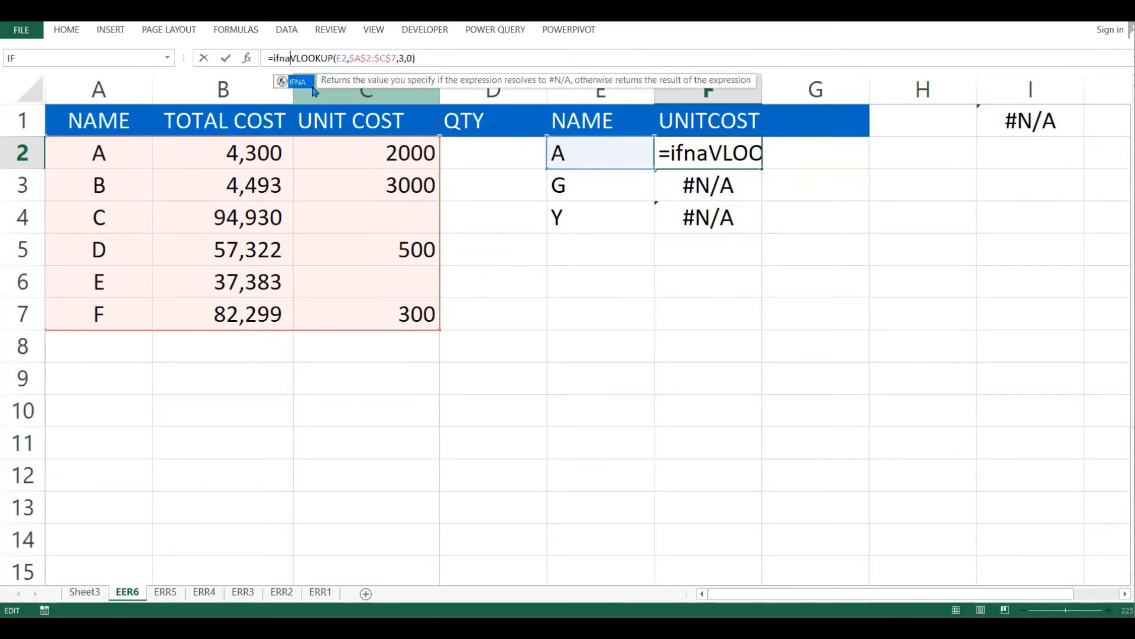
type("(")
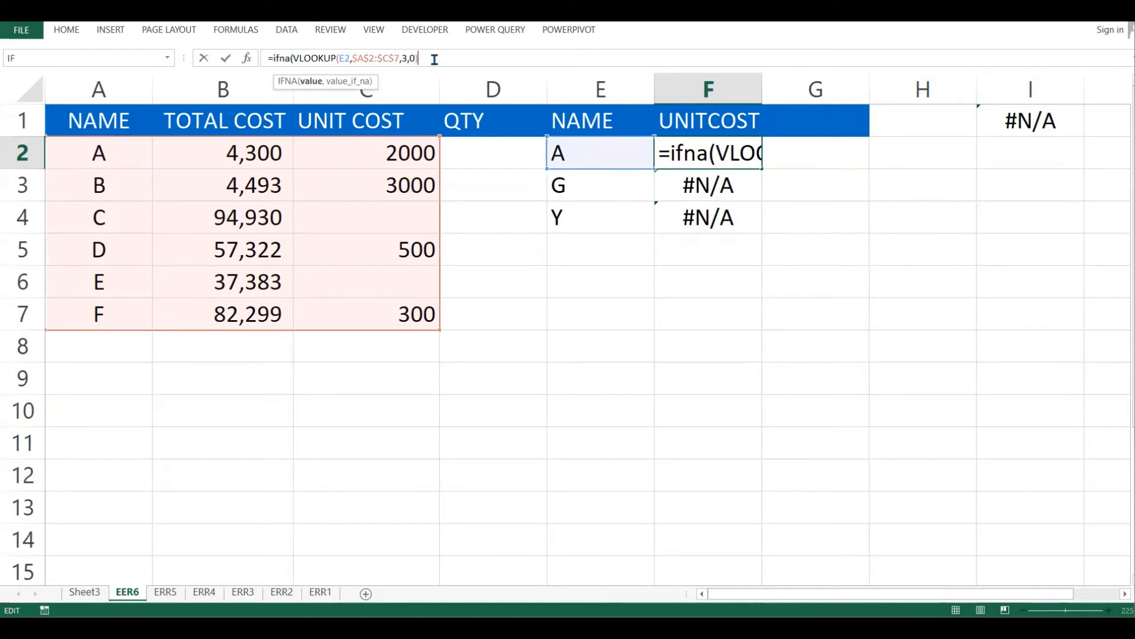
type("),")
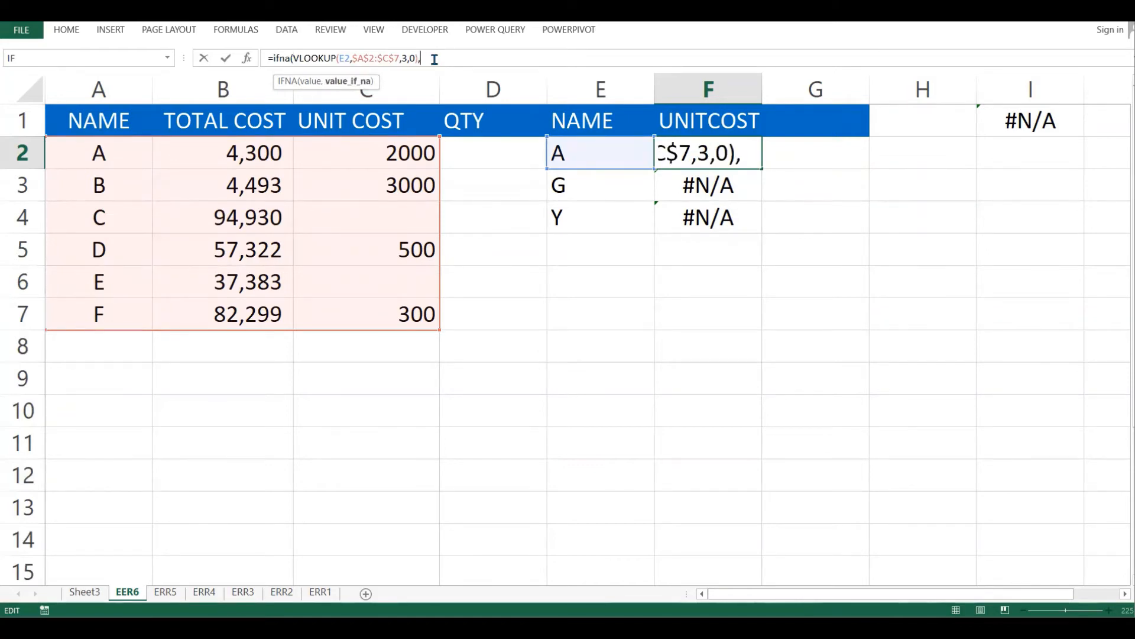
type("\"No found")
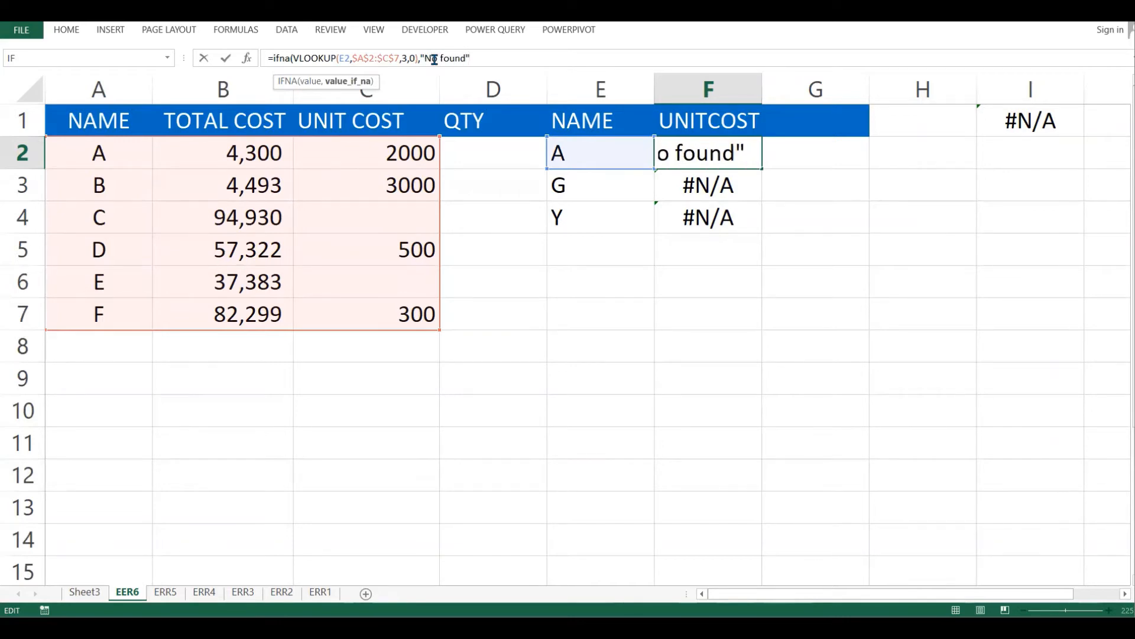
key("Return")
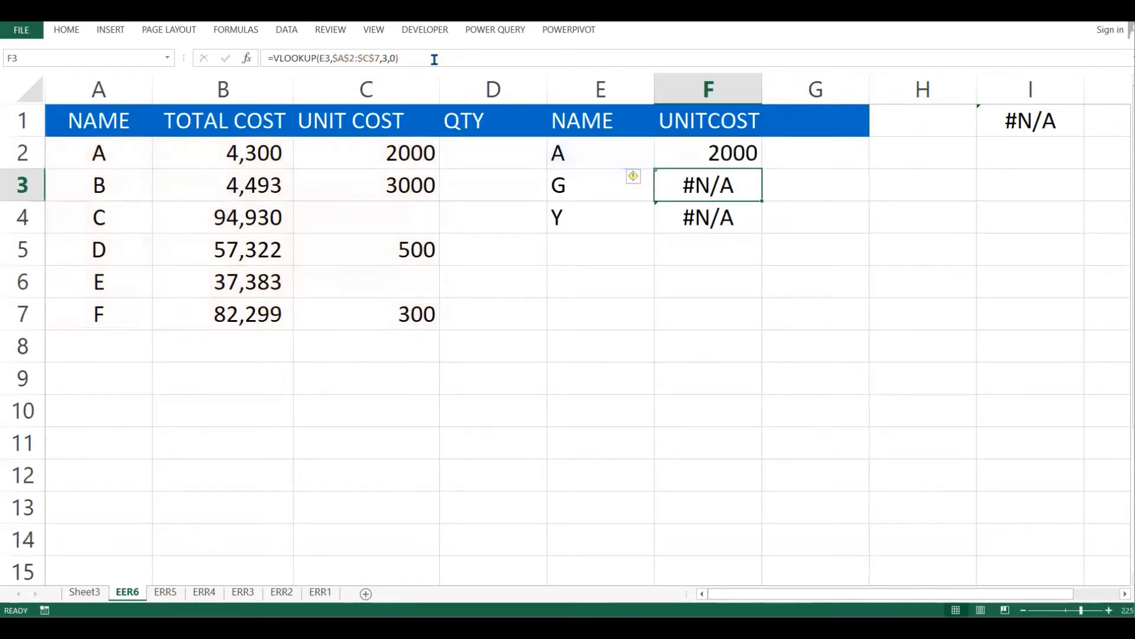
- Copy the IFNA formula from F2 down to F4 and check the result for name G
left_click(736, 155)
left_click_drag(762, 170, 761, 232)
left_click(735, 220)
left_click(788, 190)
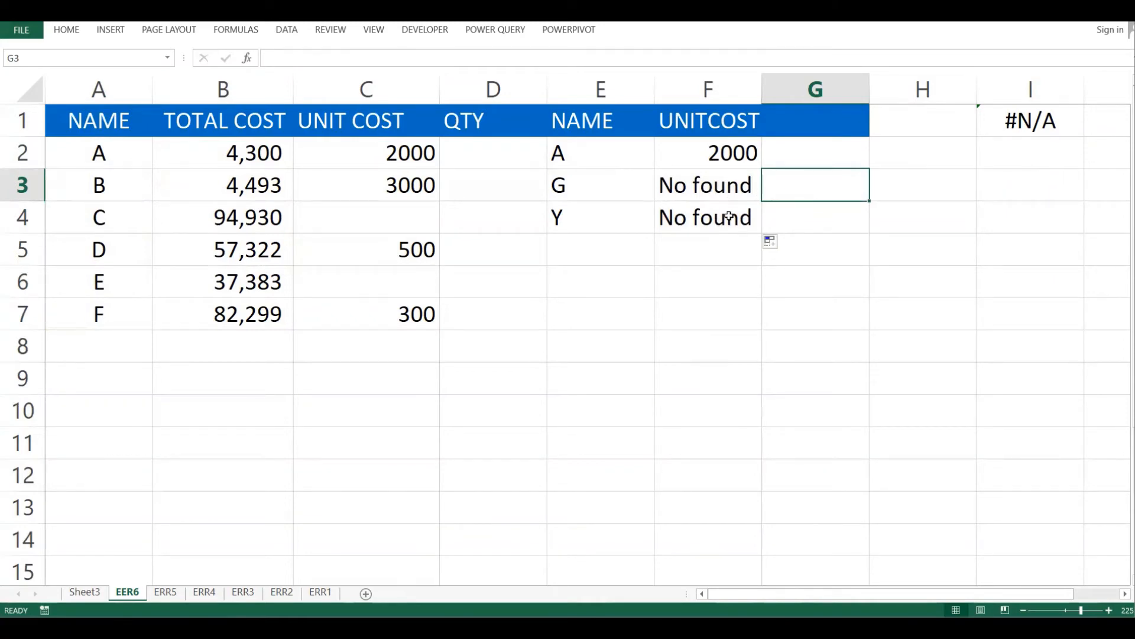
left_click(721, 190)
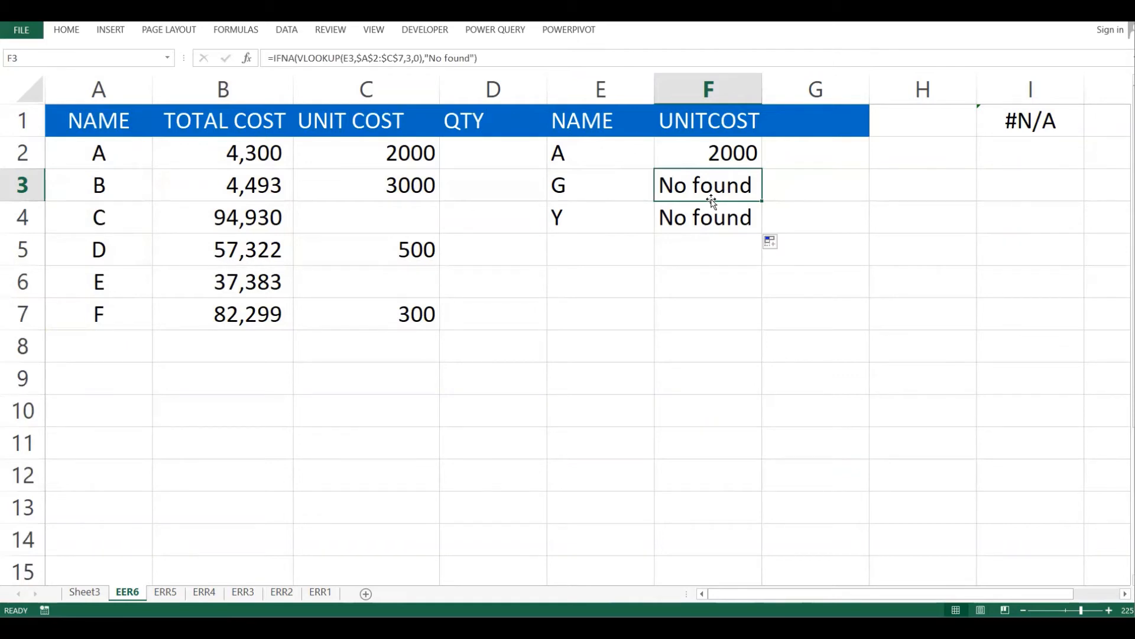
left_click(582, 186)
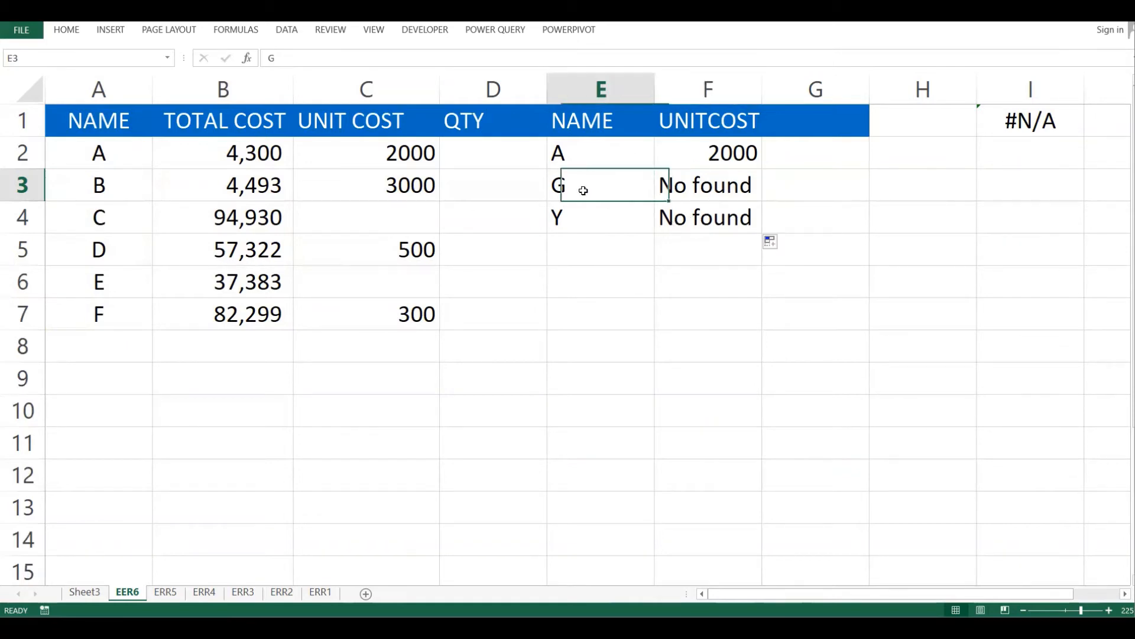
left_click(670, 194)
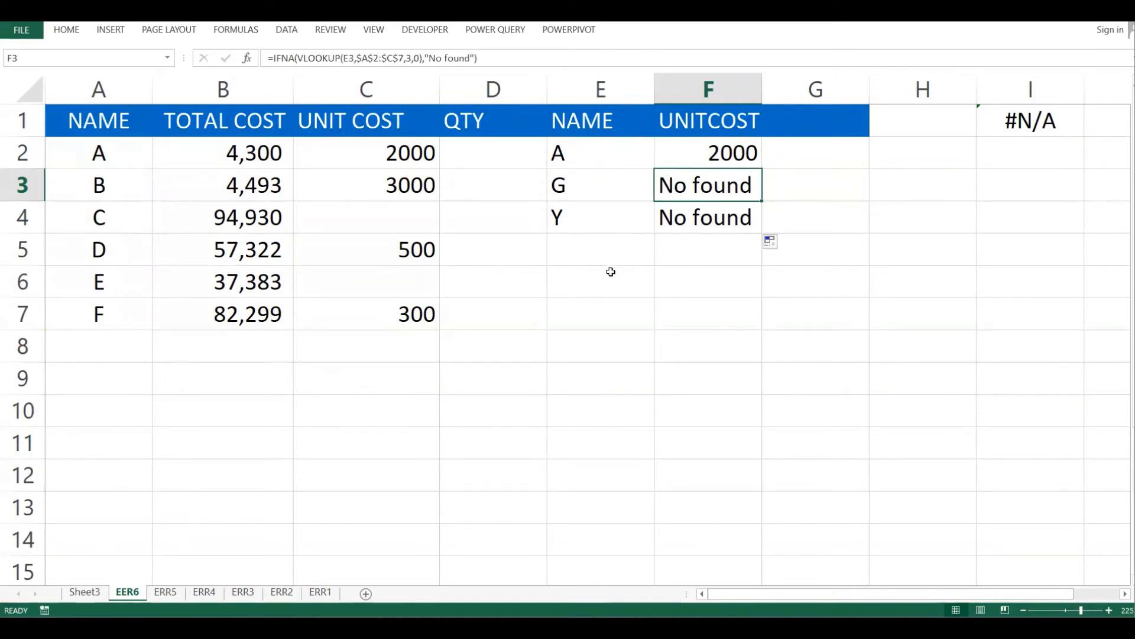
- On the ERR5 sheet, calculate the QTY for name A in E2 as total cost divided by unit cost: =C2/D2
left_click(165, 592)
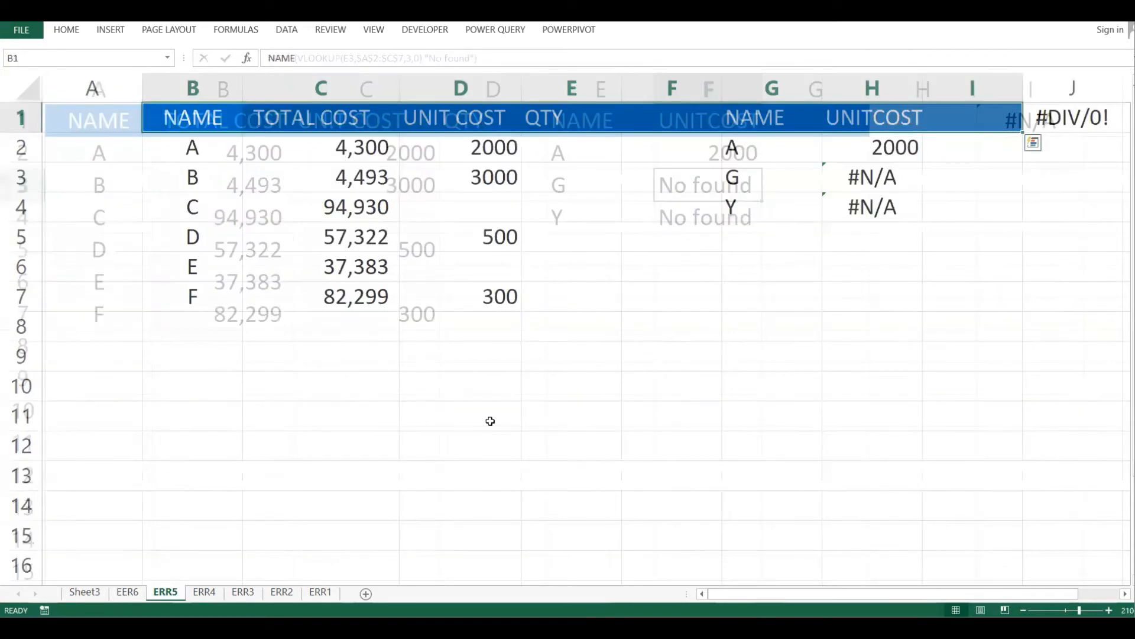
left_click(601, 367)
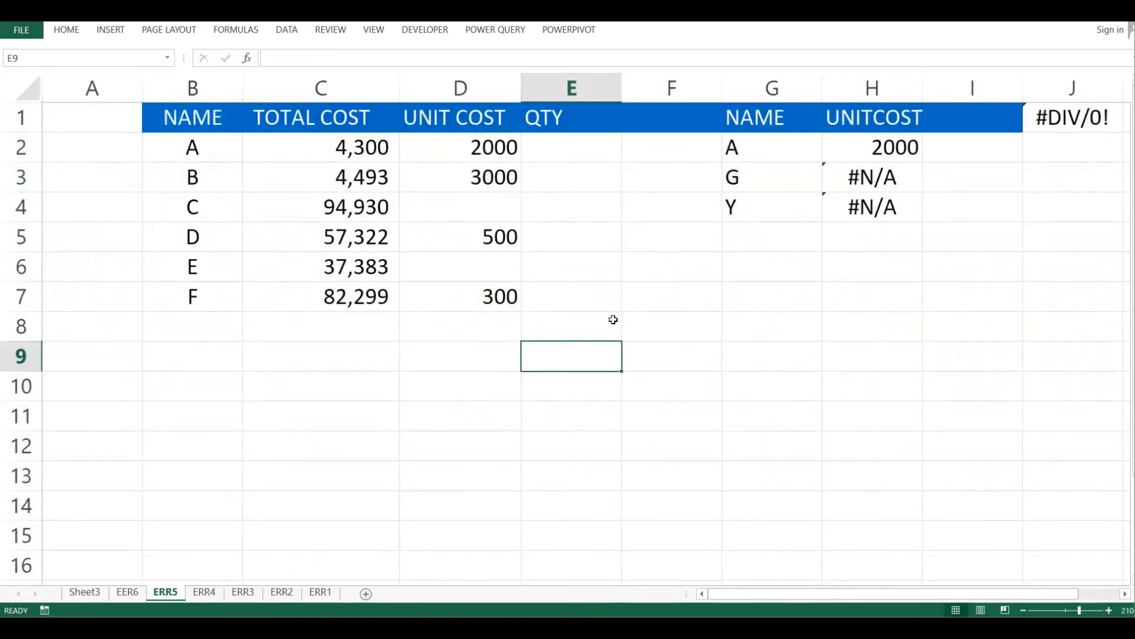
left_click(603, 201)
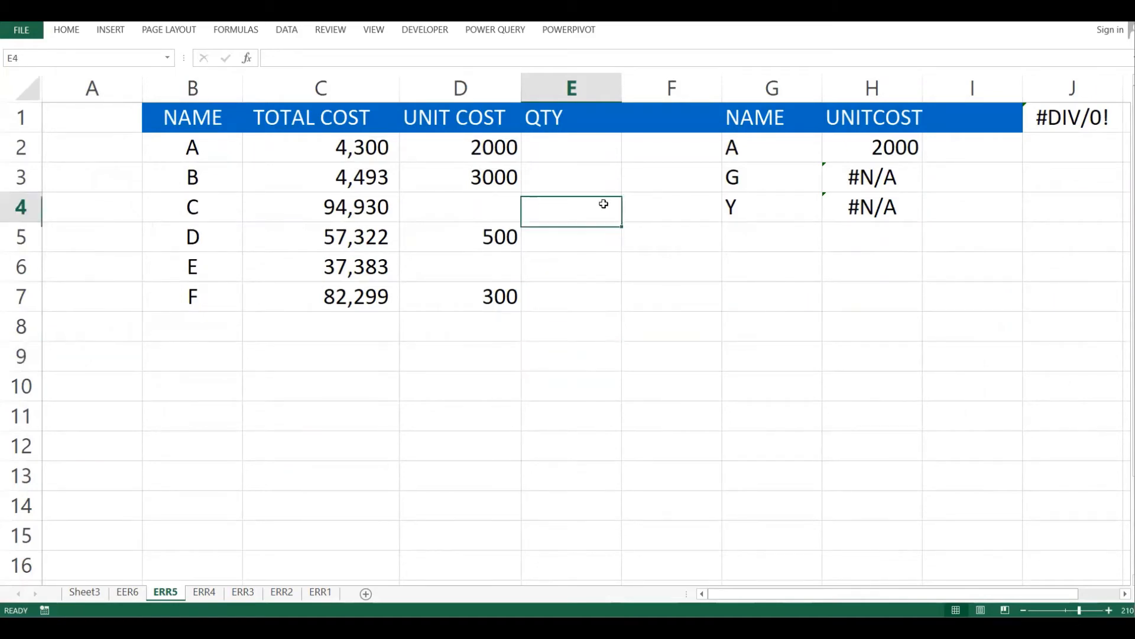
left_click(578, 150)
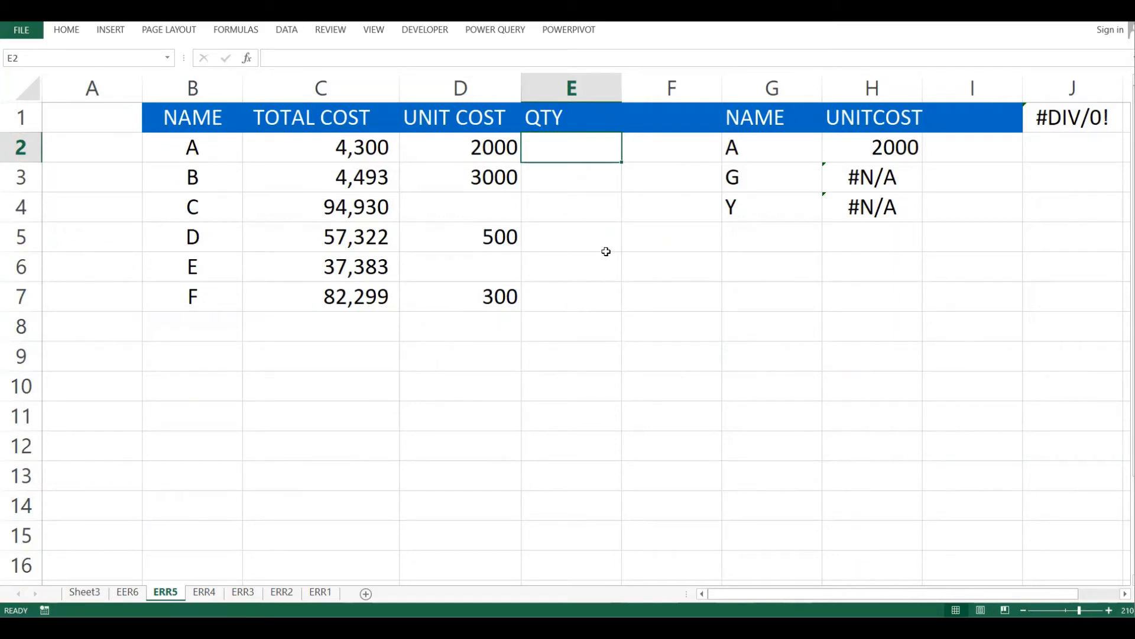
type("=")
left_click(331, 149)
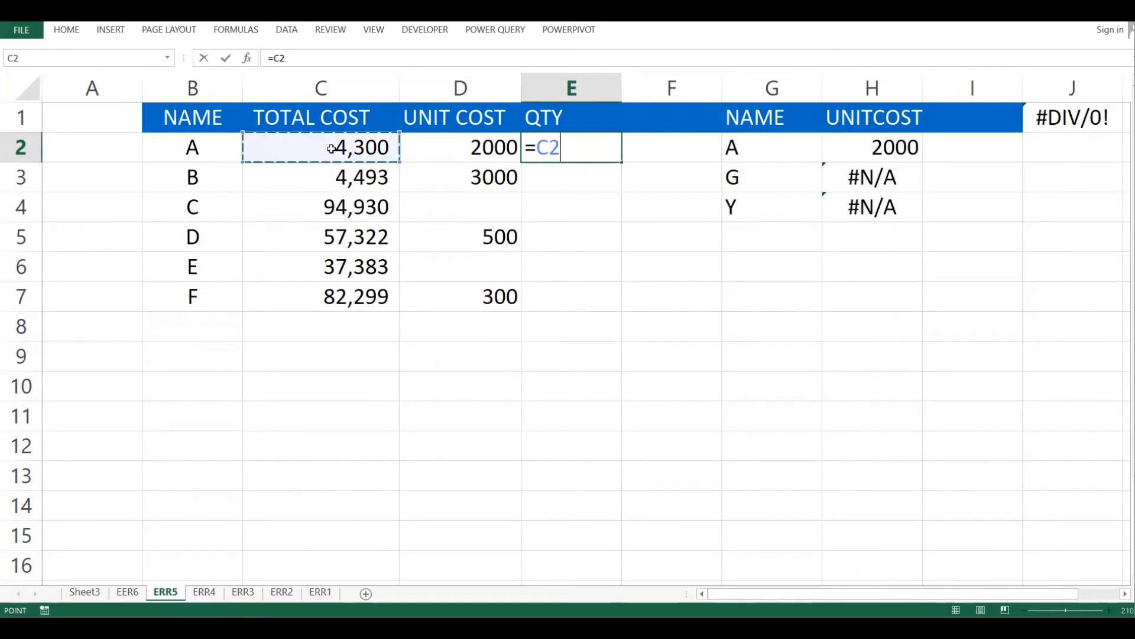
type("/")
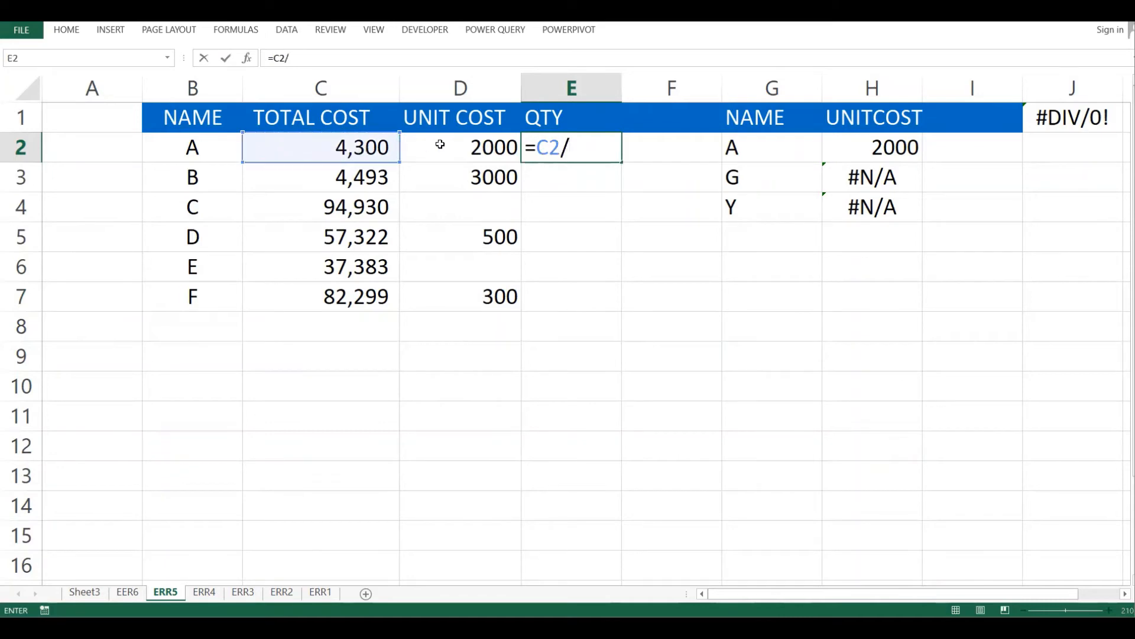
left_click(476, 151)
key("Return")
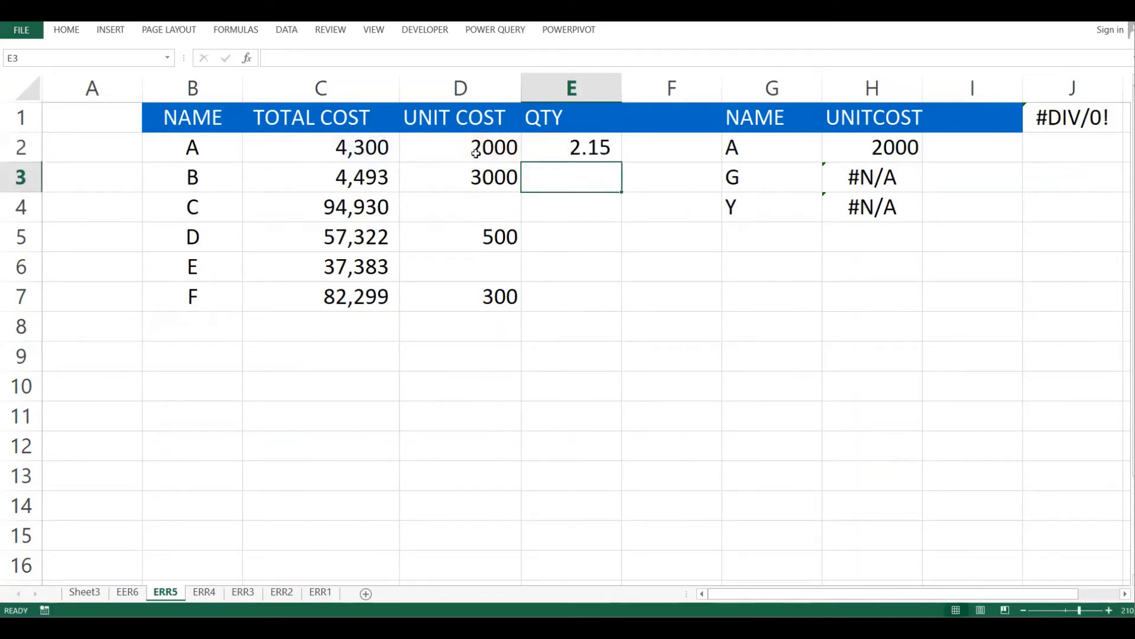
- Fill the QTY division formula from E2 down to E7
left_click(582, 136)
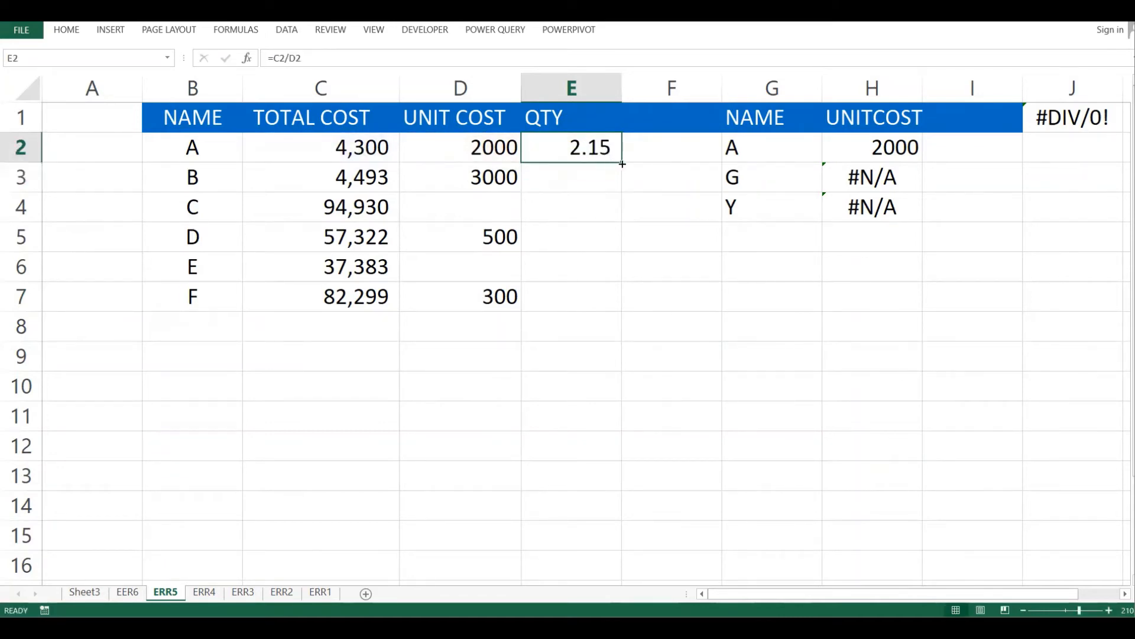
left_click_drag(621, 162, 598, 316)
left_click(651, 261)
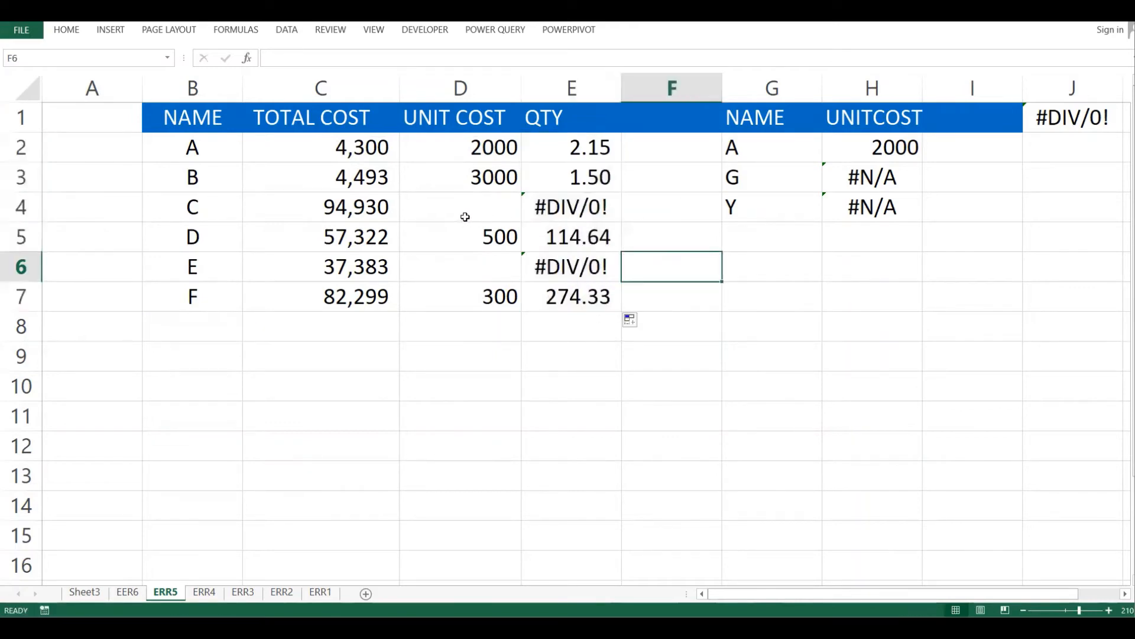
- Examine the unit cost cells D4 and D6, then compare C4 and D4 with the QTY formula in E4
left_click(404, 211)
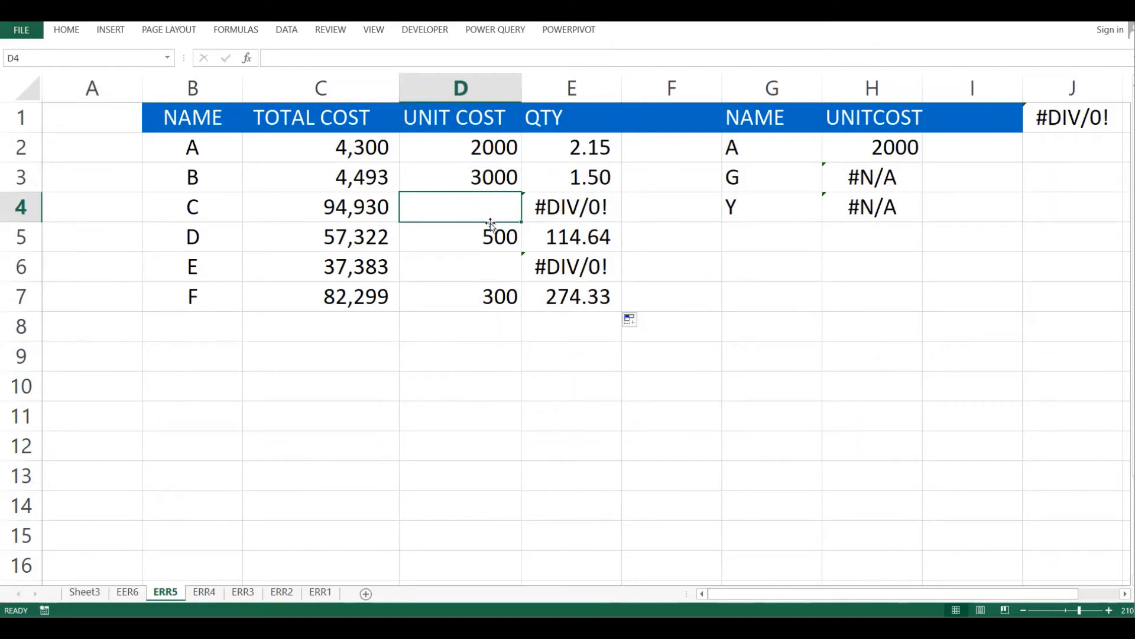
left_click(484, 274)
left_click(491, 203)
left_click(482, 263)
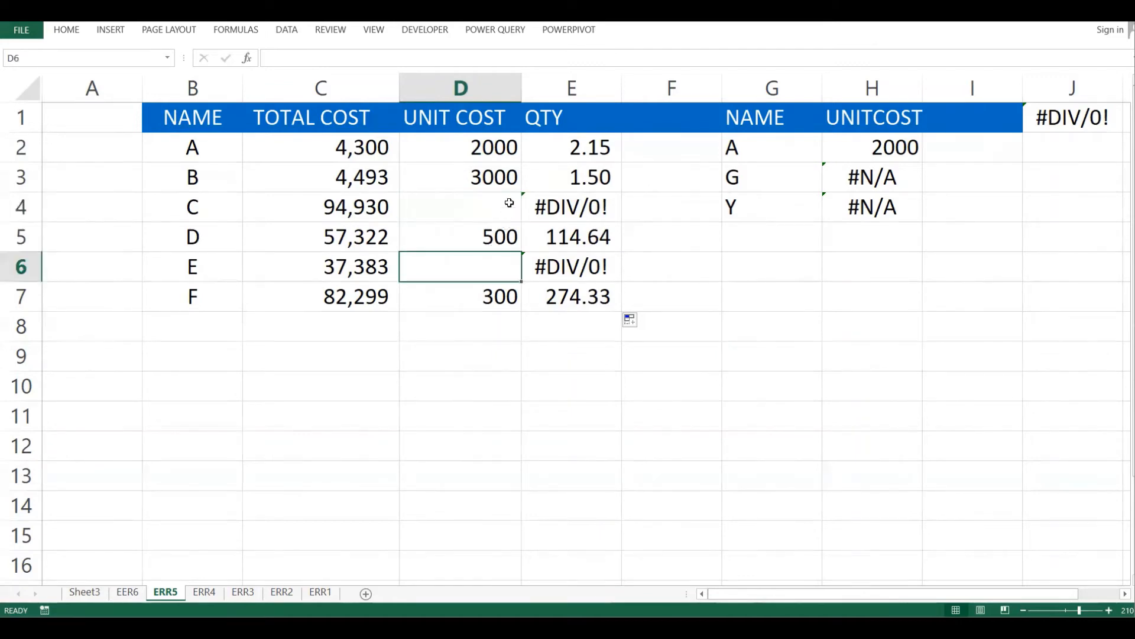
left_click(519, 208)
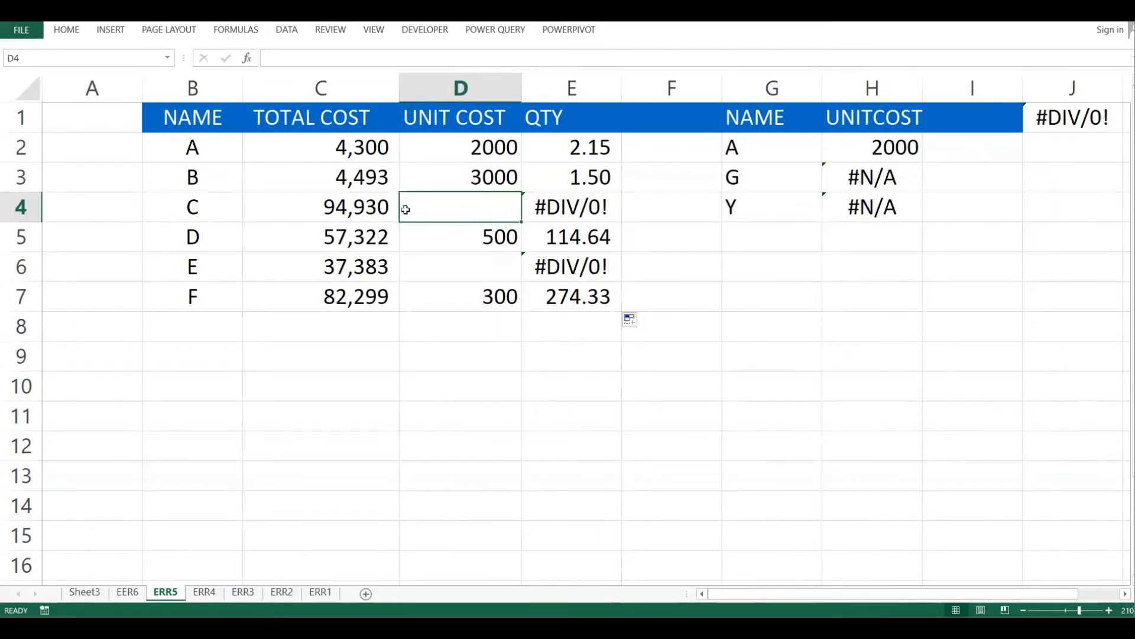
left_click(362, 219)
left_click(486, 207)
left_click(600, 202)
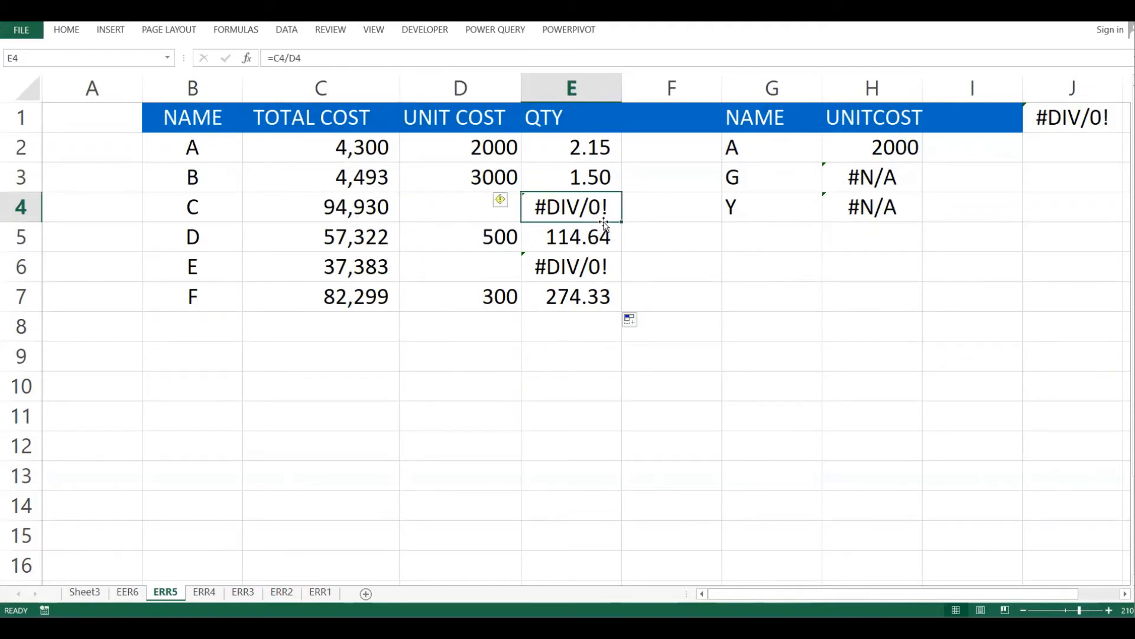
- Inspect the QTY formulas in E6, E7 and E4, along with the unit cost cell D4
left_click(596, 273)
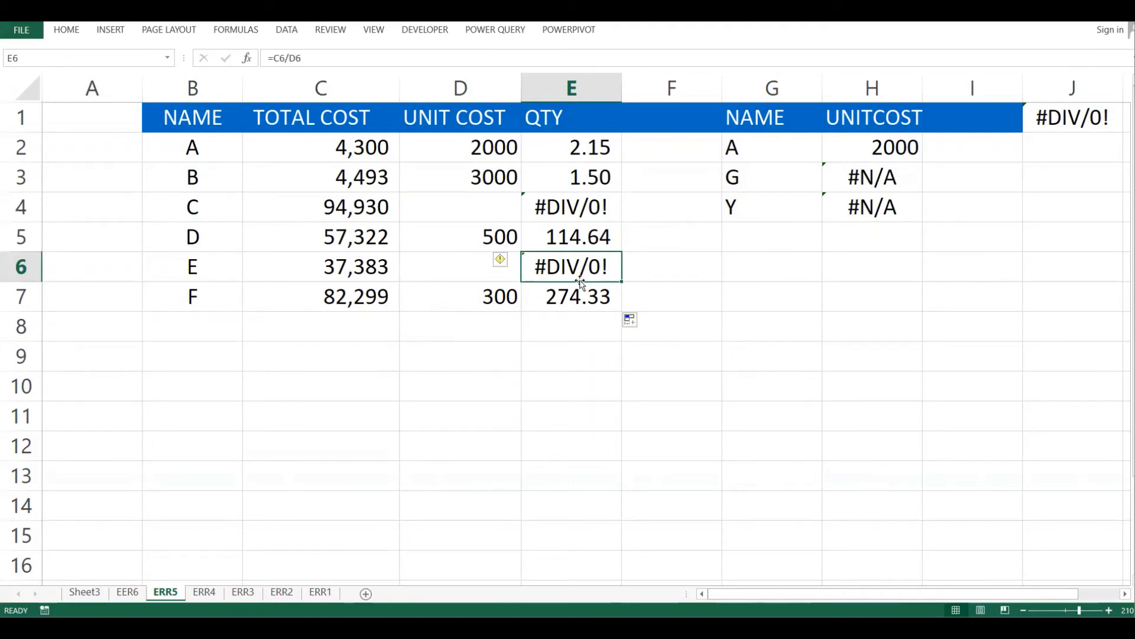
left_click(607, 299)
left_click(603, 220)
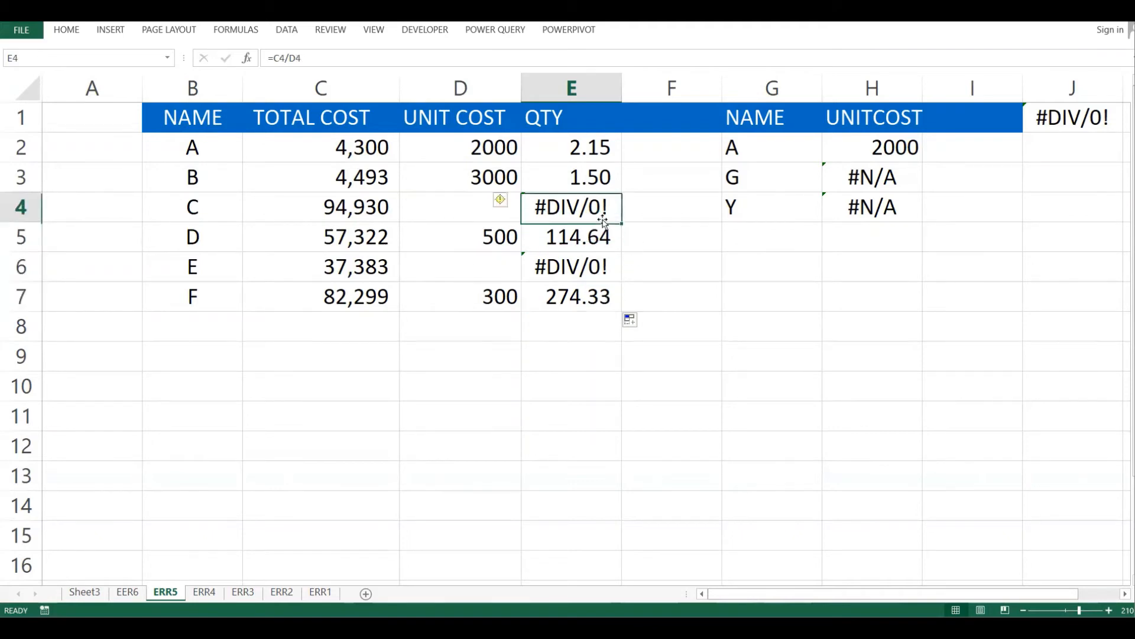
left_click(483, 218)
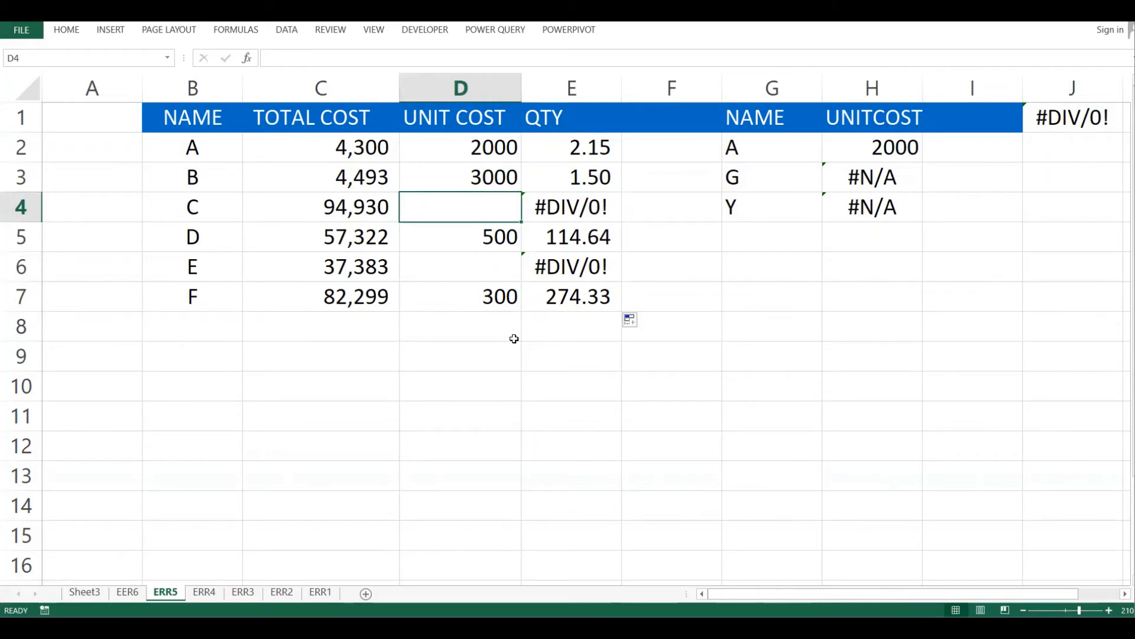
- Clear the QTY formulas that return #DIV/0! in E4 and E6
left_click(573, 209)
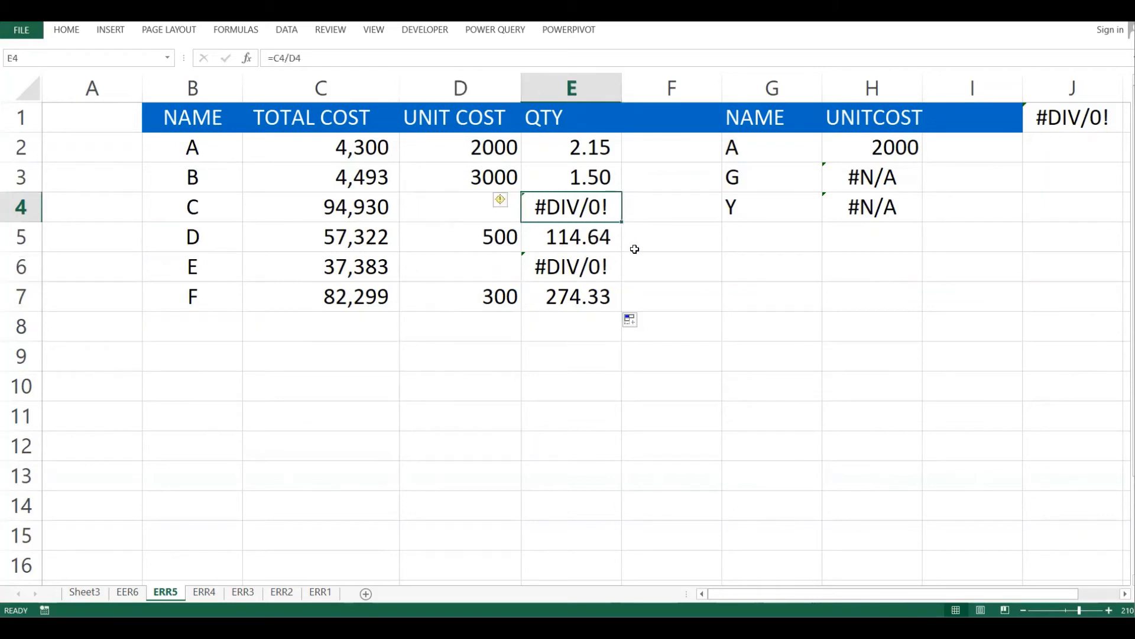
key("Delete")
left_click(571, 266)
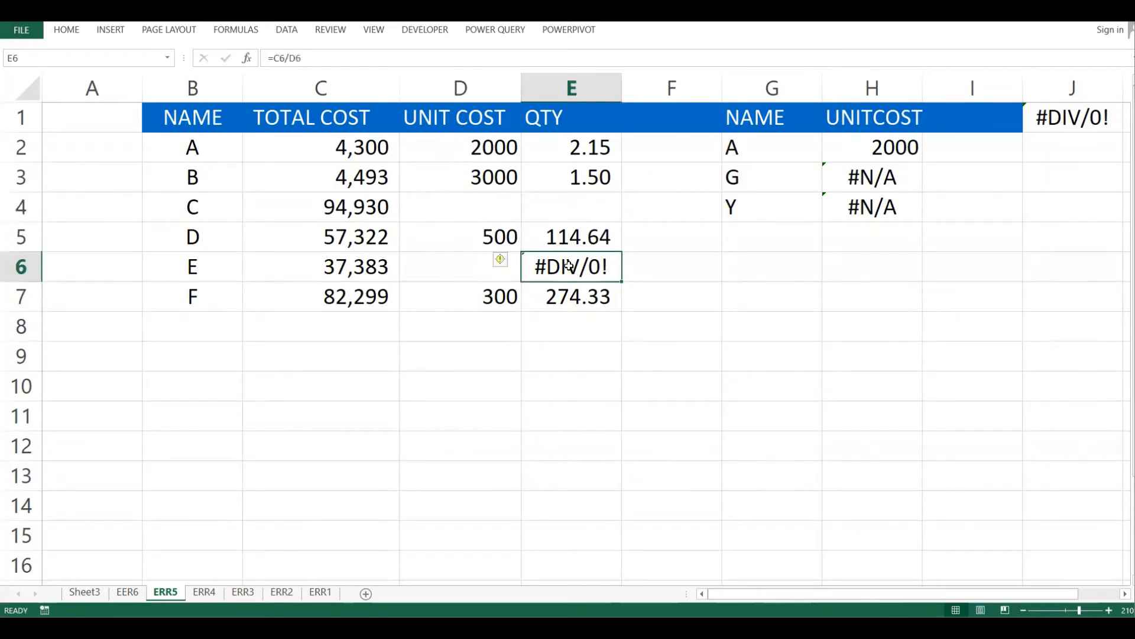
key("Delete")
left_click(594, 213)
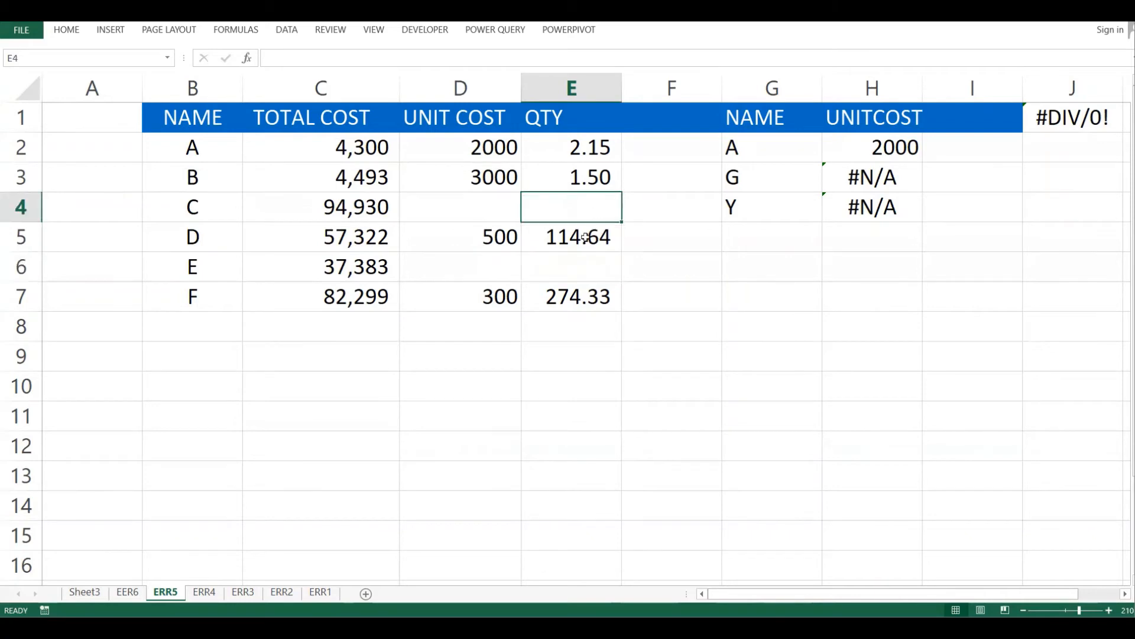
- Enter 300 as the unit cost for name C in D4, and clear that entry again
left_click(482, 213)
type("300")
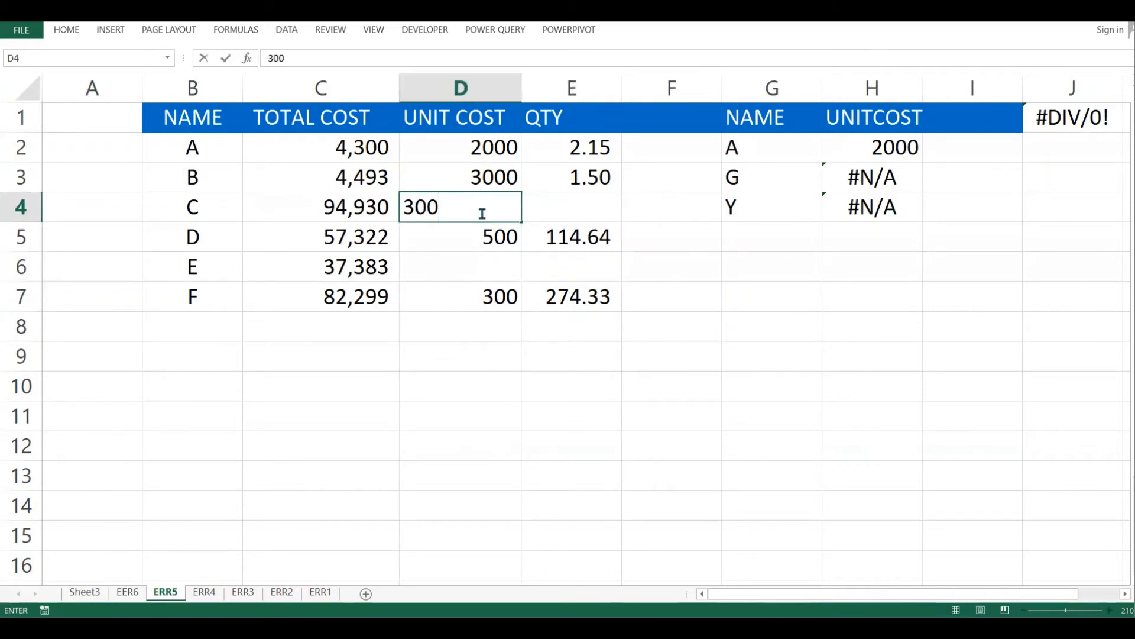
key("Return")
left_click(578, 207)
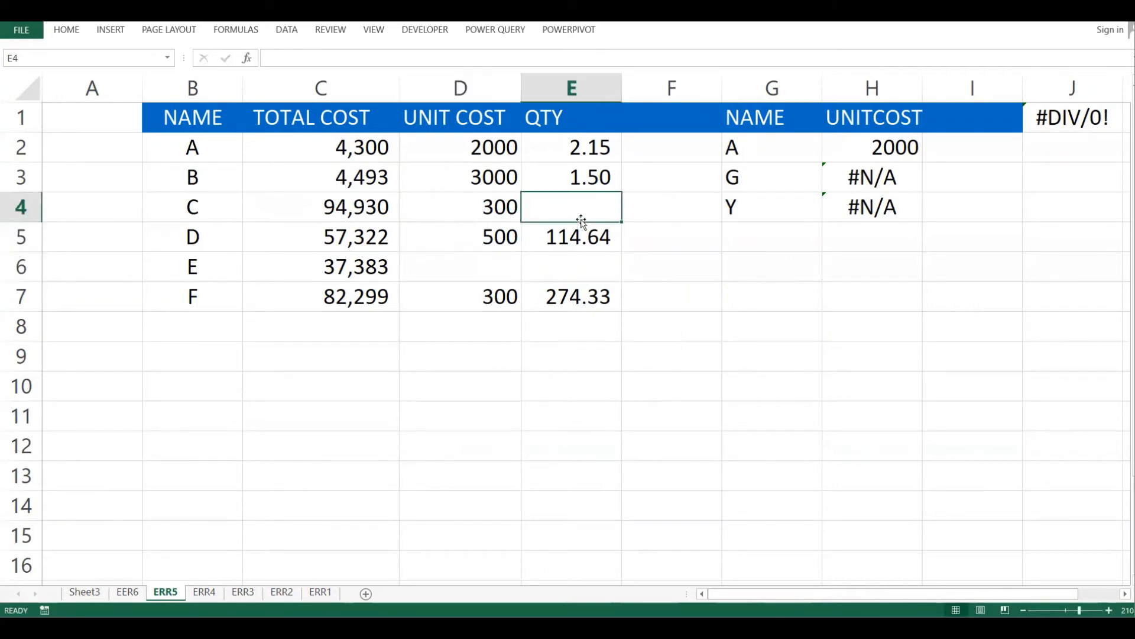
left_click(497, 208)
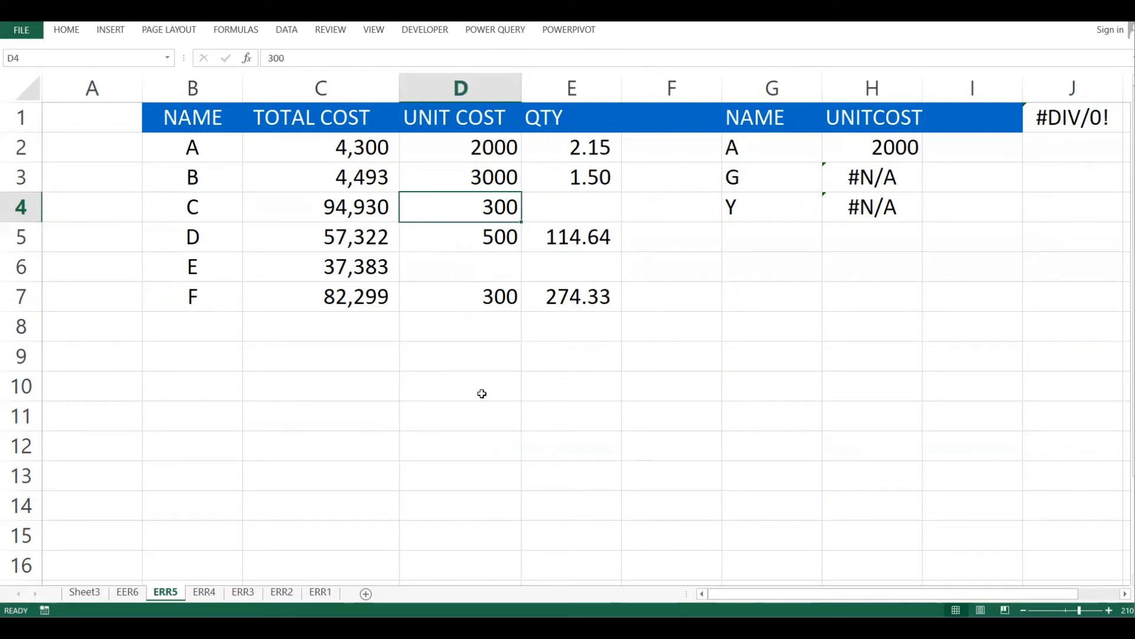
left_click(527, 286)
left_click(488, 210)
key("Delete")
- Refill the QTY division formula from E3 down to E7
left_click(588, 176)
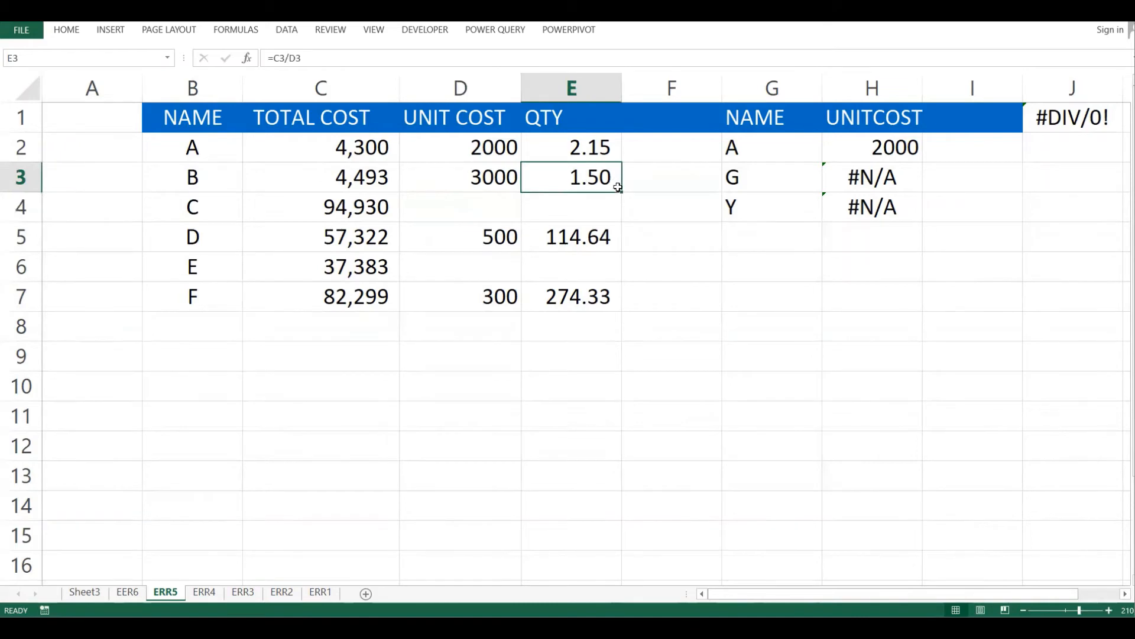
left_click_drag(623, 193, 625, 314)
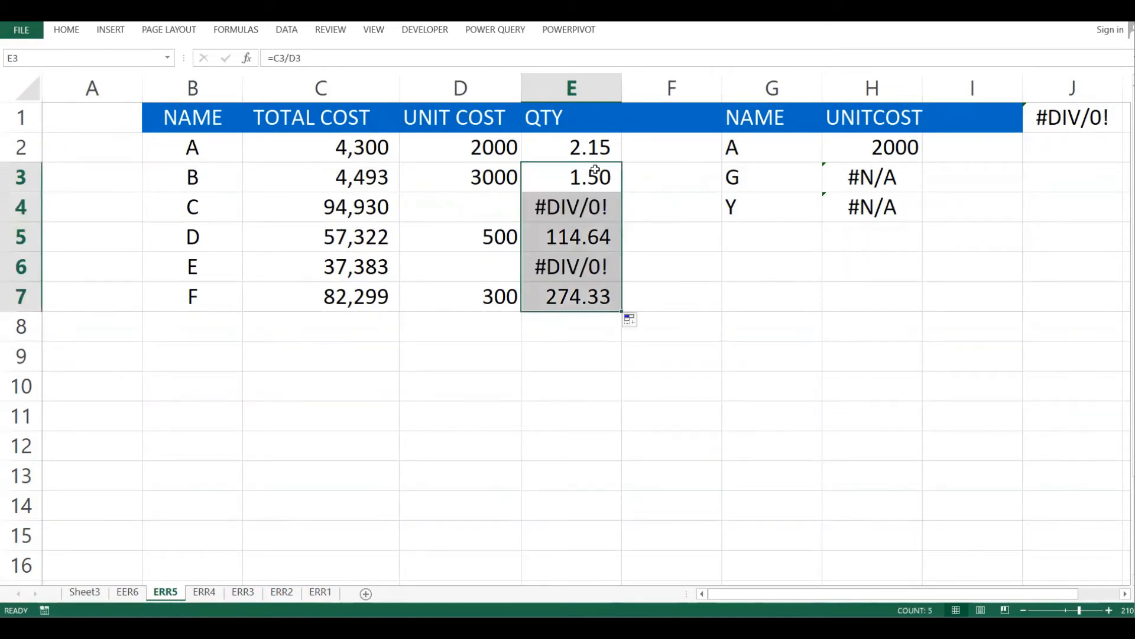
- Wrap the QTY division in E2 with IFERROR so that errors return 0: =IFERROR(C2/D2,0)
left_click(585, 148)
left_click(275, 61)
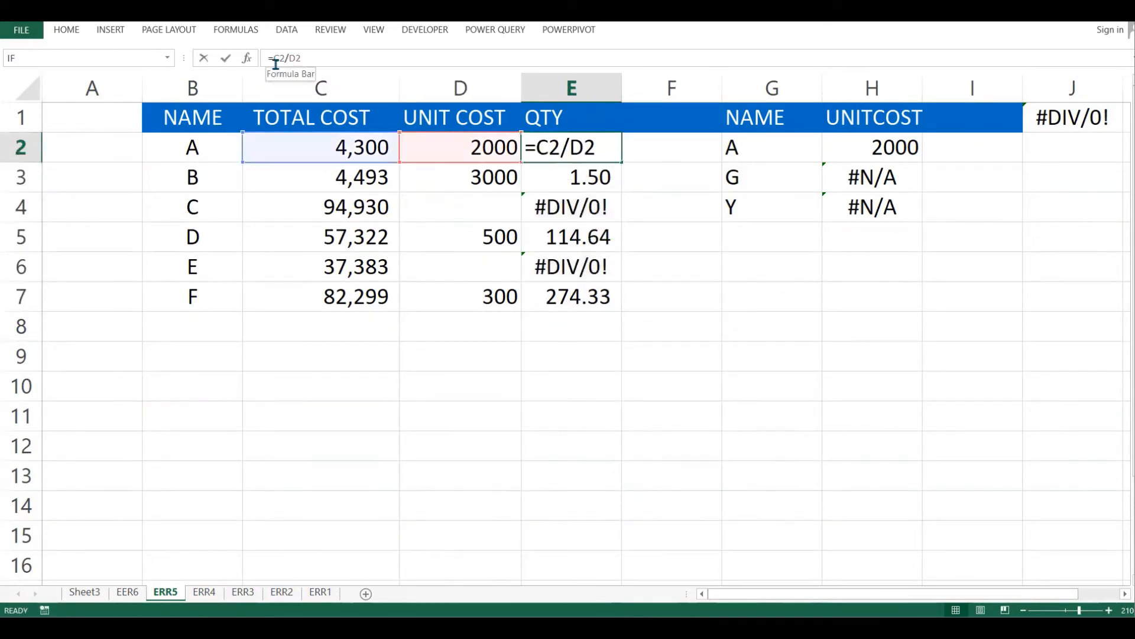
type("iferro")
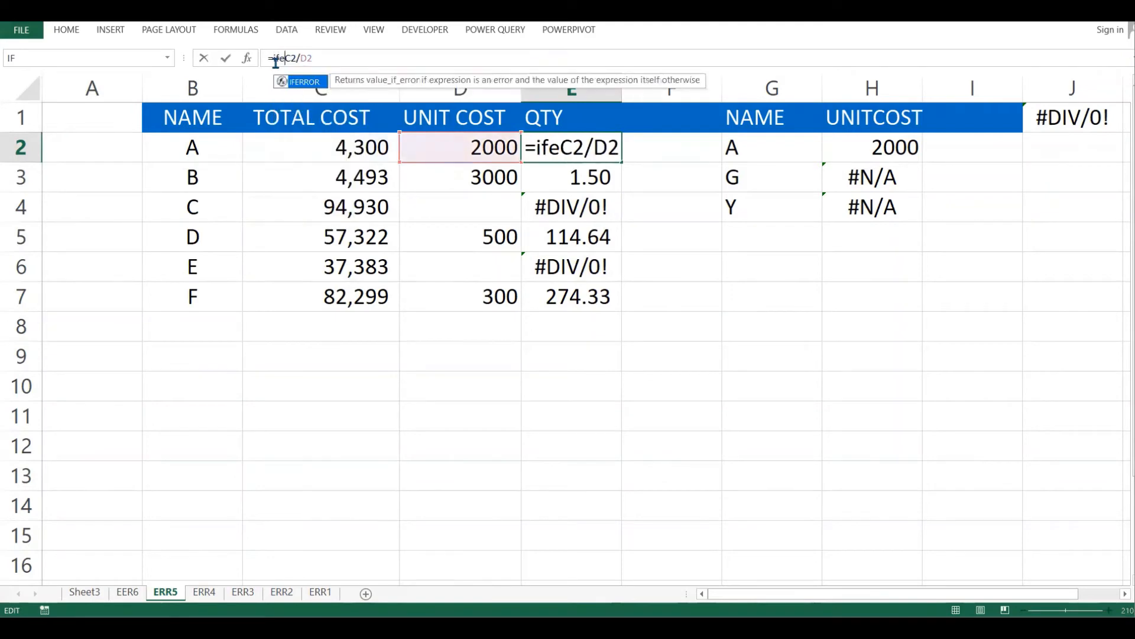
type("r(C2/D2")
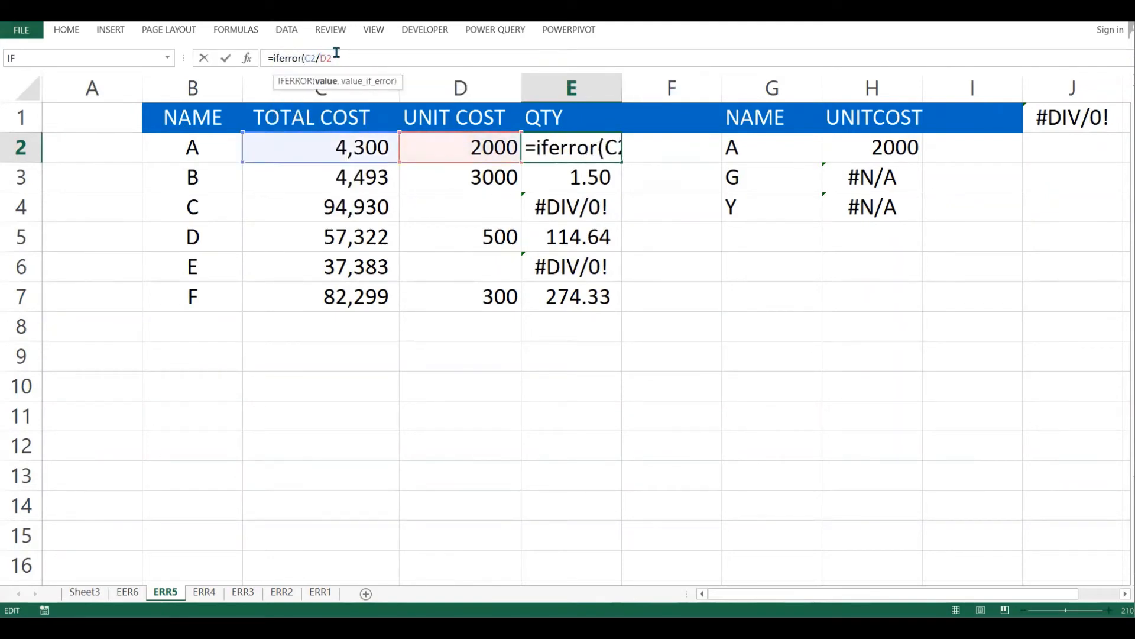
type(",")
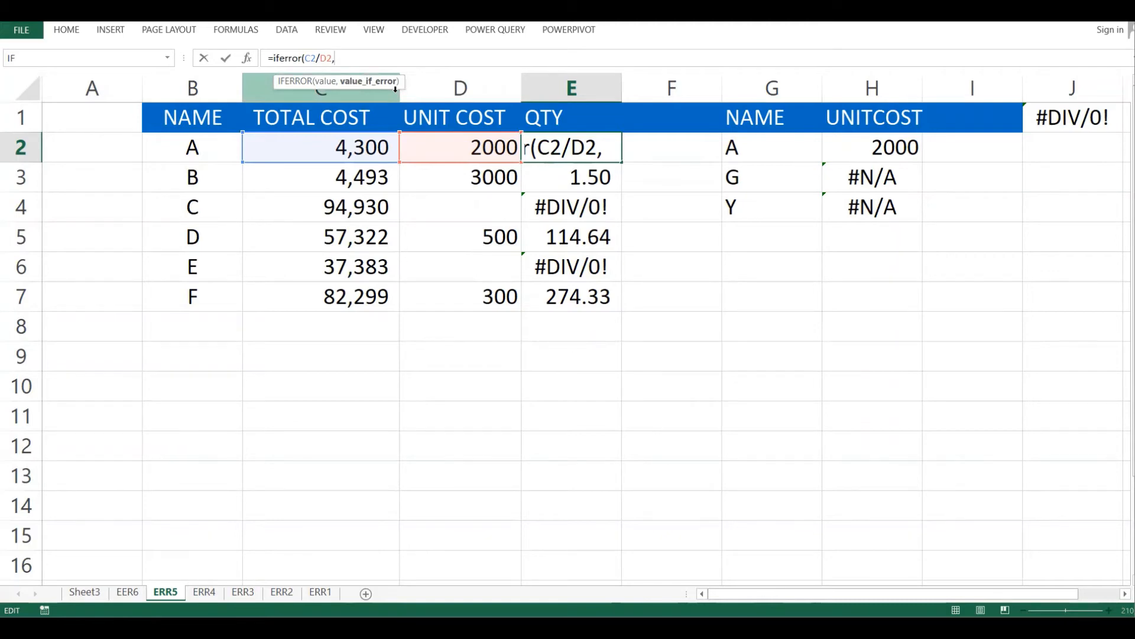
type("\"no d")
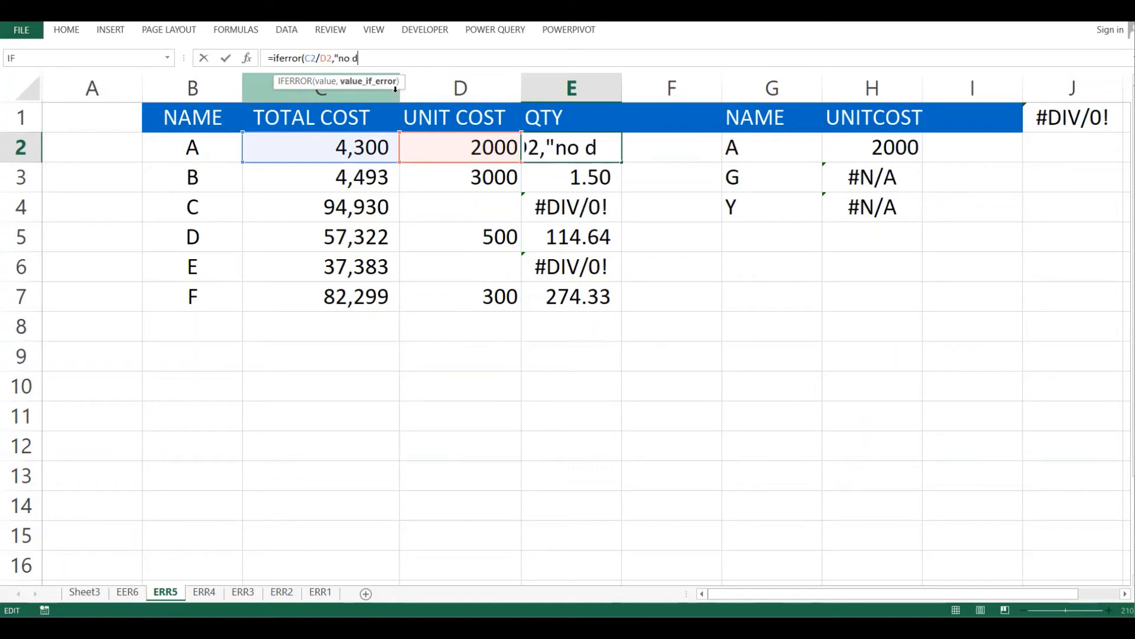
key("BackSpace")
key("BackSpace")
key("BackSpace")
key("BackSpace")
key("BackSpace")
key("BackSpace")
type("0)")
key("Return")
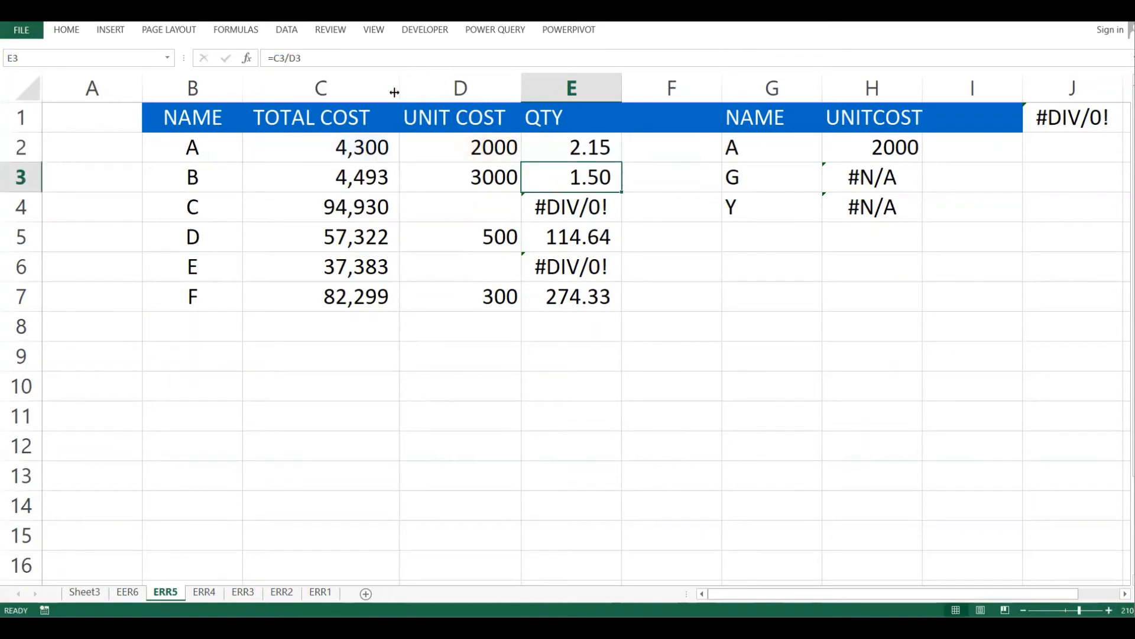
- Fill the IFERROR formula from E2 down to E7
left_click(617, 156)
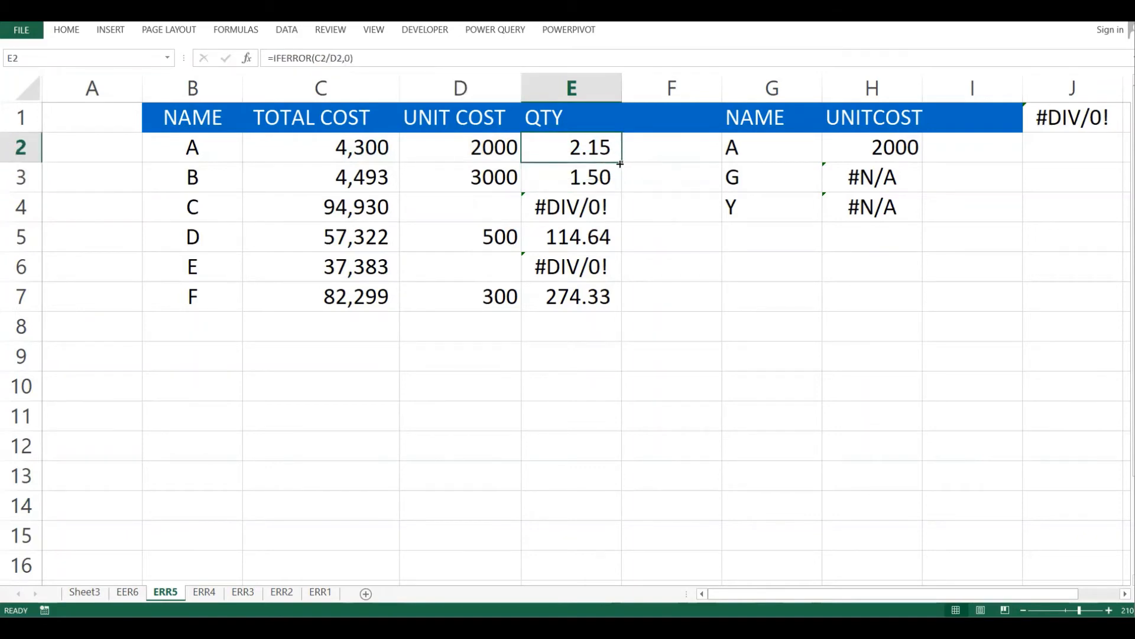
left_click_drag(620, 163, 609, 304)
left_click(666, 285)
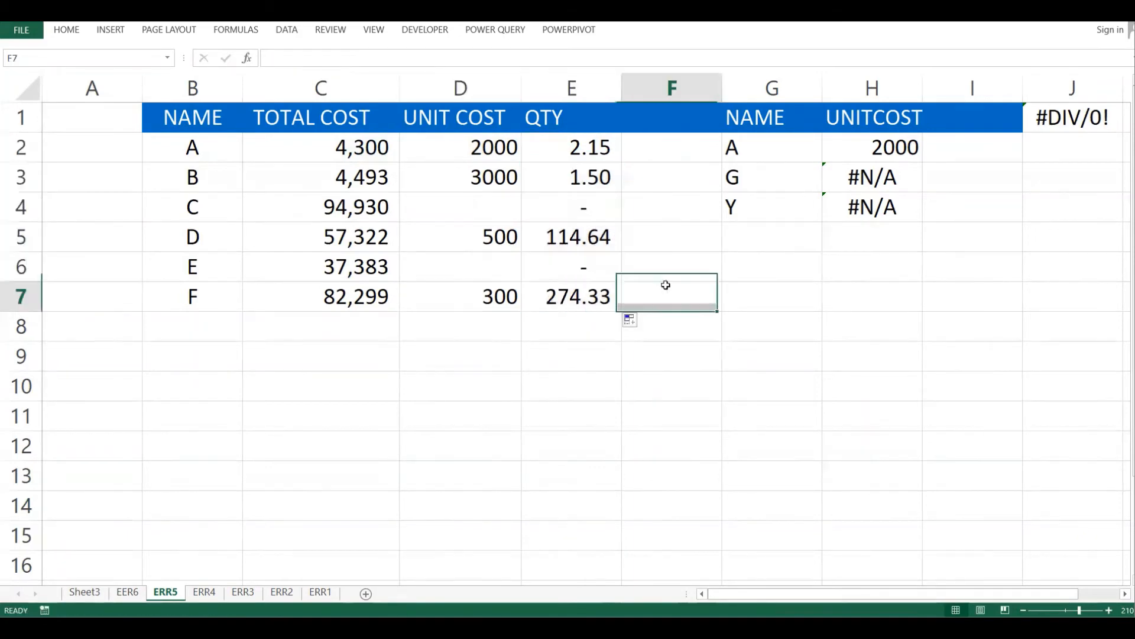
- Review the IFERROR results in E4 and E6, comparing E4 with the unit cost cell D4
left_click(582, 176)
left_click(573, 220)
key("Left")
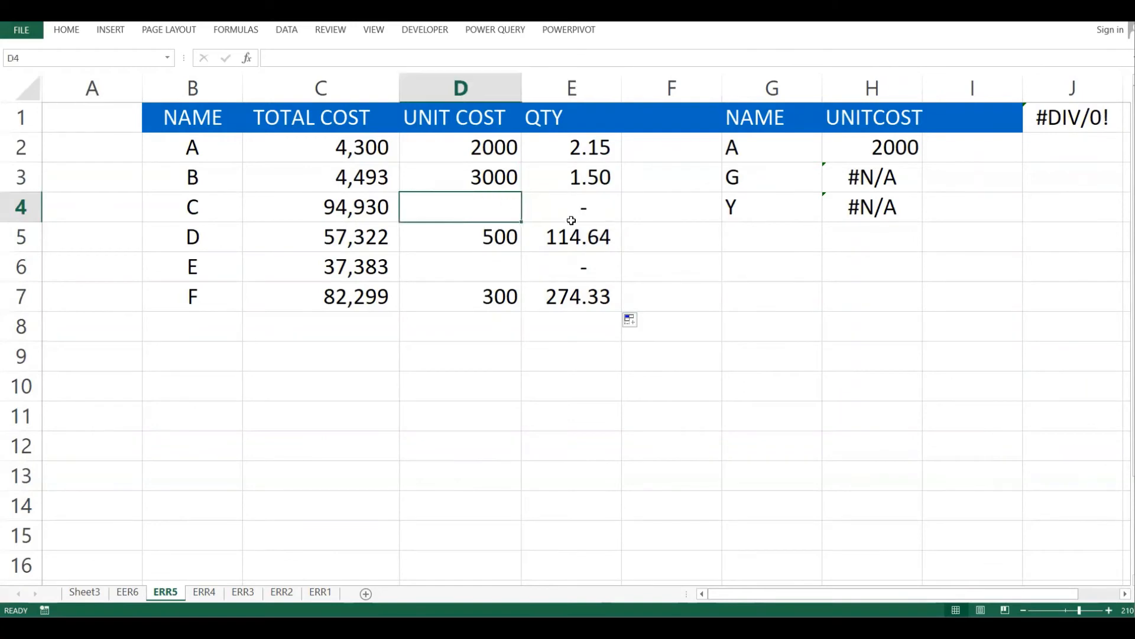
key("Right")
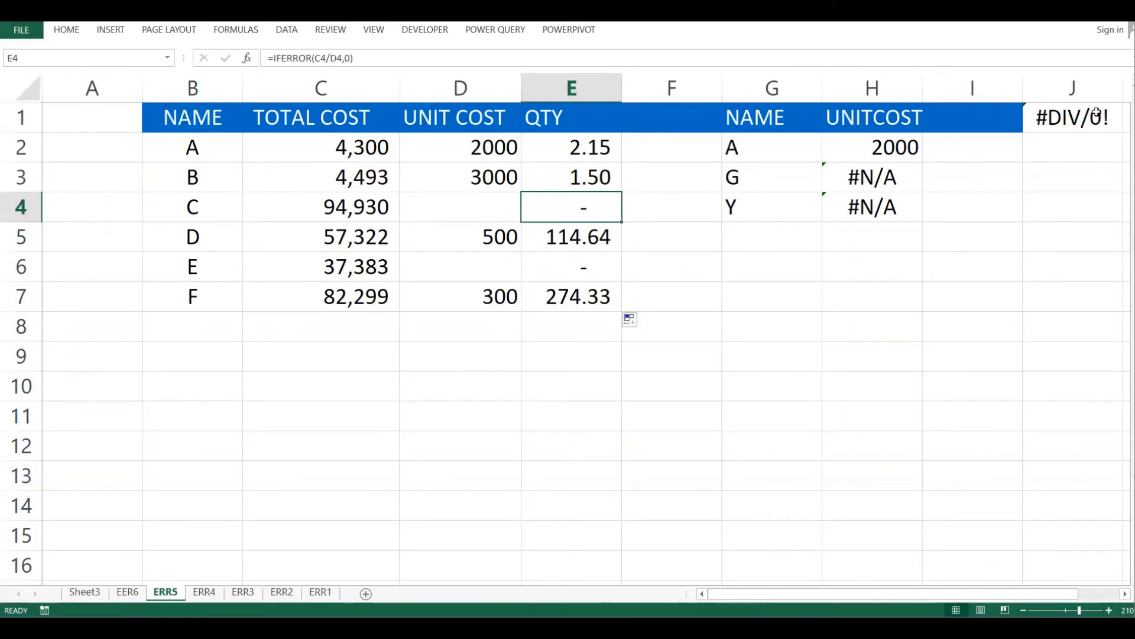
left_click(573, 270)
key("Up")
key("Up")
key("Down")
key("Down")
left_click(704, 249)
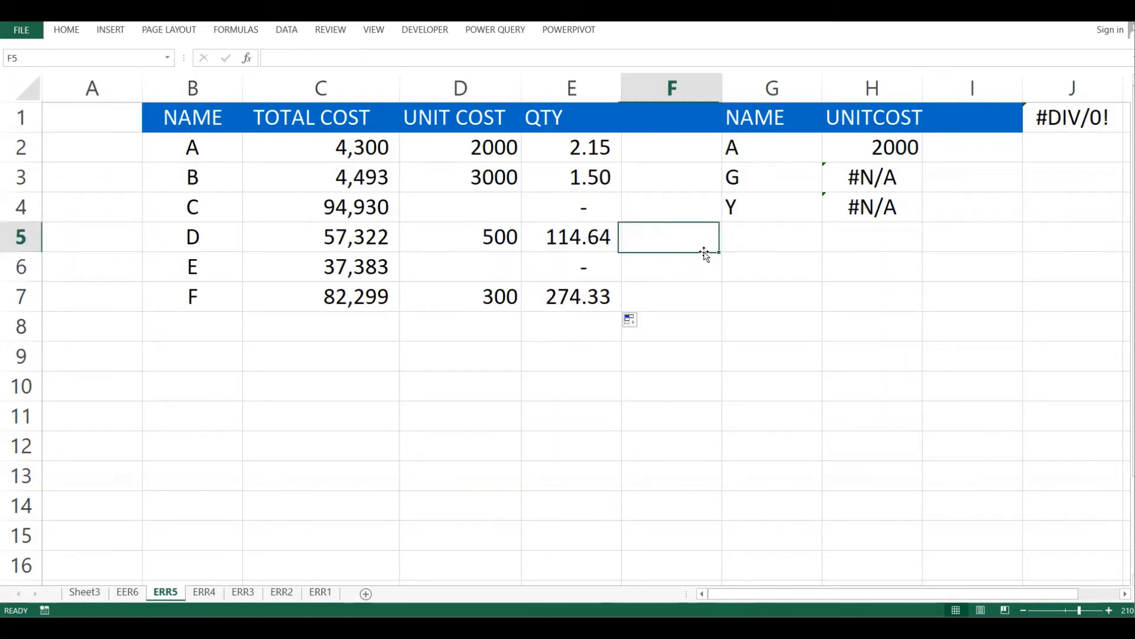
left_click(597, 267)
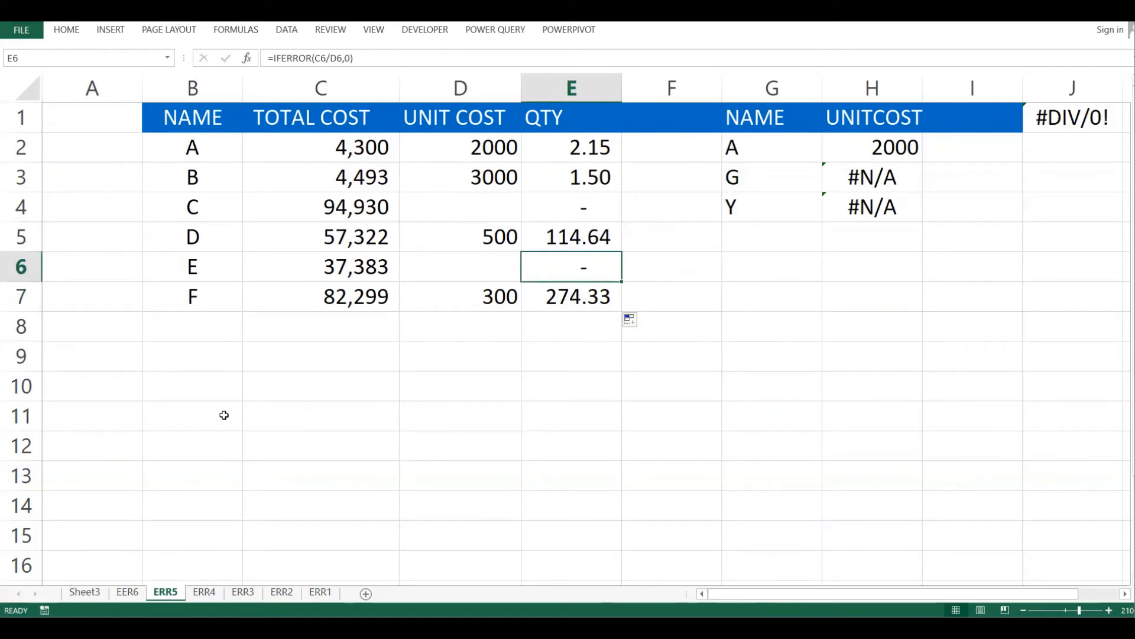
- Open the ERR4 sheet and examine the total cost formulas in E3 and E2
left_click(204, 592)
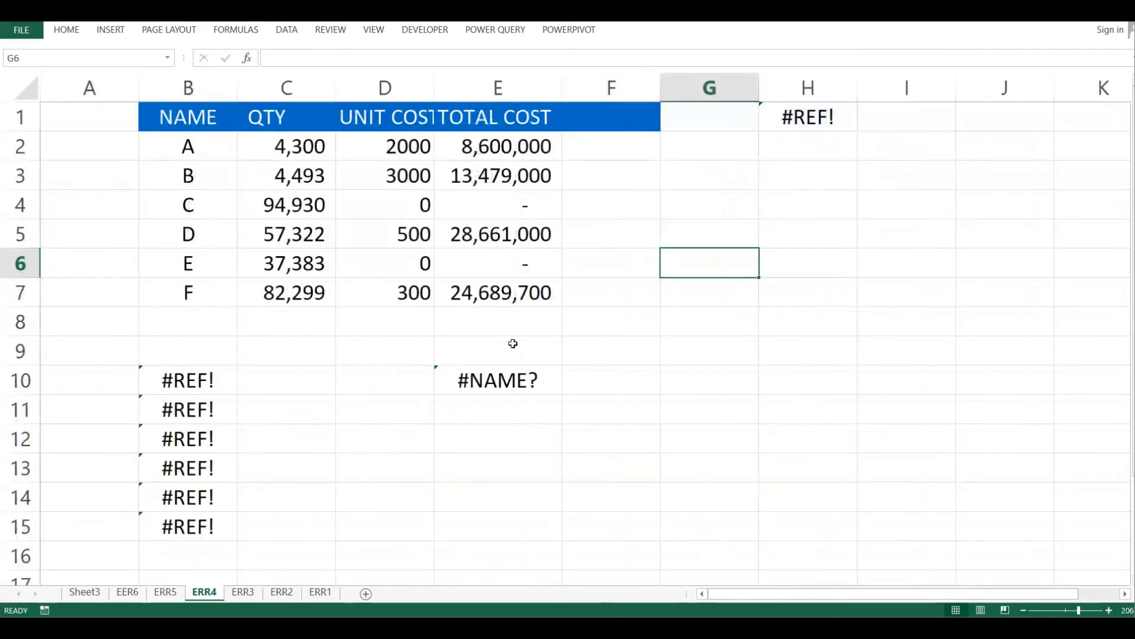
left_click(566, 304)
left_click(565, 327)
left_click(446, 356)
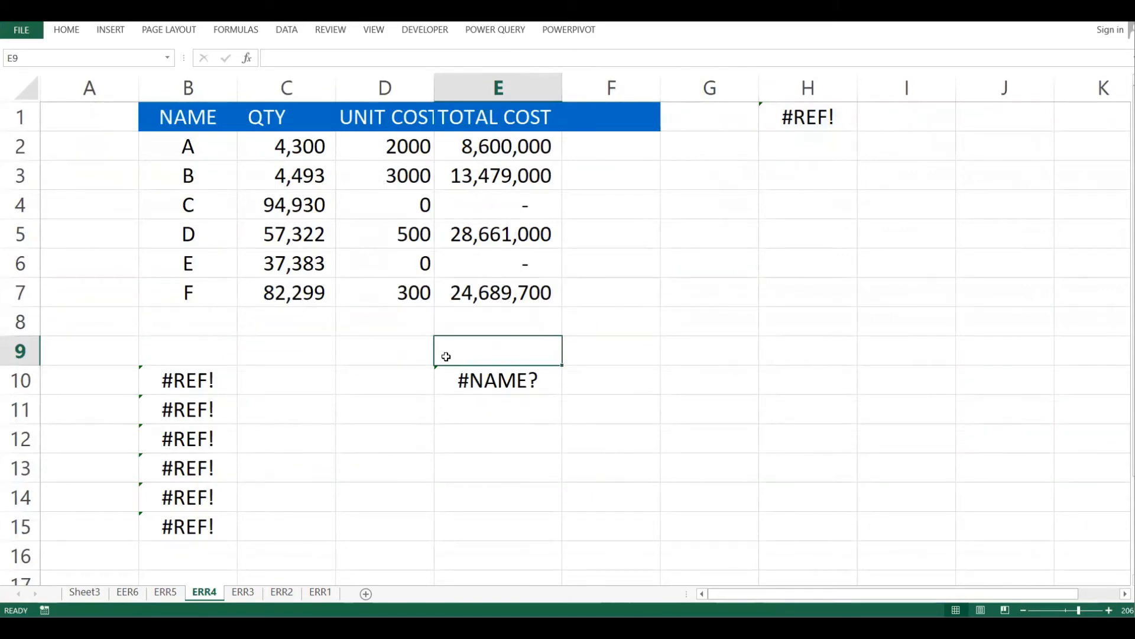
left_click(467, 164)
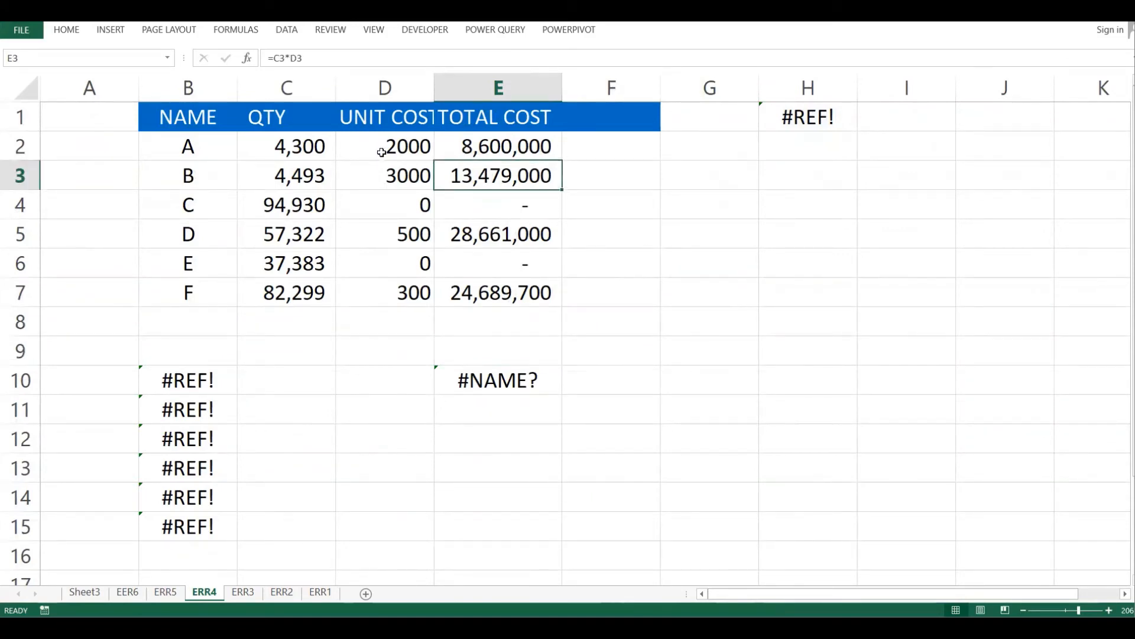
left_click(495, 143)
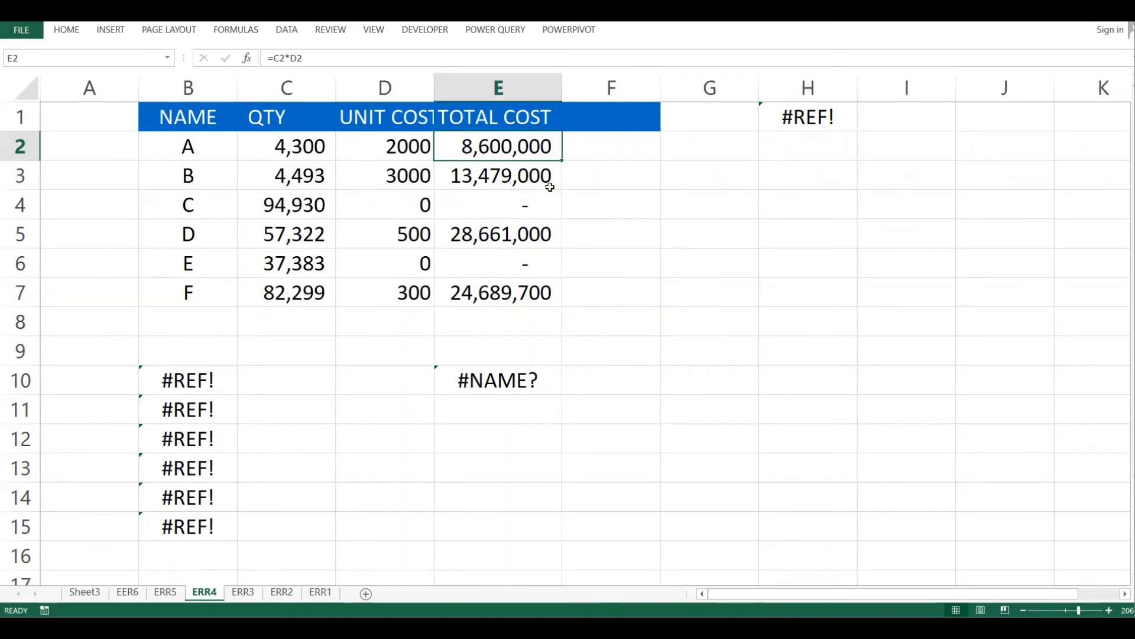
- Compare the total cost formula in E2 with its QTY in C2 and unit cost in D2
left_click(520, 234)
left_click(524, 150)
left_click(308, 150)
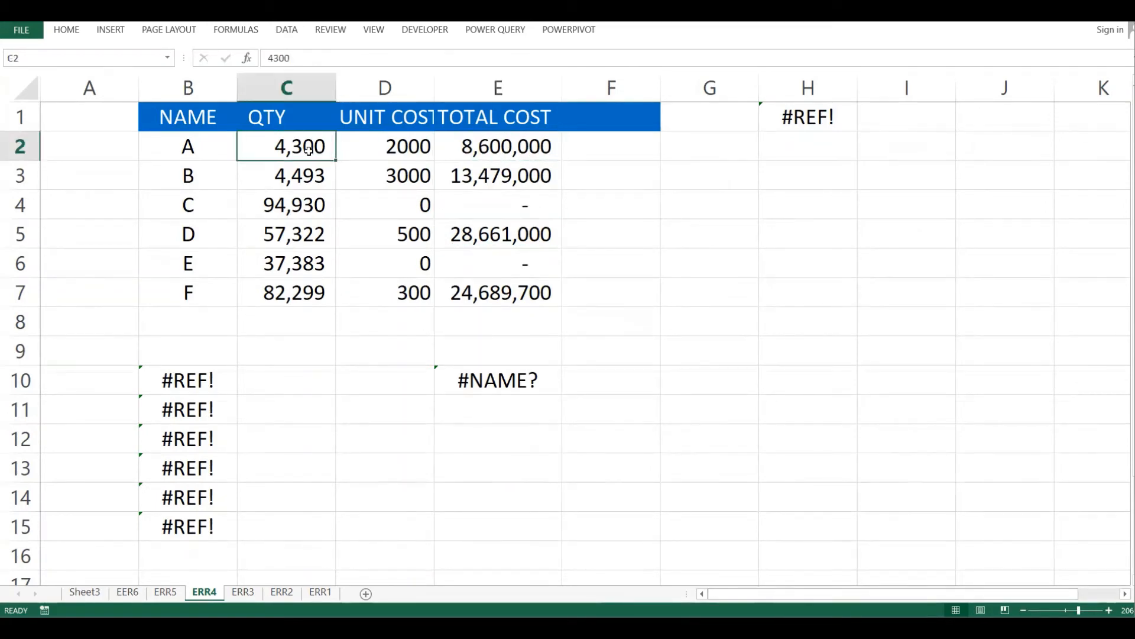
left_click(500, 153)
left_click(312, 154)
left_click(395, 148)
key("Right")
left_click_drag(291, 166, 390, 151)
left_click(360, 148)
- Fill the total cost formula from E2 down to E7 and check the formulas in E2 and E4
left_click(550, 153)
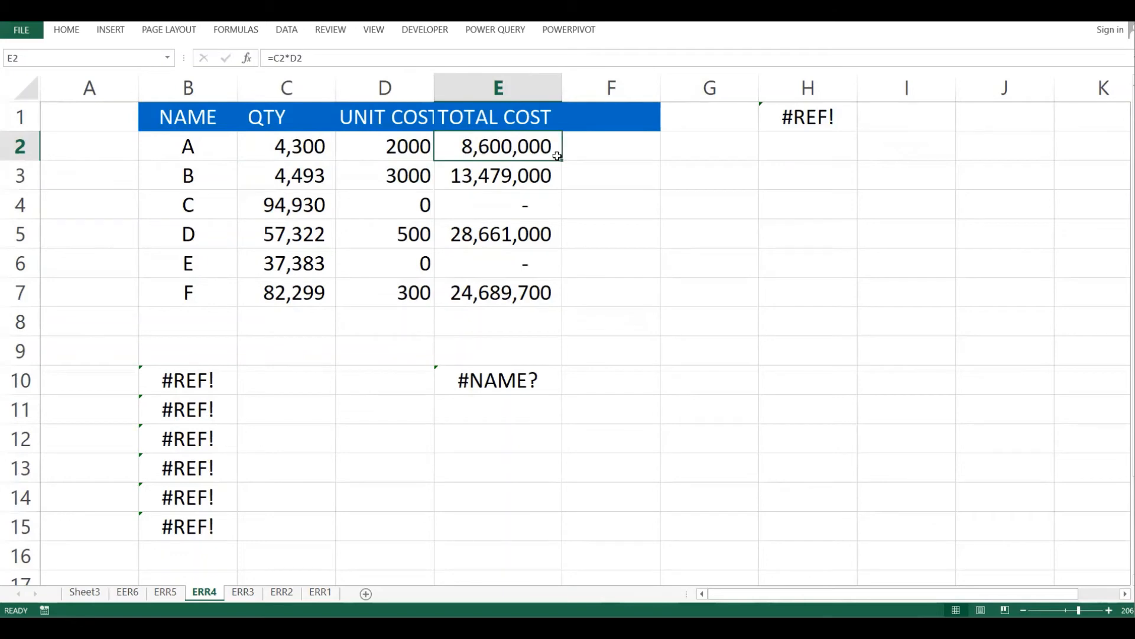
left_click_drag(563, 164, 553, 300)
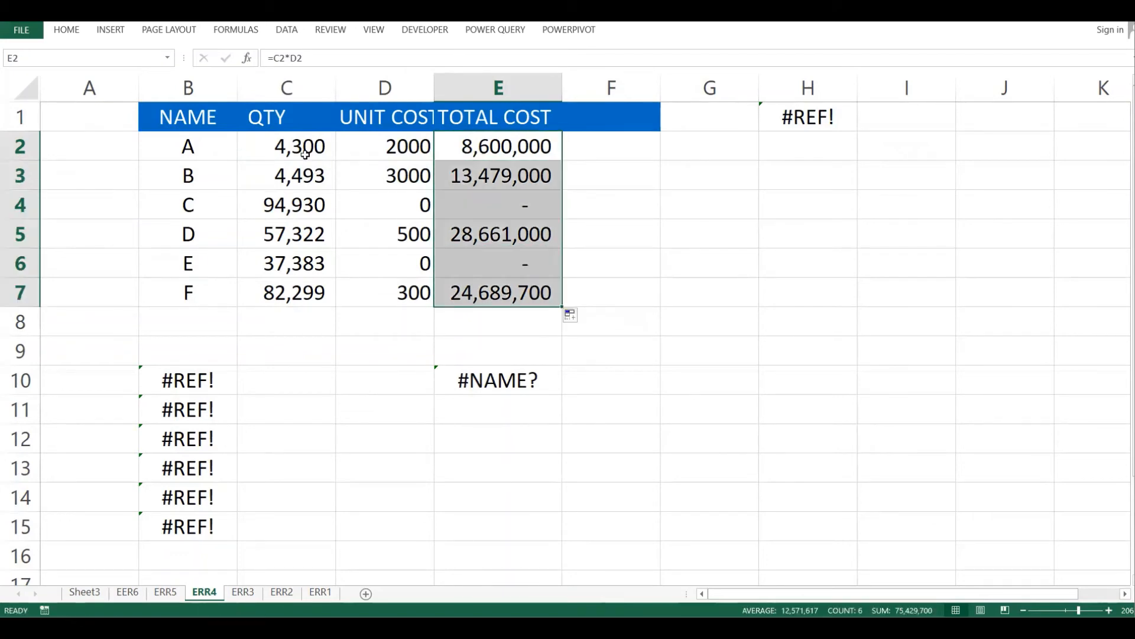
left_click(304, 152)
left_click(405, 149)
left_click(512, 155)
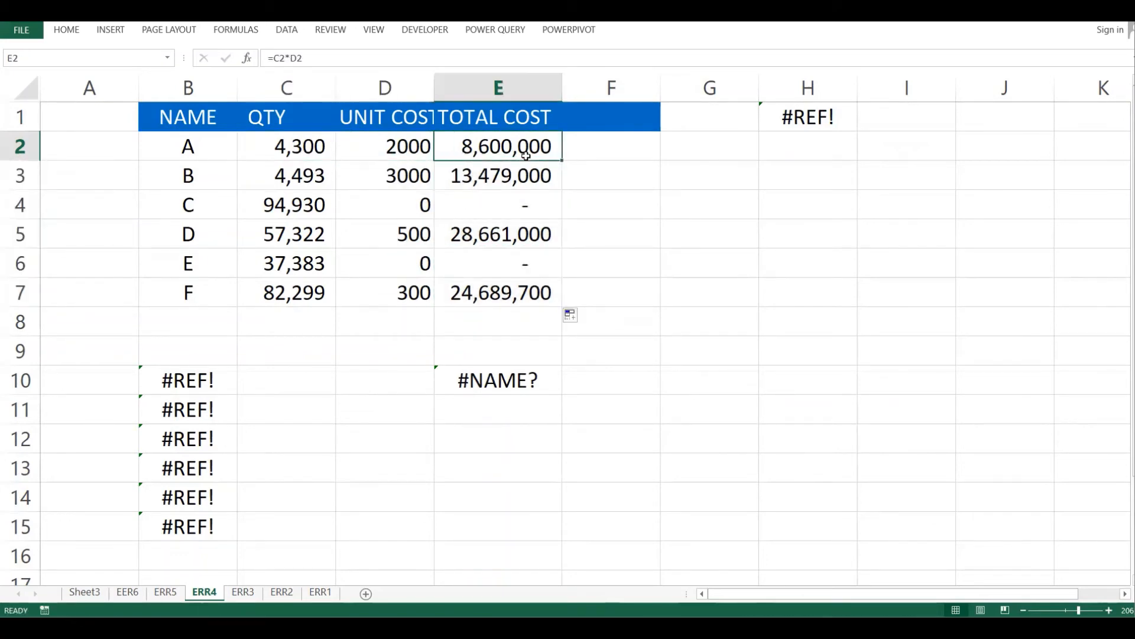
left_click(523, 207)
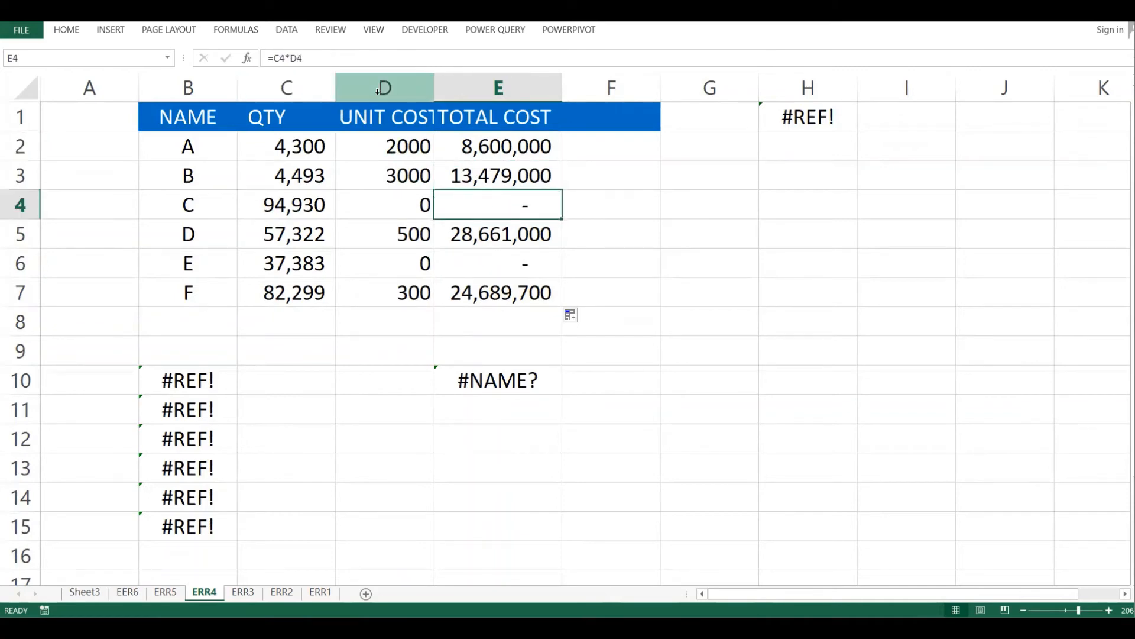
- Clear the #REF! formulas from cells B10 to B15 below the table
left_click(304, 88)
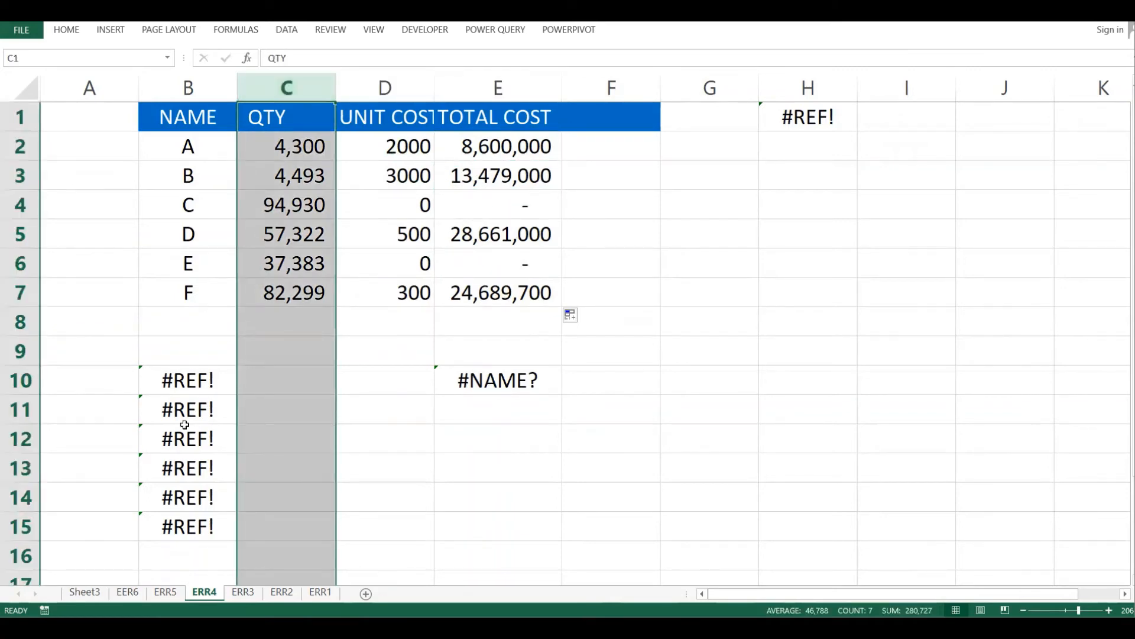
left_click(185, 395)
left_click_drag(177, 378, 164, 528)
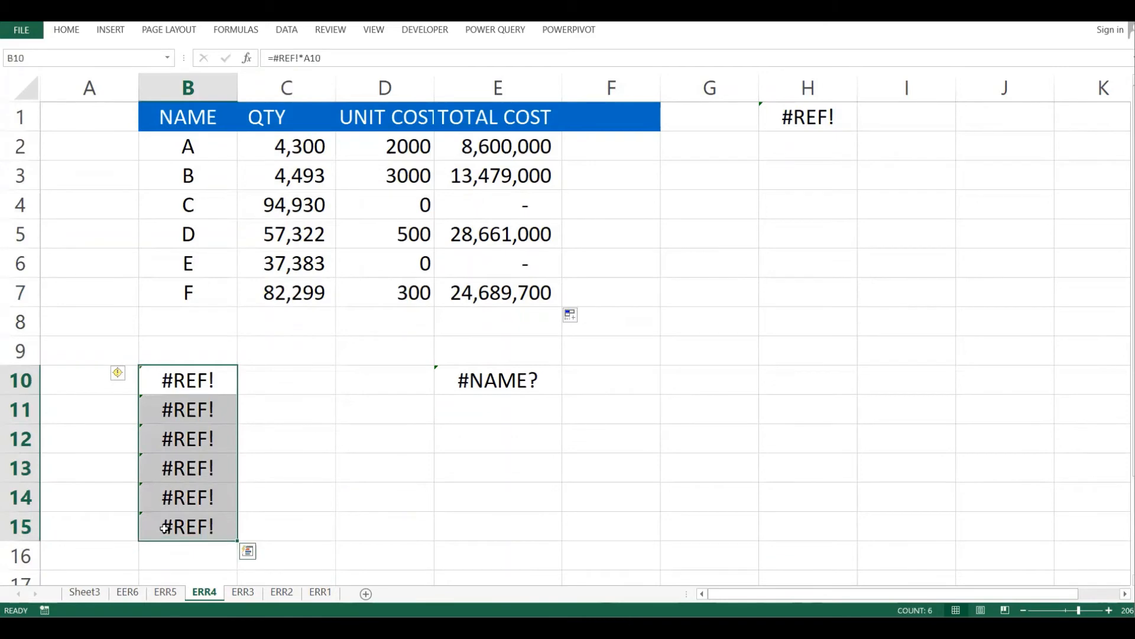
key("Delete")
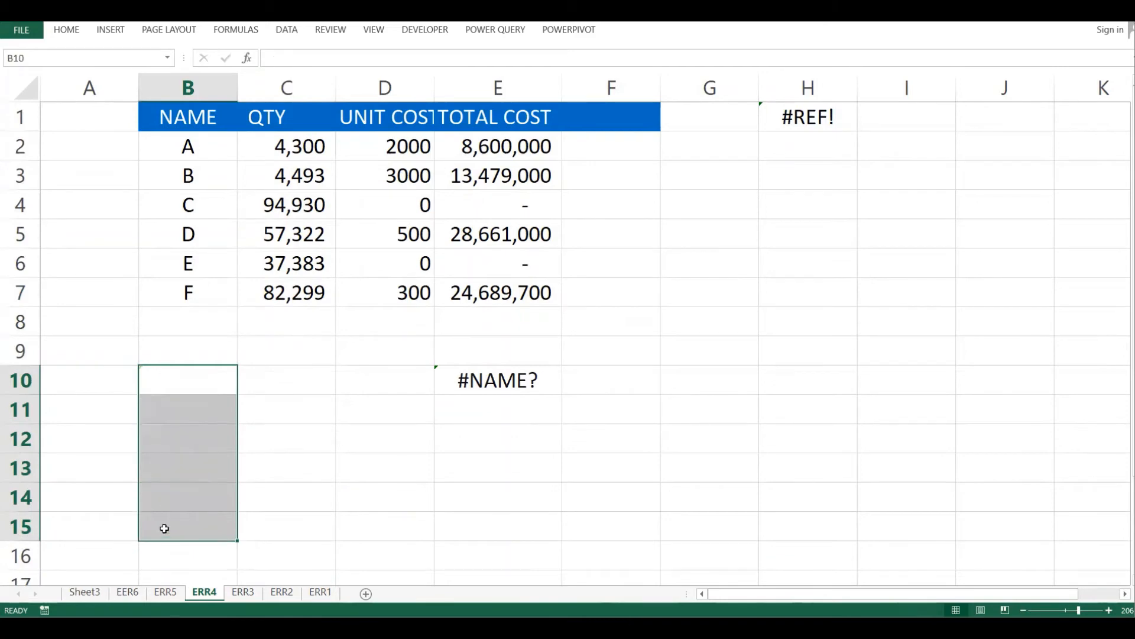
- Delete the whole QTY column from the table
left_click(297, 79)
right_click(296, 78)
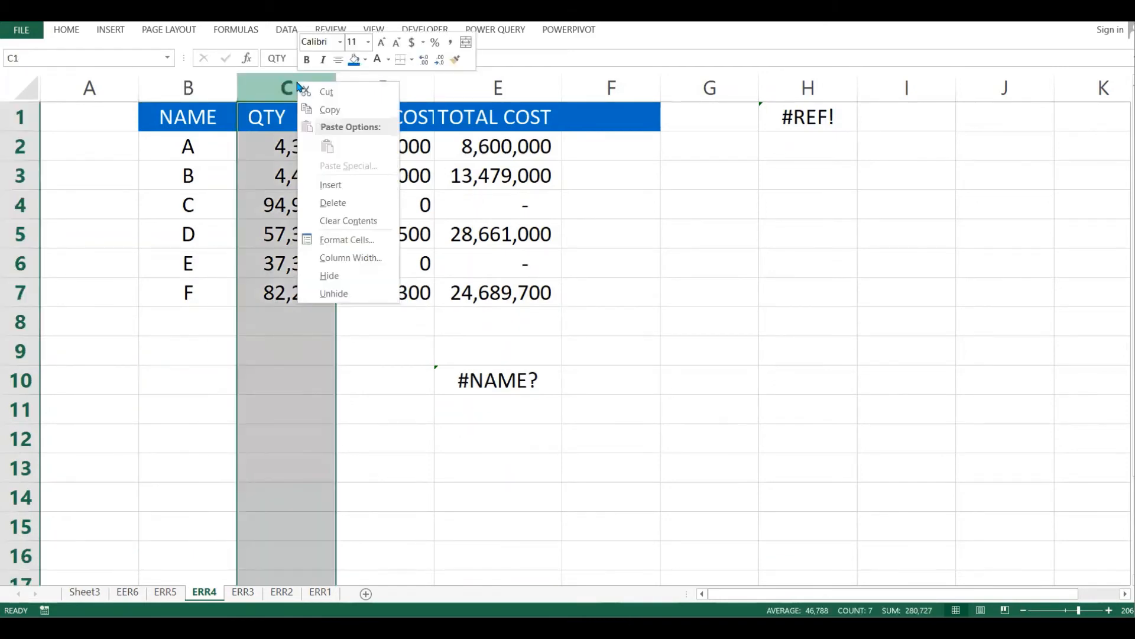
left_click(349, 200)
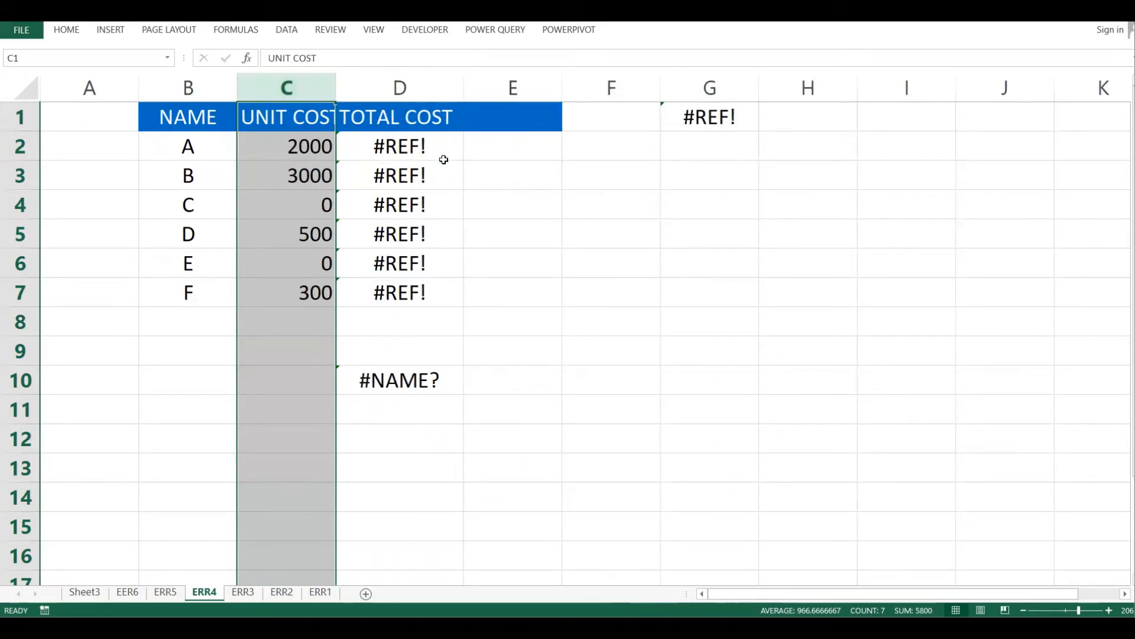
- Examine the #REF! formulas in total cost cells D2 to D7
left_click_drag(427, 147, 450, 290)
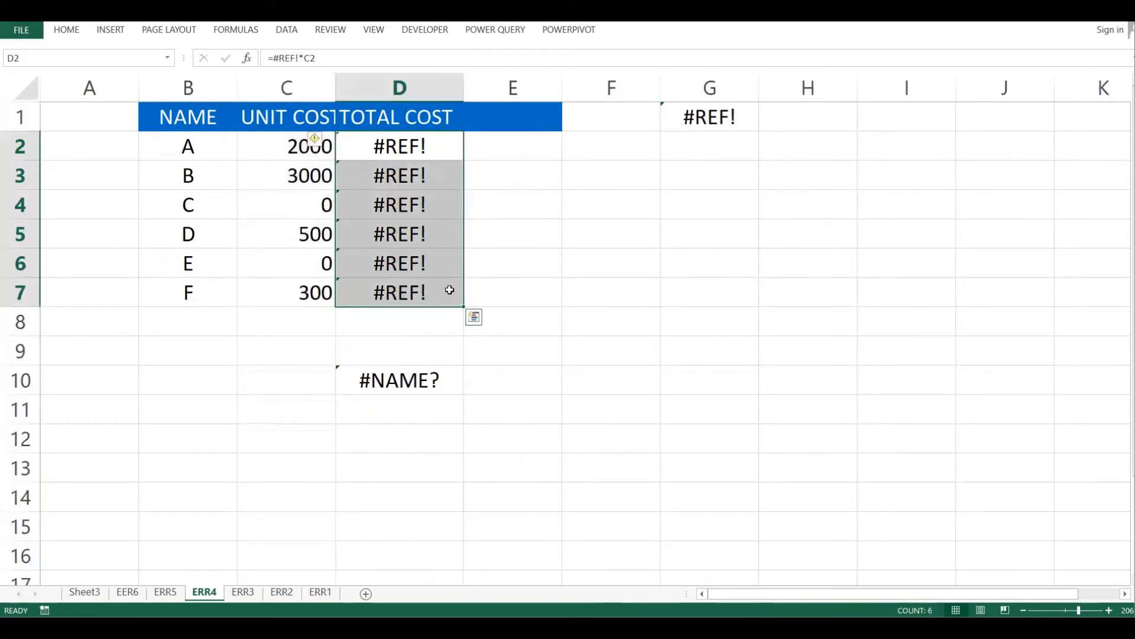
left_click(422, 145)
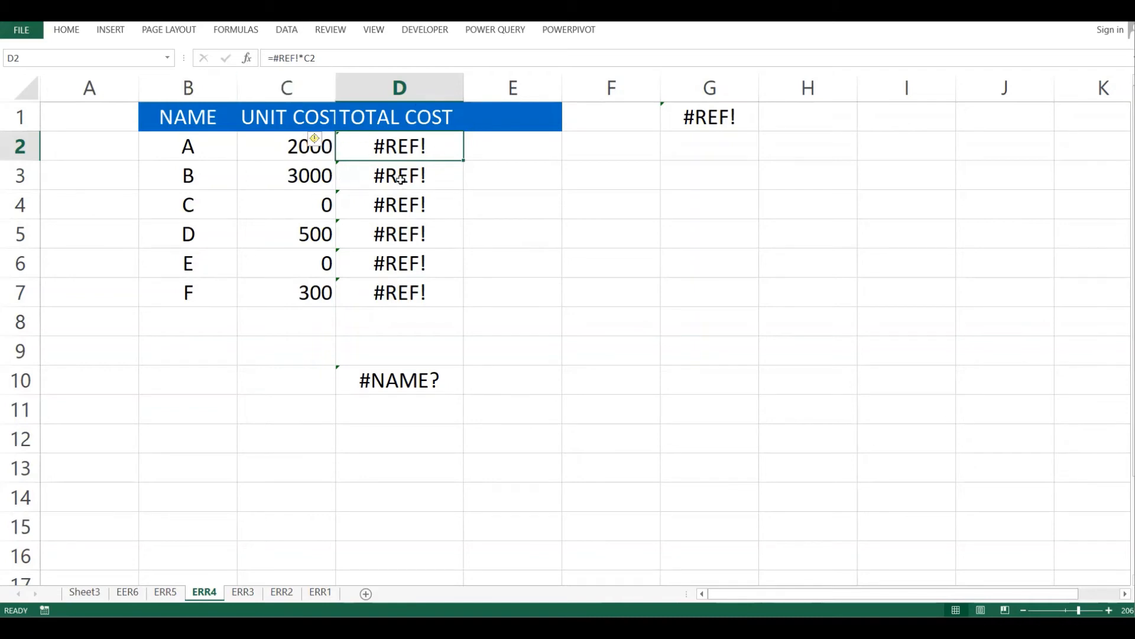
left_click(385, 237)
left_click_drag(402, 151, 400, 291)
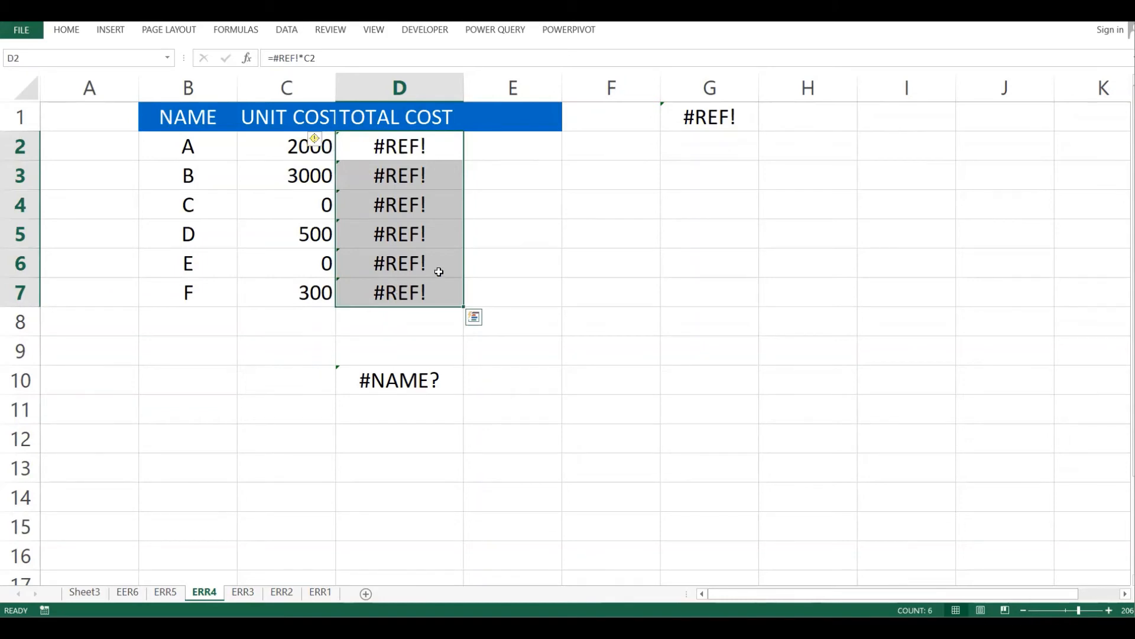
left_click(417, 219)
left_click(417, 173)
left_click(482, 206)
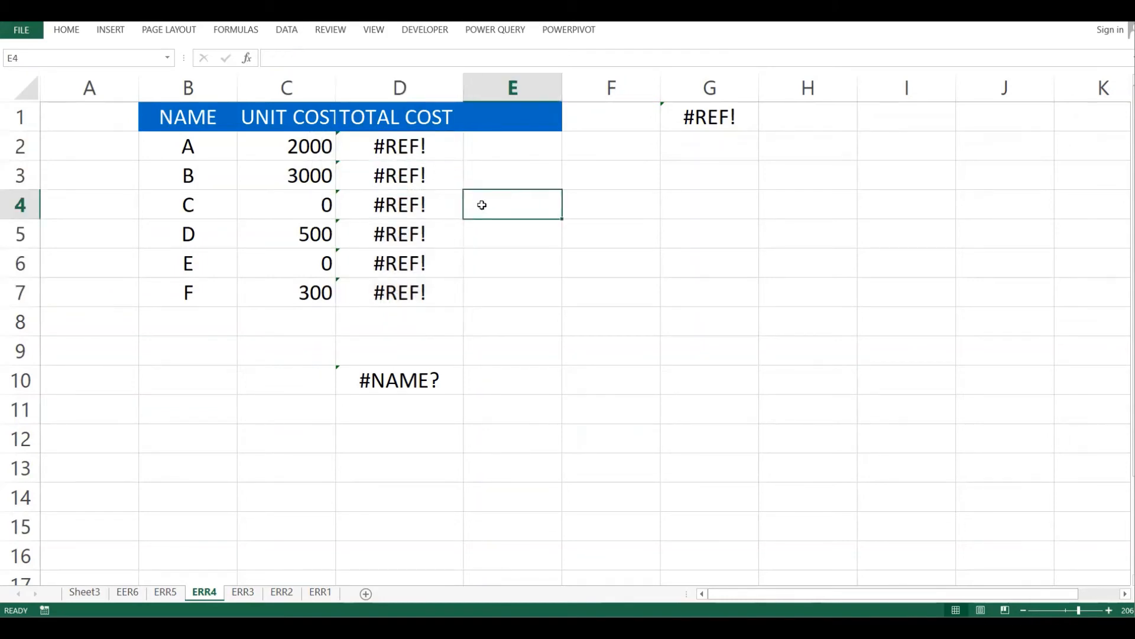
left_click(421, 146)
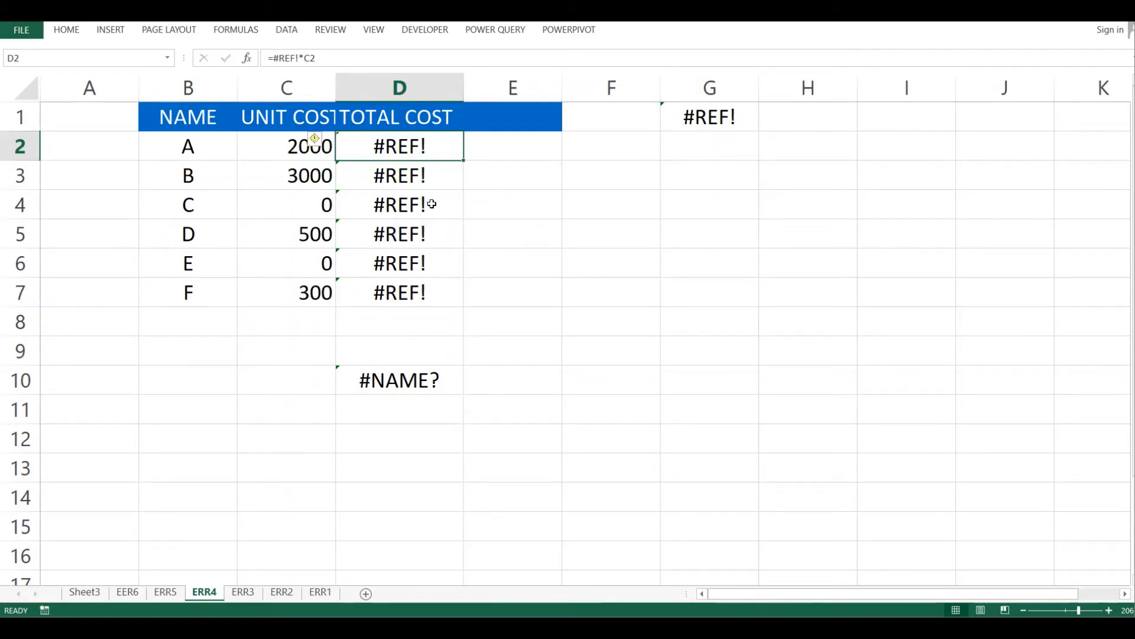
- Undo the QTY column deletion and check the total cost formulas in E3 to E6
key("ctrl+z")
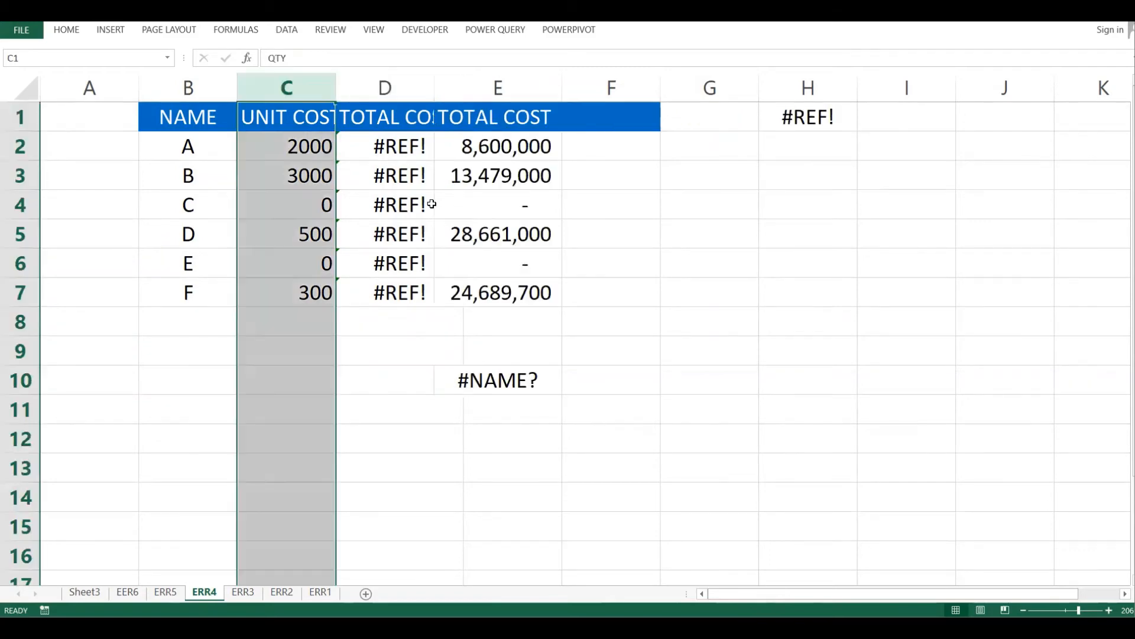
left_click(515, 236)
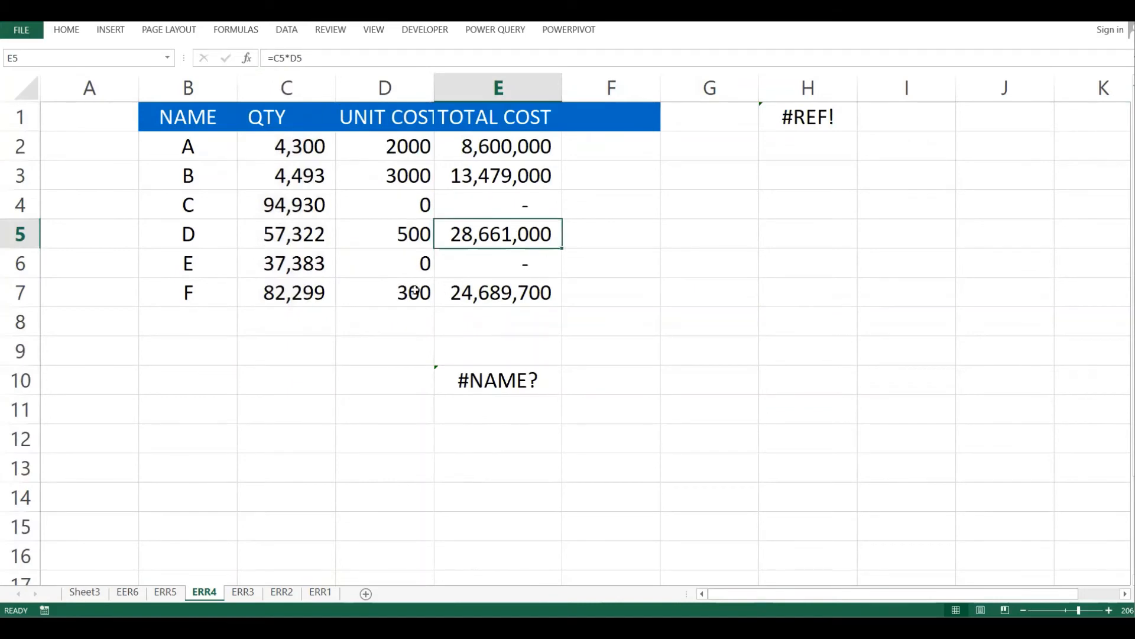
left_click(541, 265)
left_click(509, 177)
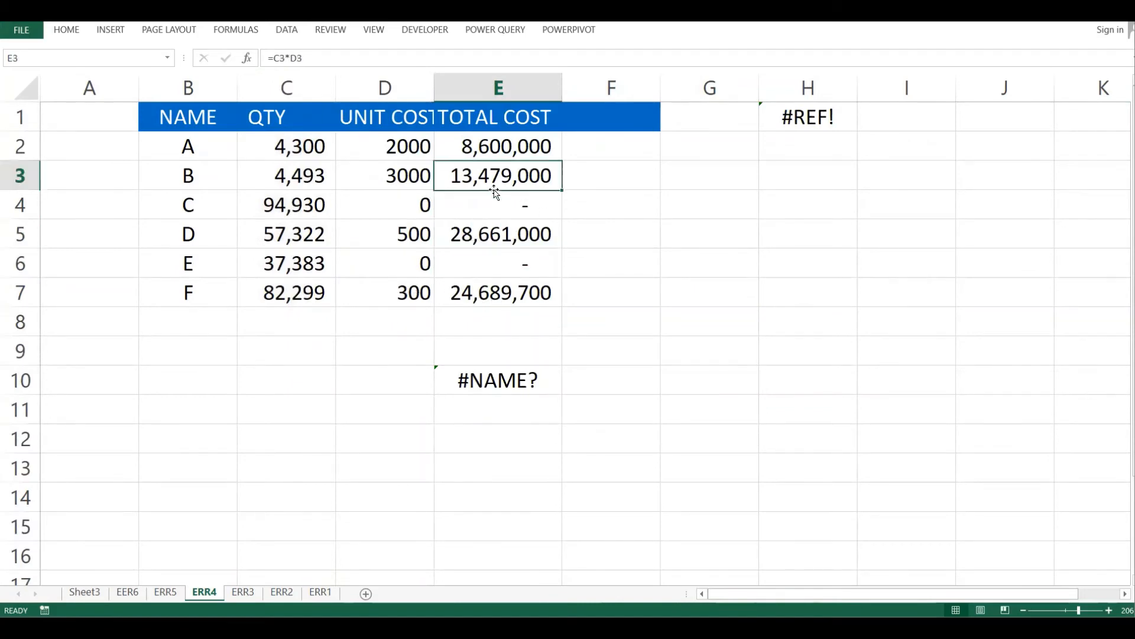
left_click(304, 204)
left_click(499, 207)
left_click(496, 275)
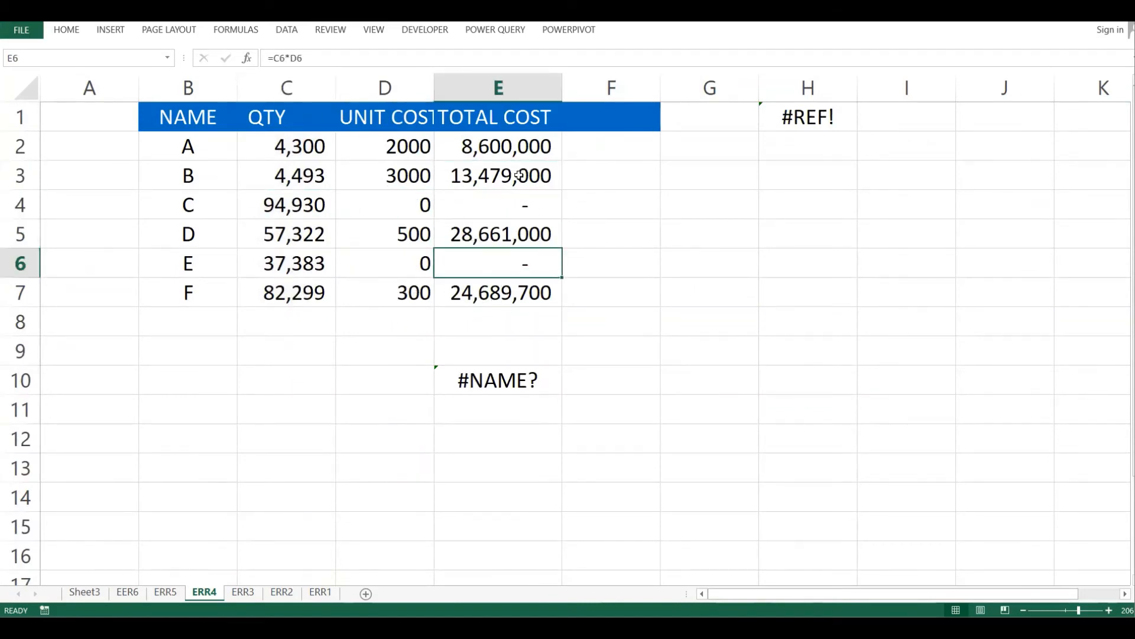
- Copy the total cost formulas from E2:E7 and paste them below the table, starting at B10
left_click_drag(517, 146, 553, 295)
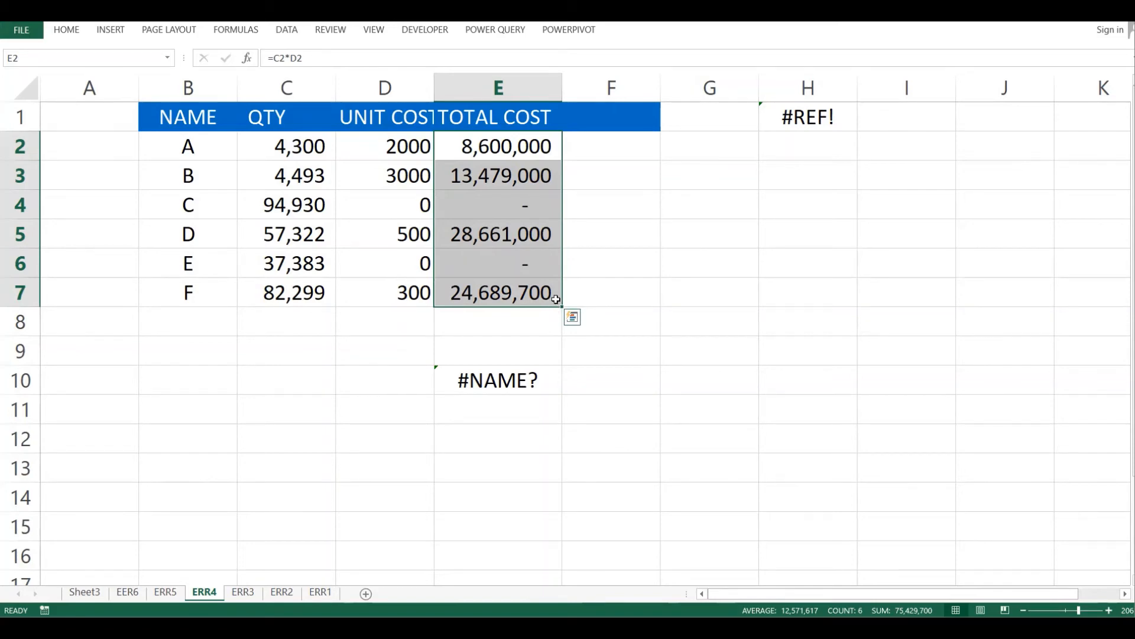
key("ctrl+c")
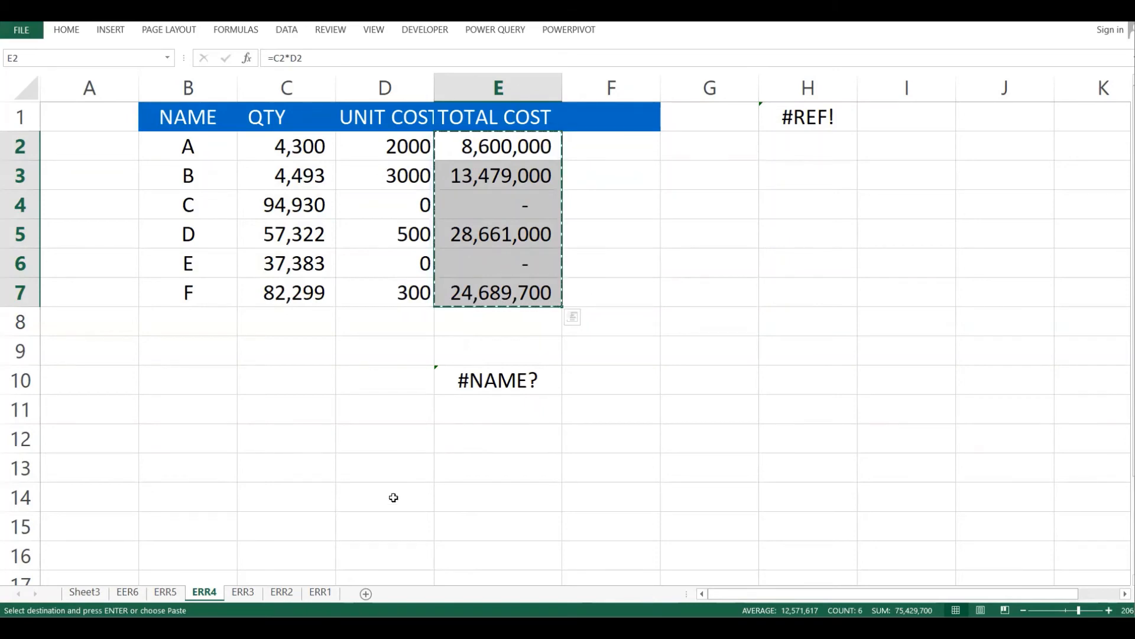
left_click(176, 381)
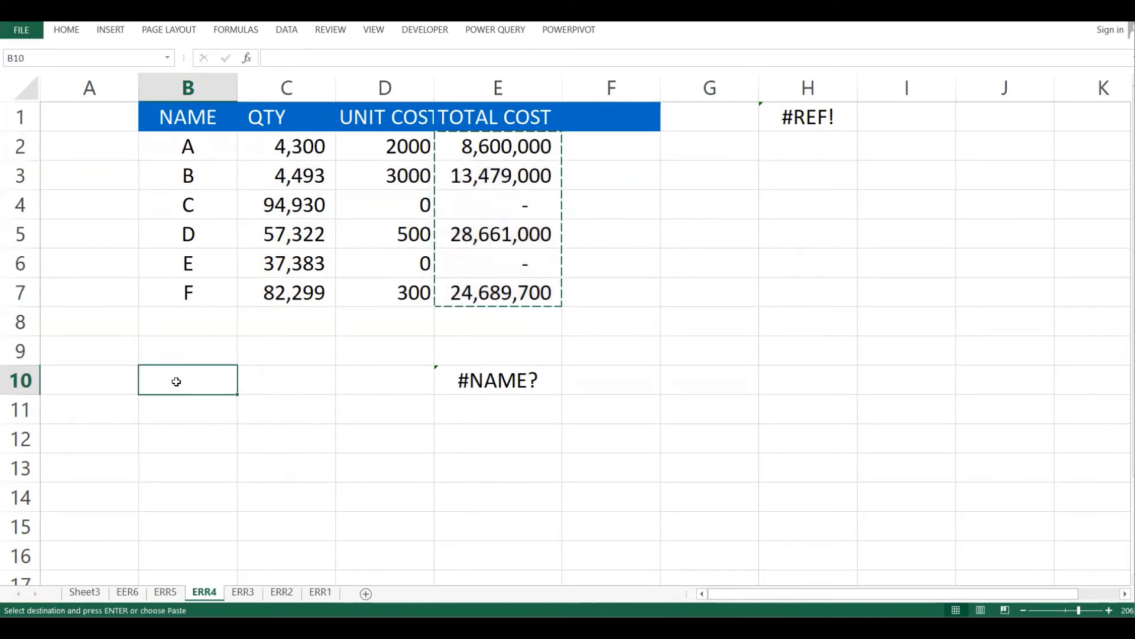
key("ctrl+v")
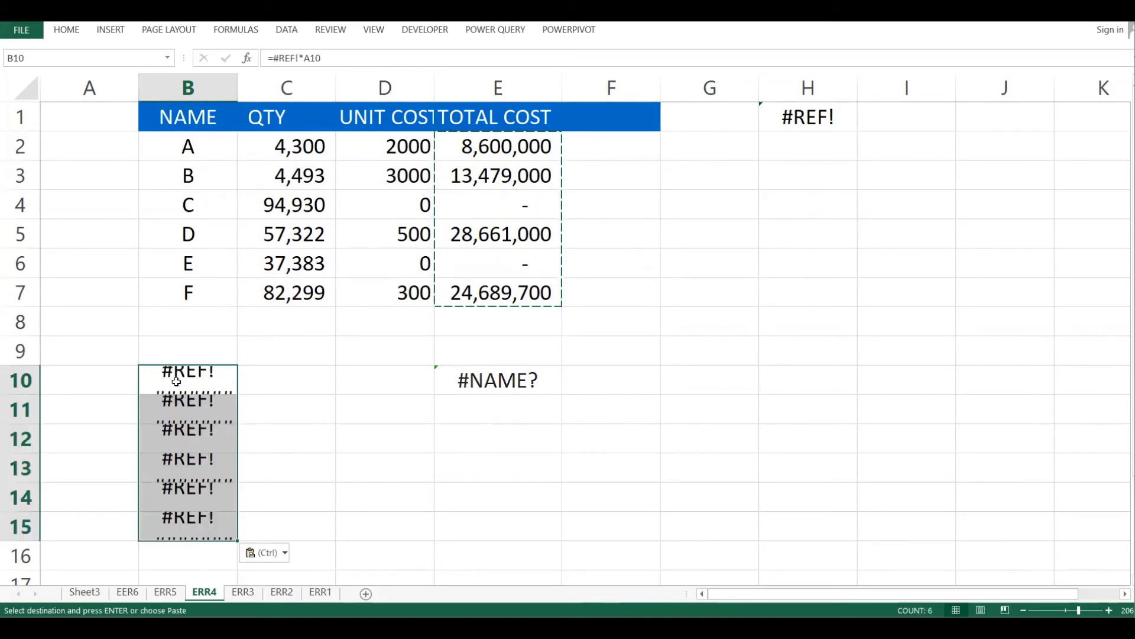
key("ctrl")
key("Escape")
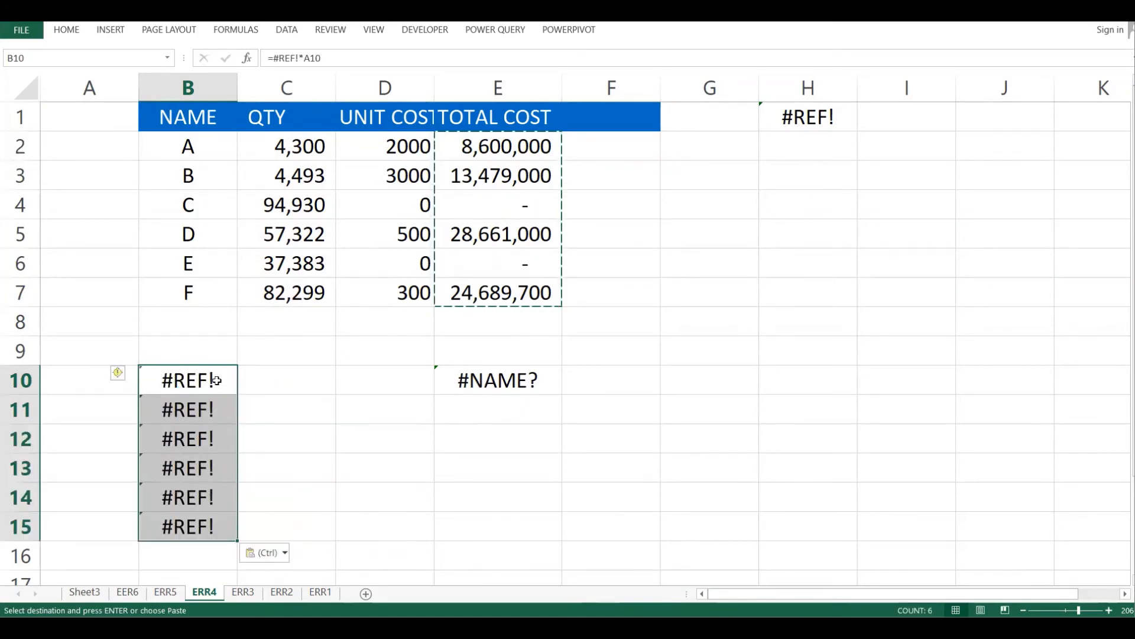
- Inspect the pasted formula in B10 and insert a reference to cell H1 of the ERR3 sheet before A10
left_click(281, 385)
left_click(204, 385)
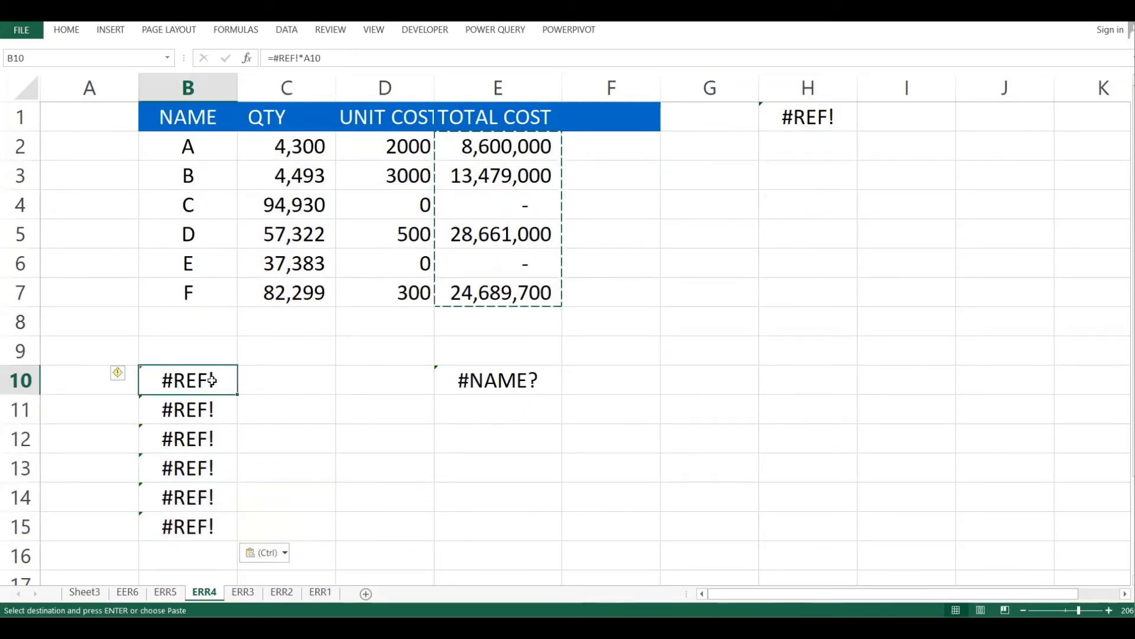
double_click(223, 381)
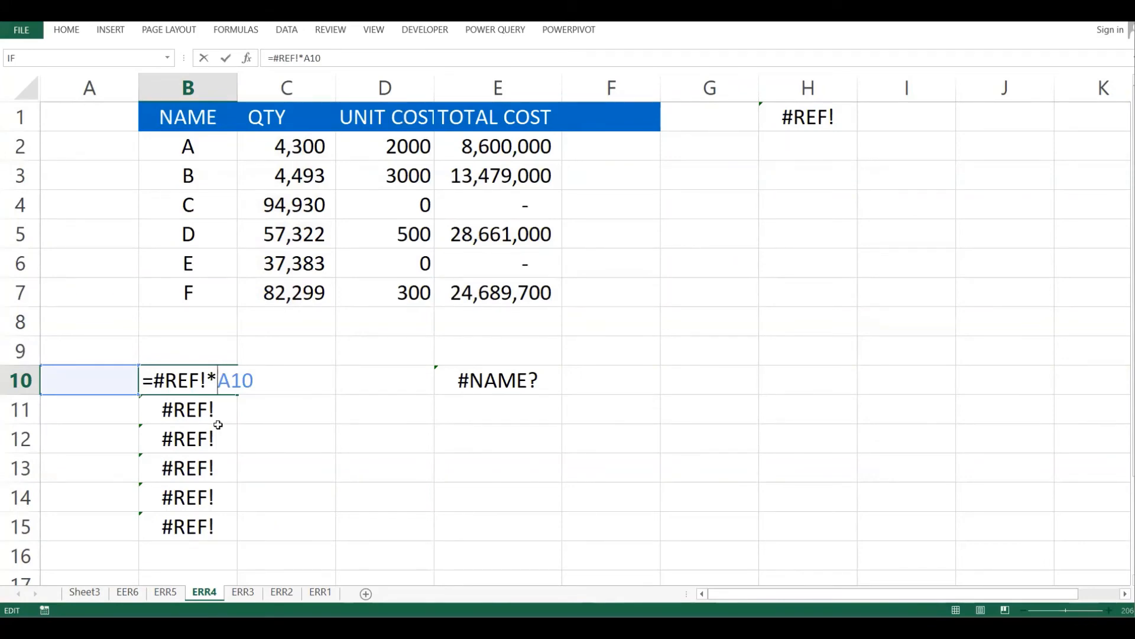
left_click(244, 592)
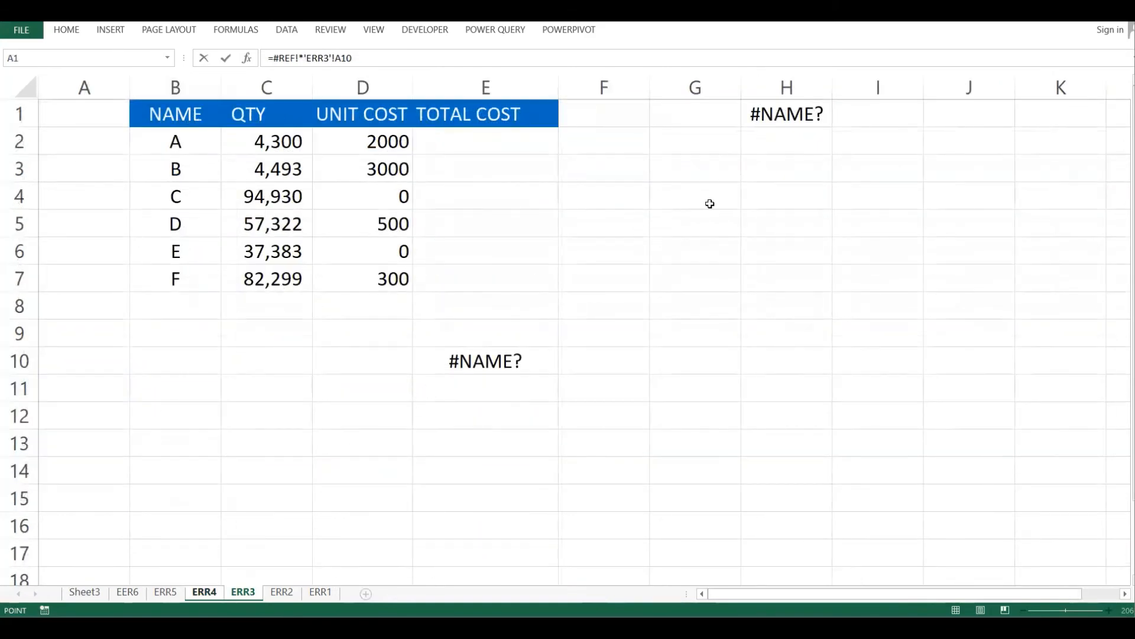
left_click(798, 113)
key("Return")
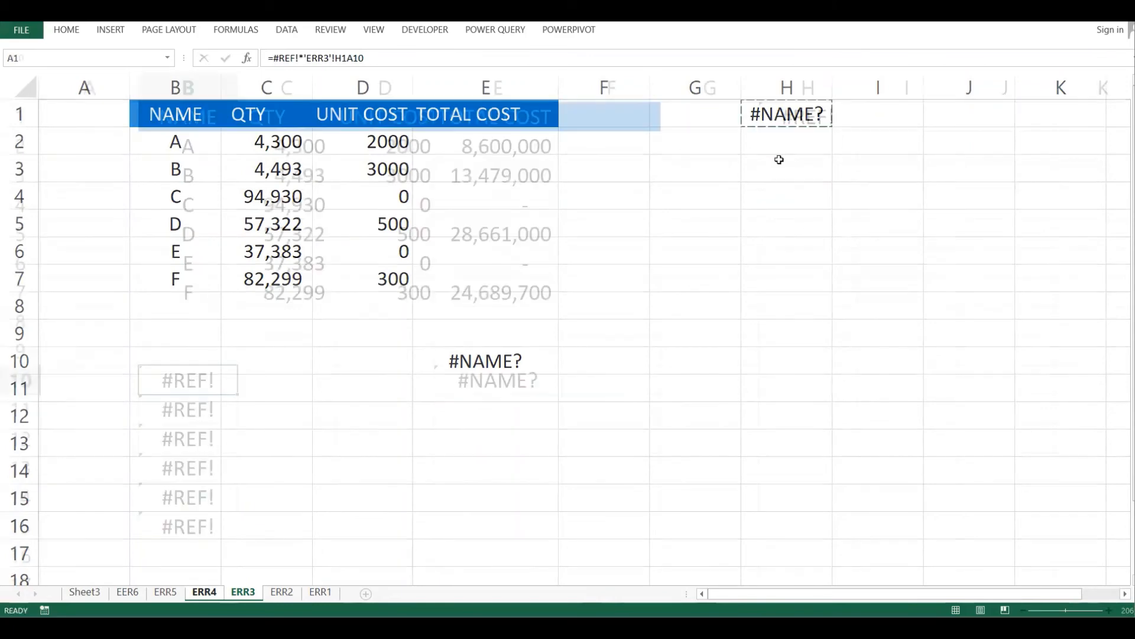
- Open the ERR3 sheet and examine the #NAME? formula in E10
left_click(727, 213)
left_click(258, 595)
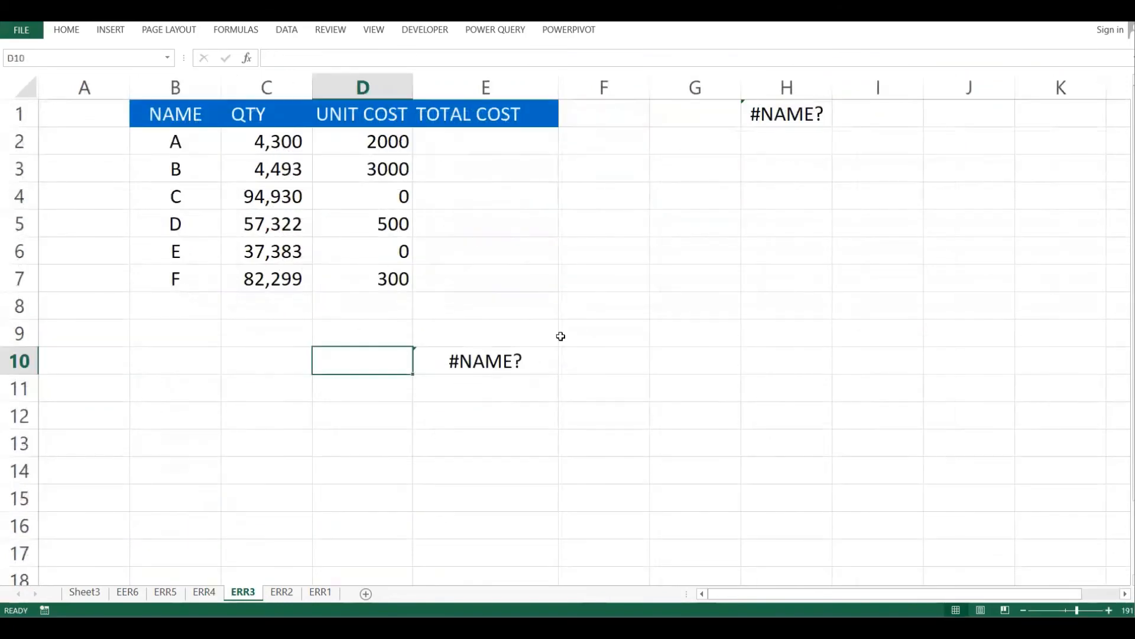
left_click(569, 335)
left_click(502, 366)
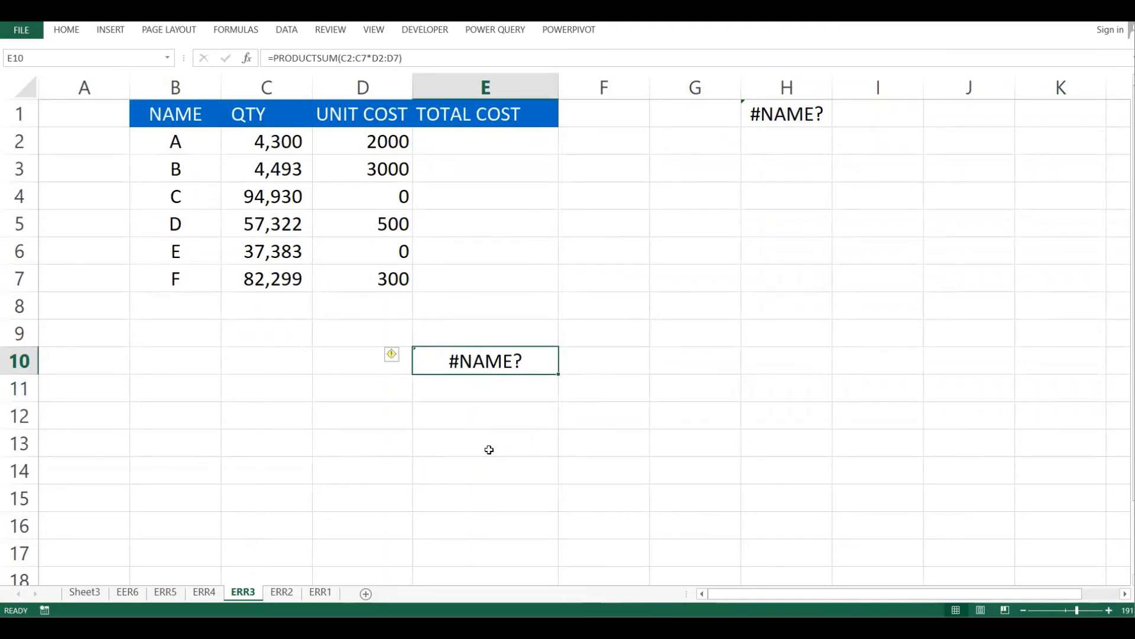
- Replace the formula in E10 with =SUMPRODUCT(C2:C7*D2:D7)
type("=")
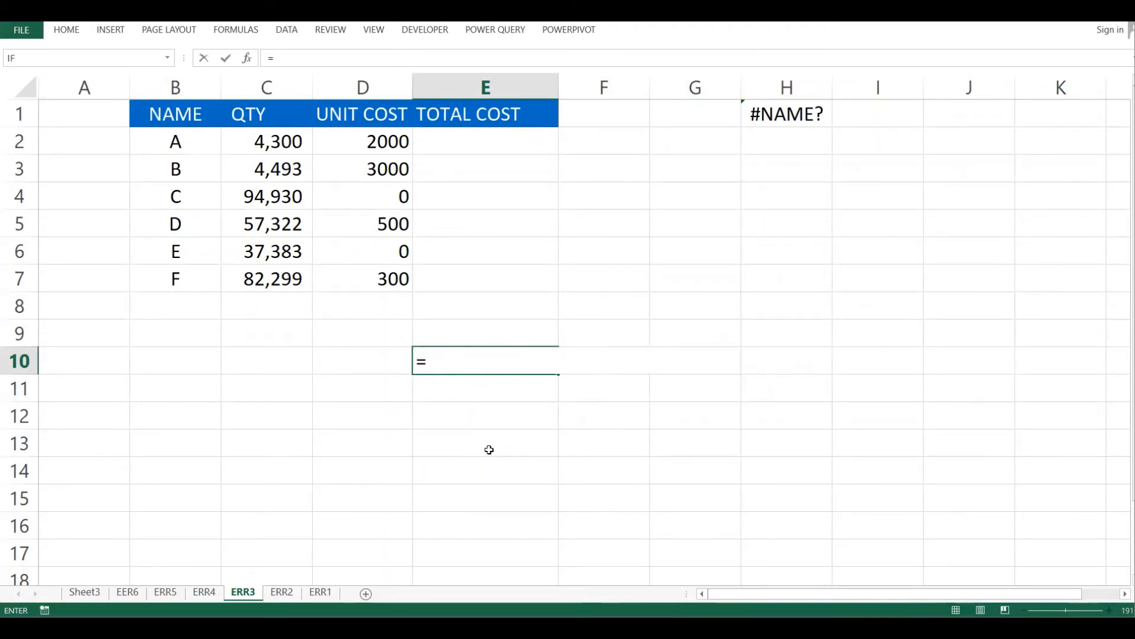
type("sumproduc")
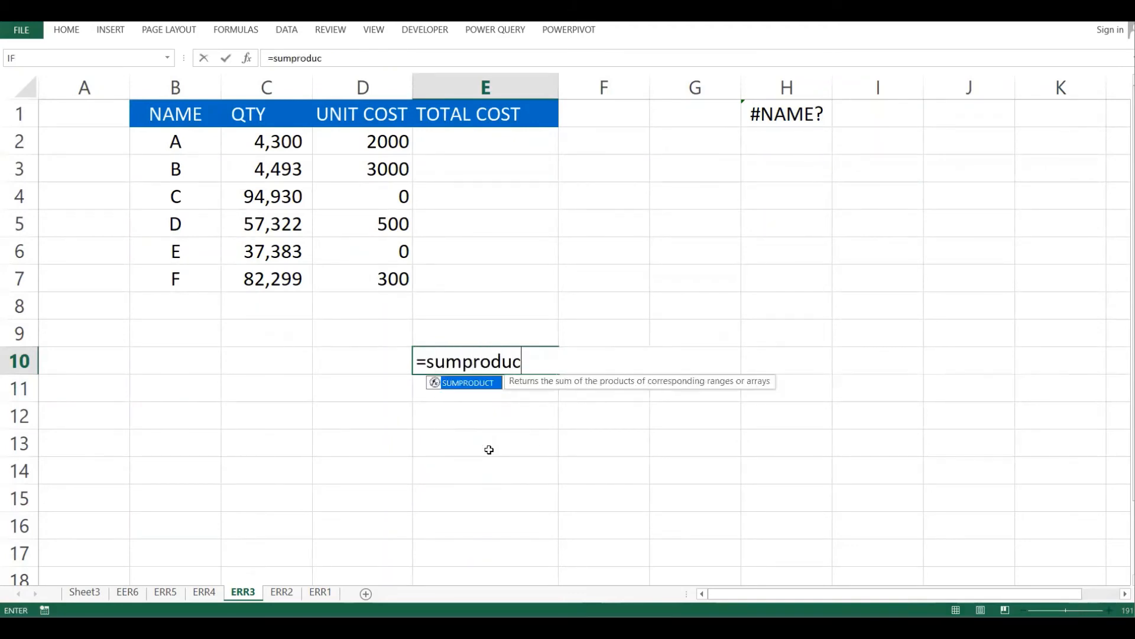
type("t(")
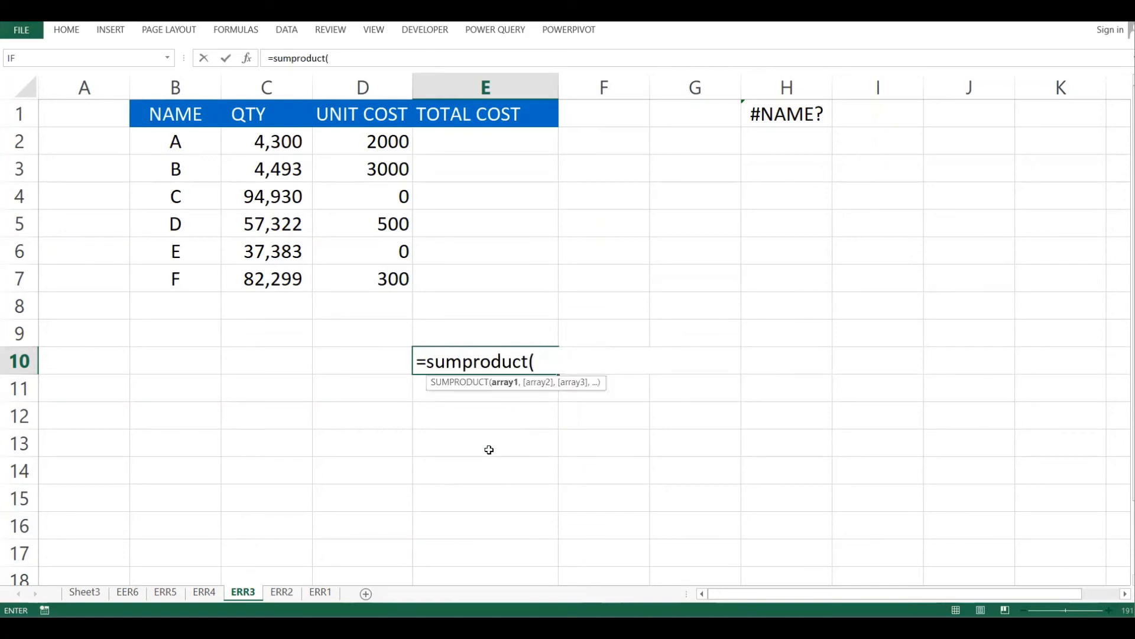
left_click_drag(290, 139, 273, 277)
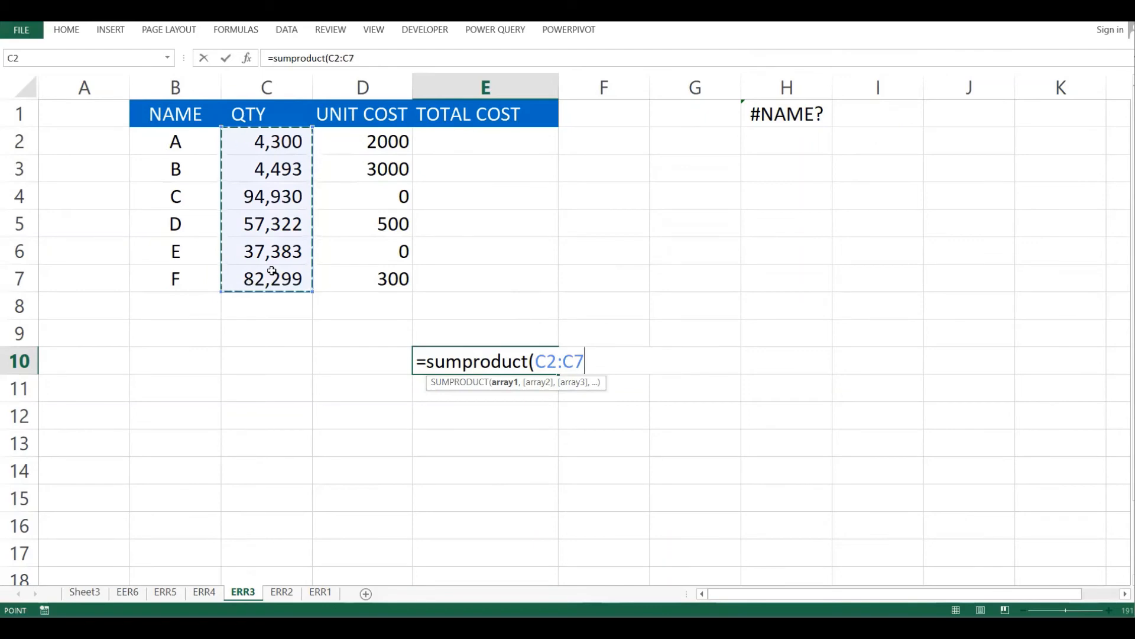
type("*")
left_click_drag(380, 143, 375, 272)
type(")")
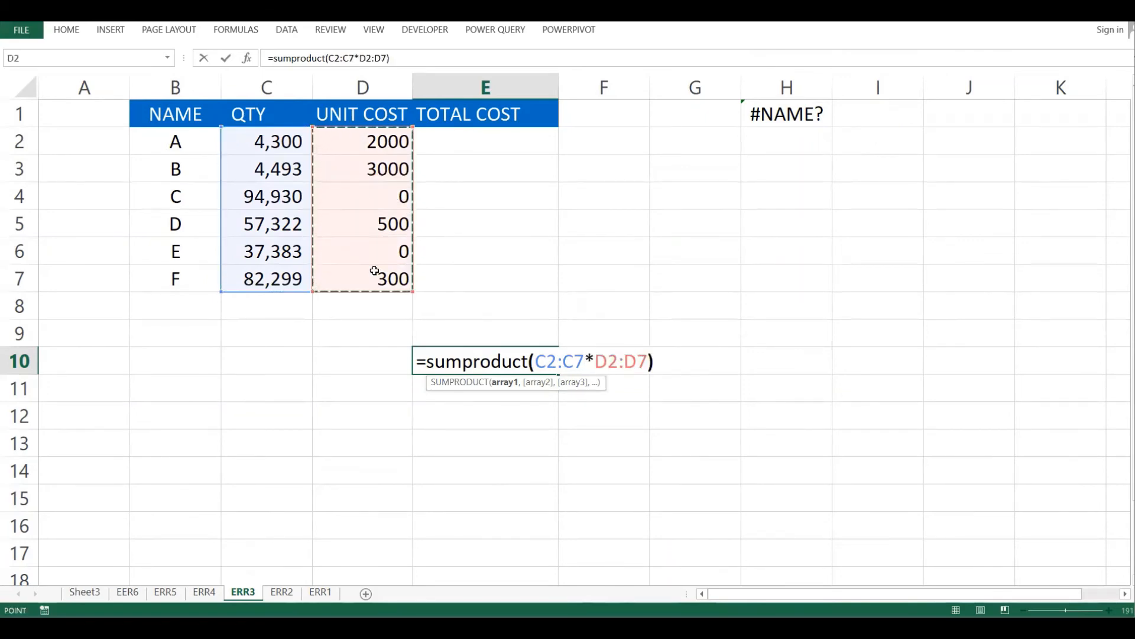
key("Return")
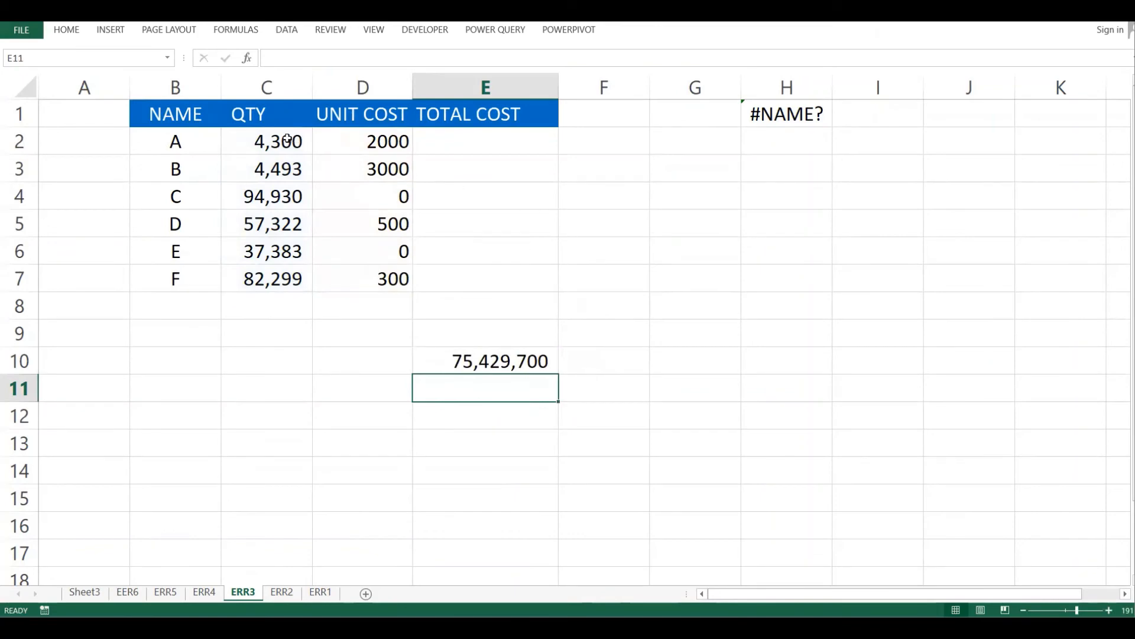
- Compare the QTY and unit cost pairs in rows 2 to 4 with the SUMPRODUCT formula in E10
left_click_drag(287, 139, 404, 141)
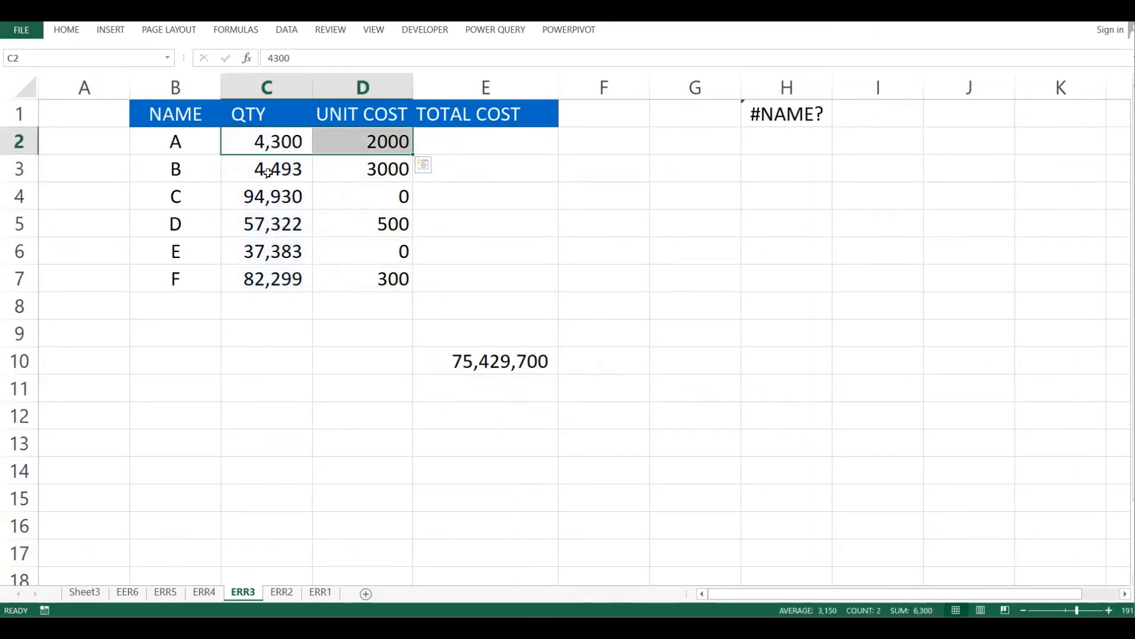
left_click_drag(271, 172, 414, 171)
left_click_drag(270, 199, 371, 192)
left_click(532, 384)
left_click(545, 354)
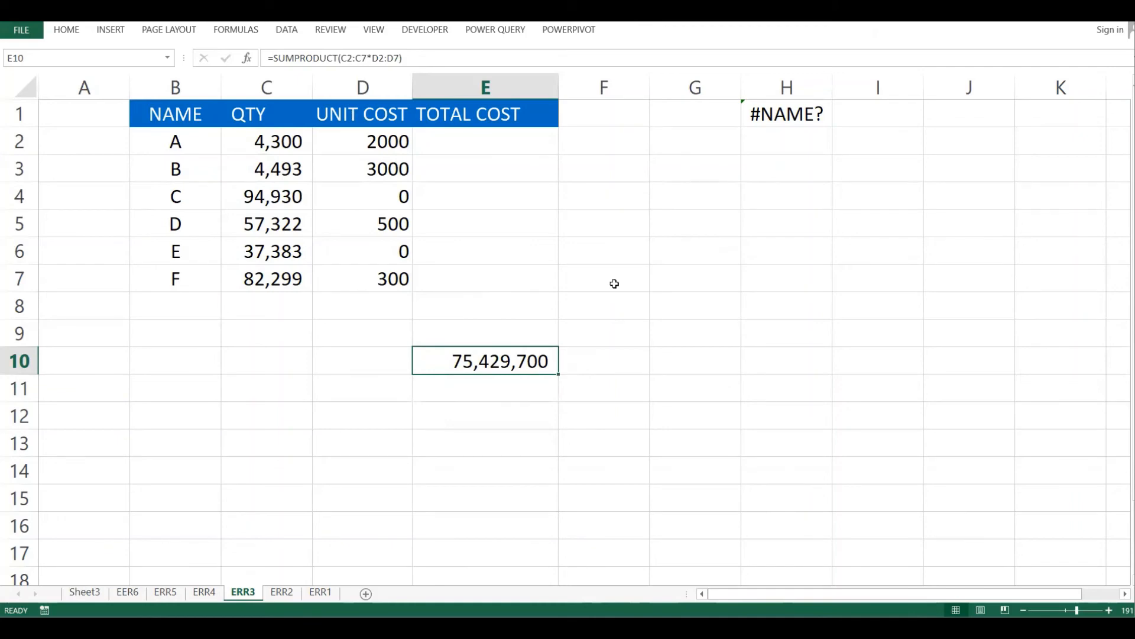
- Change the function name in E10's formula to PRODUCTSUM, keeping the C2:C7*D2:D7 argument
left_click(294, 61)
key("BackSpace")
key("BackSpace")
key("BackSpace")
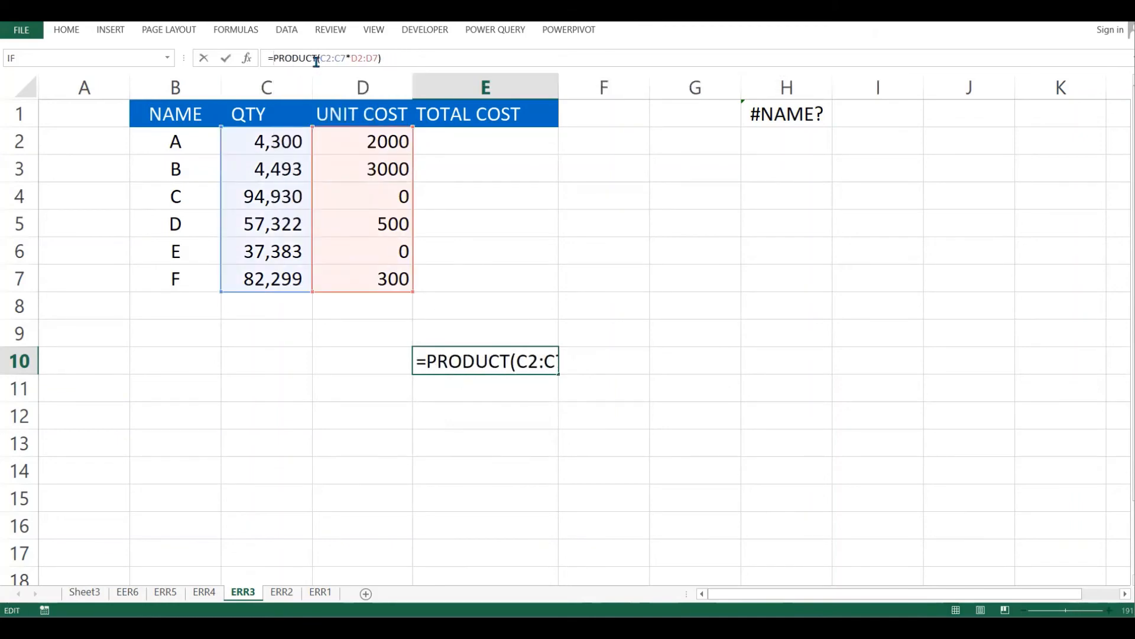
left_click(318, 58)
type("SUM")
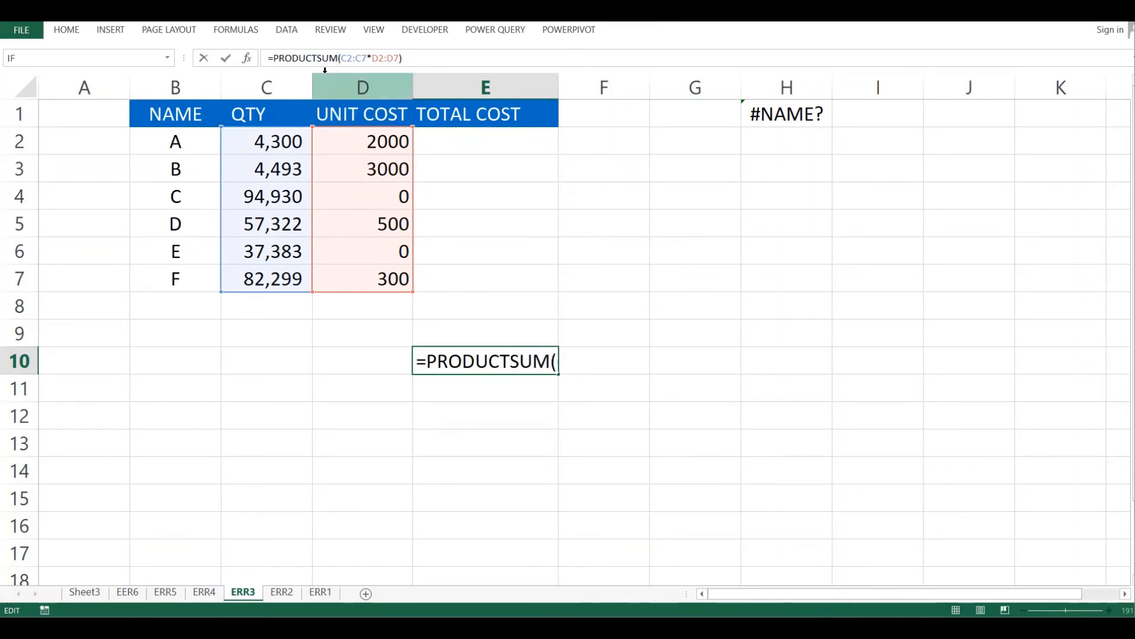
key("Return")
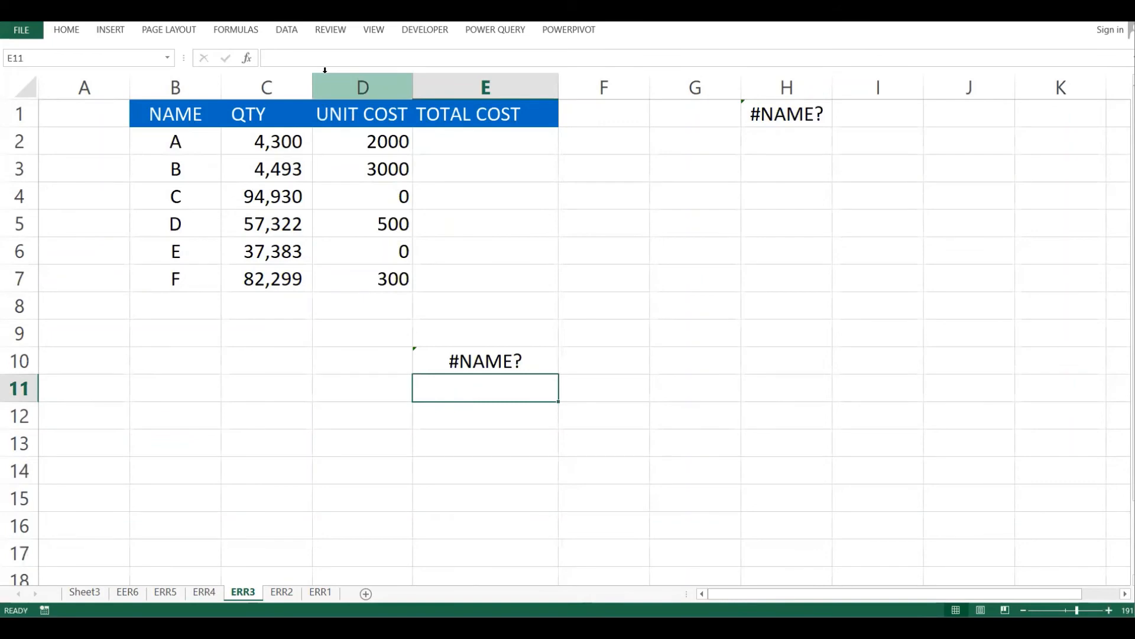
- Correct the function name in E10's formula so it reads =SUMPRODUCT(C2:C7*D2:D7)
left_click(479, 354)
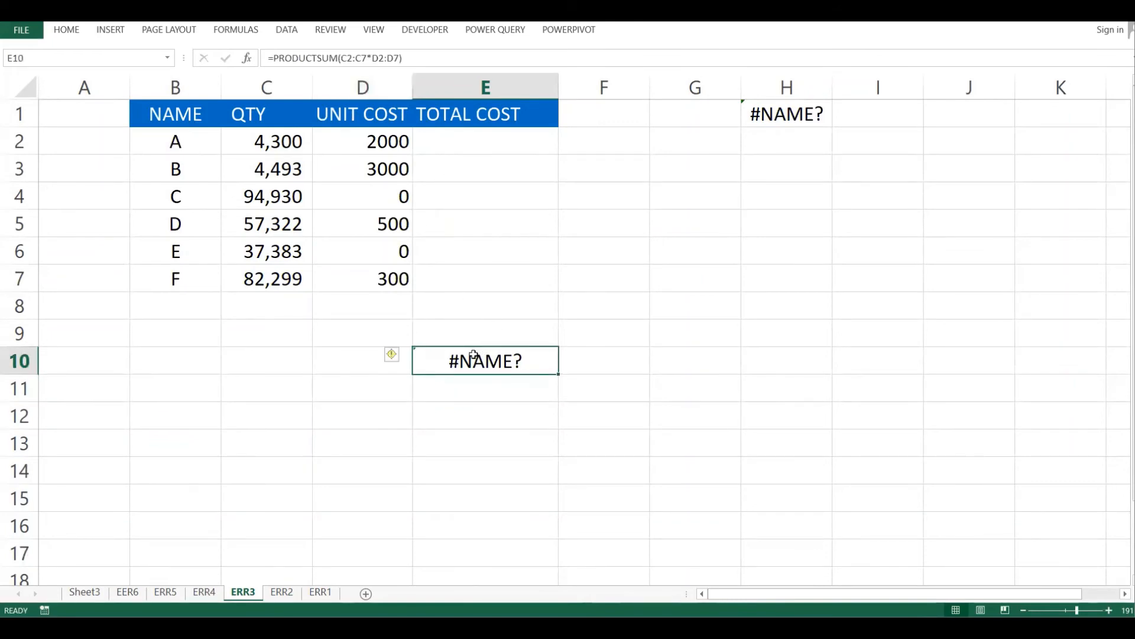
left_click(336, 58)
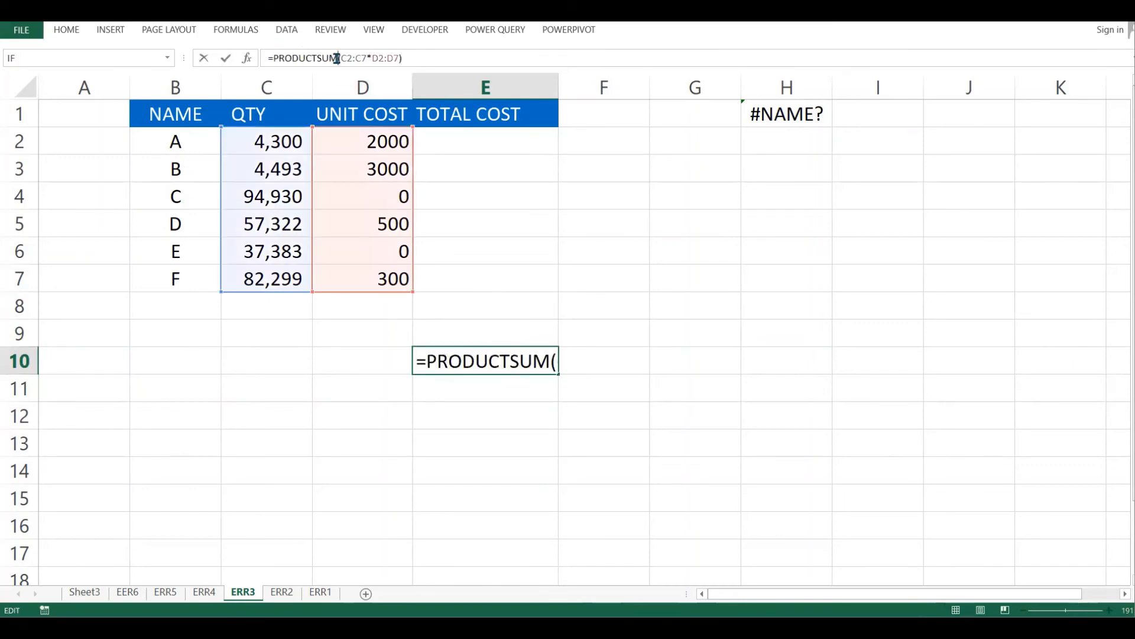
key("BackSpace")
key("BackSpace")
key("BackSpace")
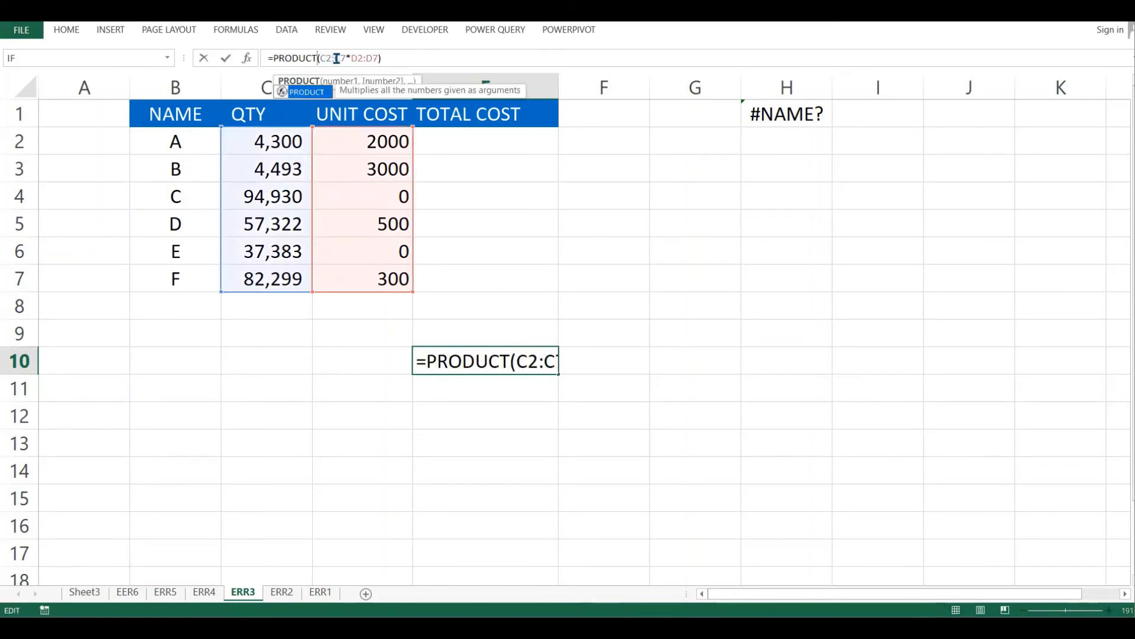
left_click(273, 57)
type("summ")
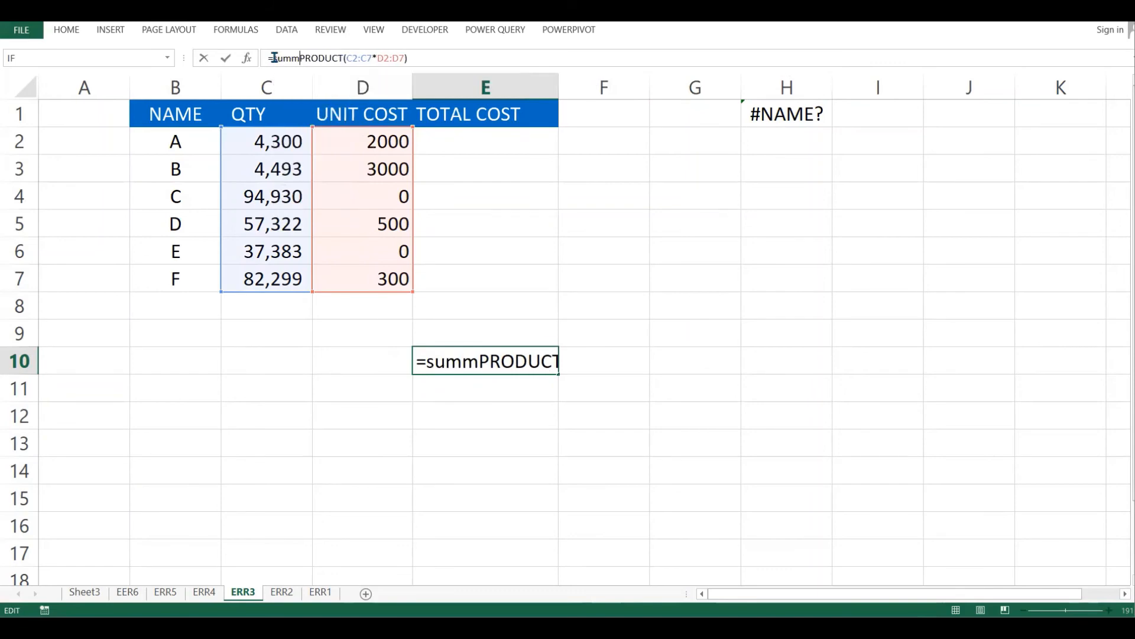
key("BackSpace")
key("Return")
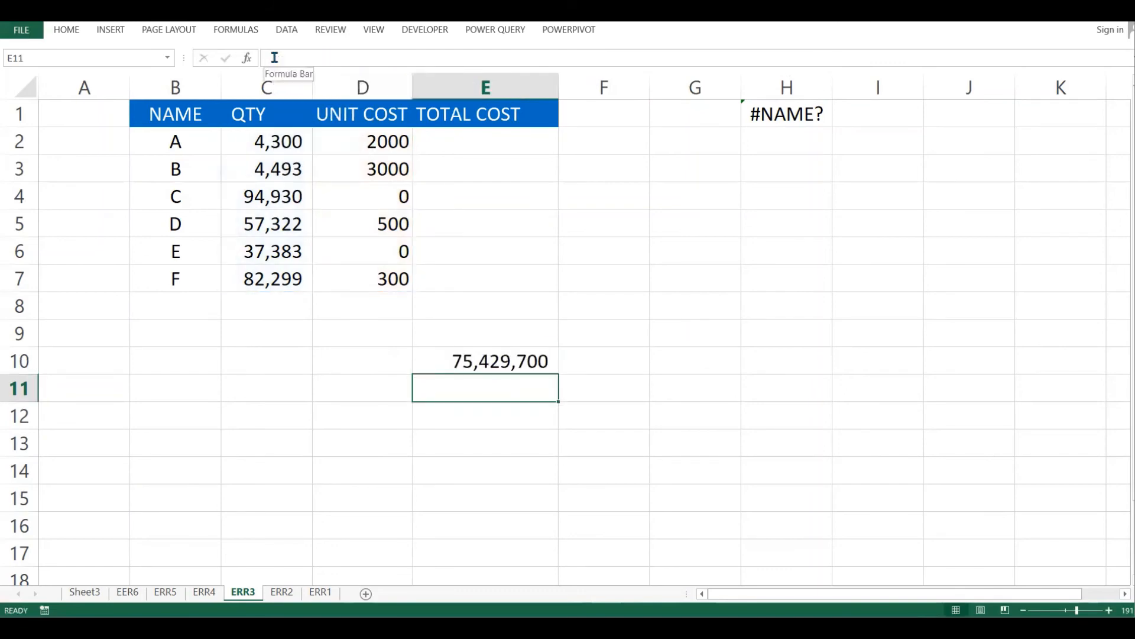
left_click(480, 357)
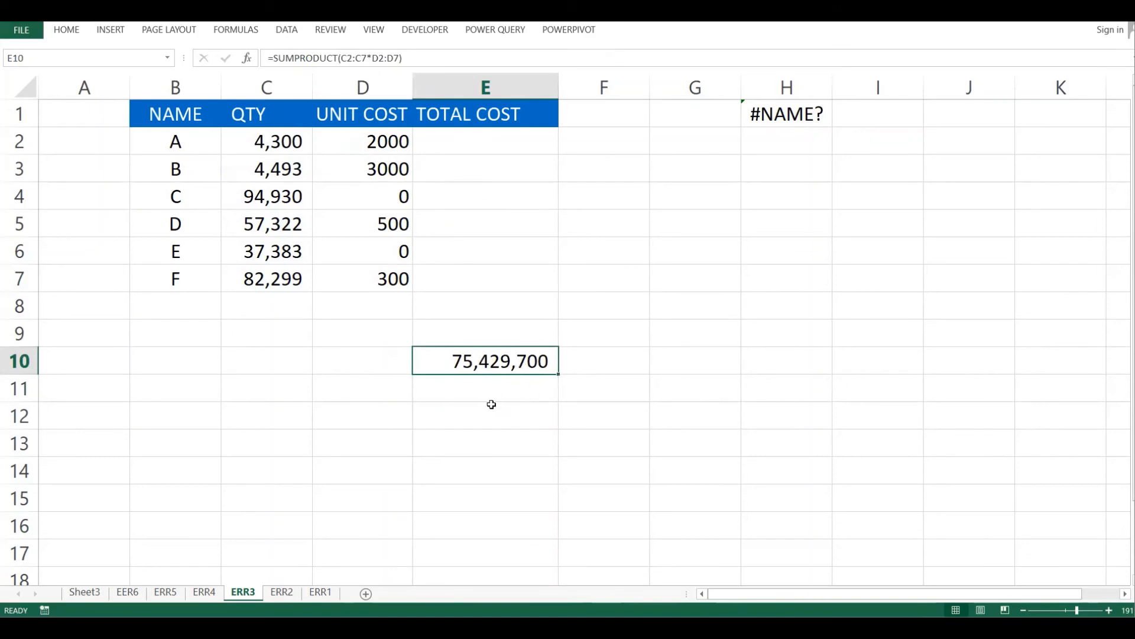
- Open the ERR2 sheet and clear the text entries from unit cost cells D4 and D6
key("ctrl+Page_Down")
left_click(421, 386)
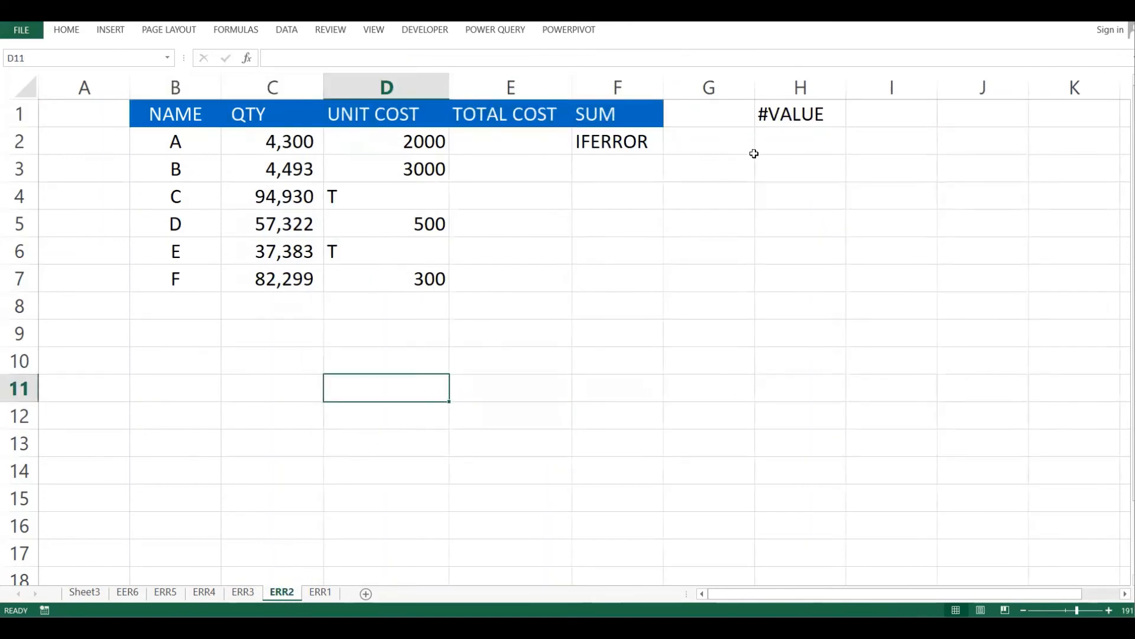
left_click(803, 113)
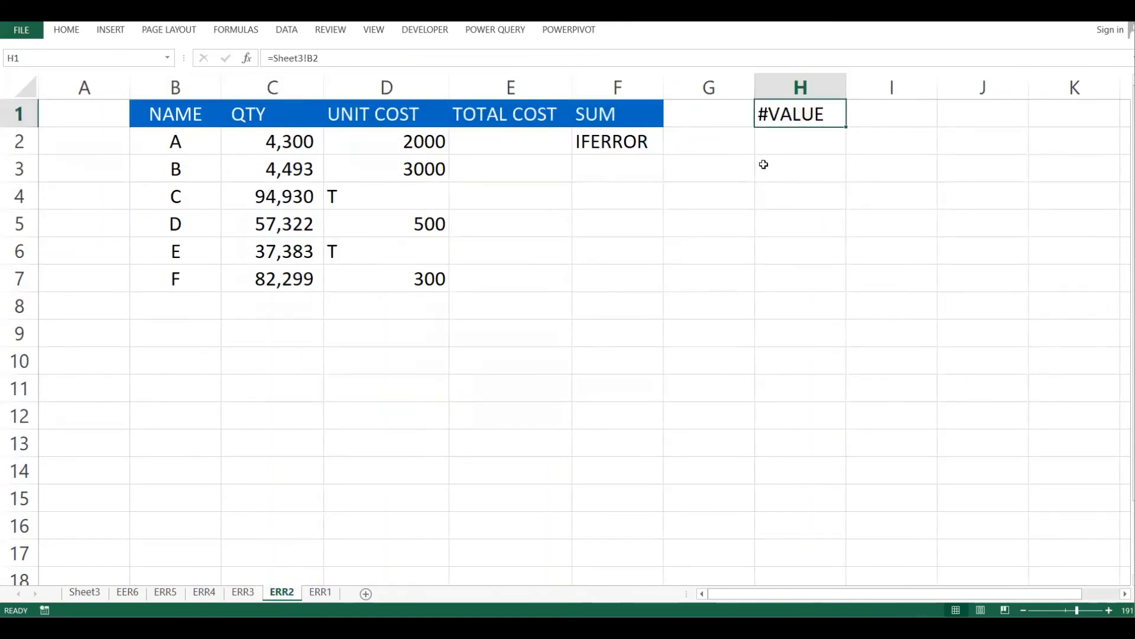
left_click(560, 203)
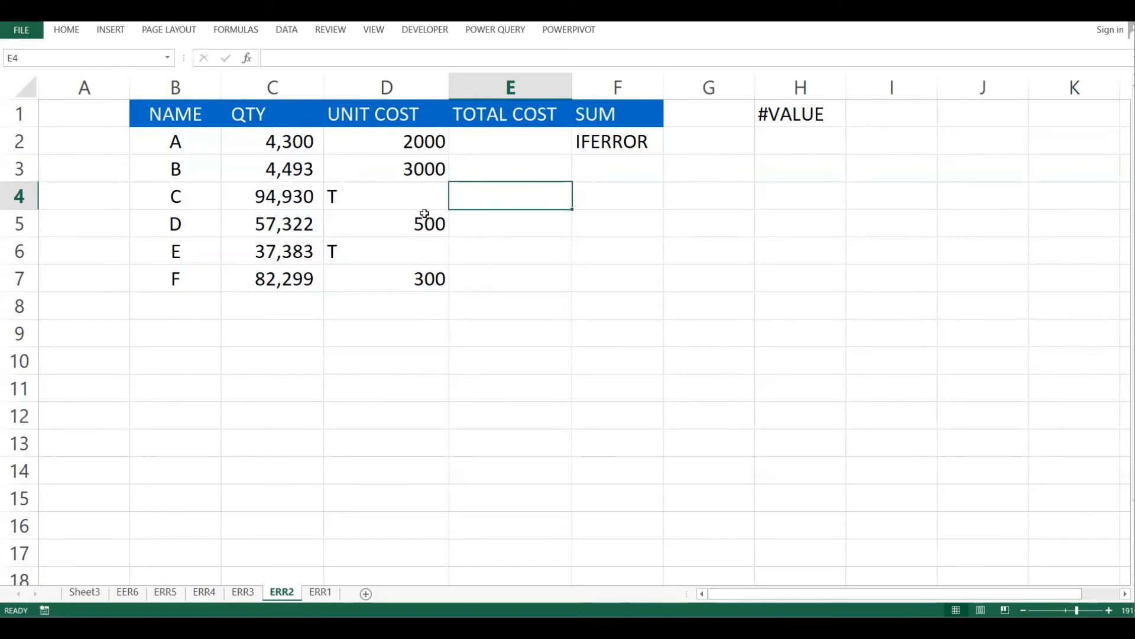
left_click(410, 200)
key("Delete")
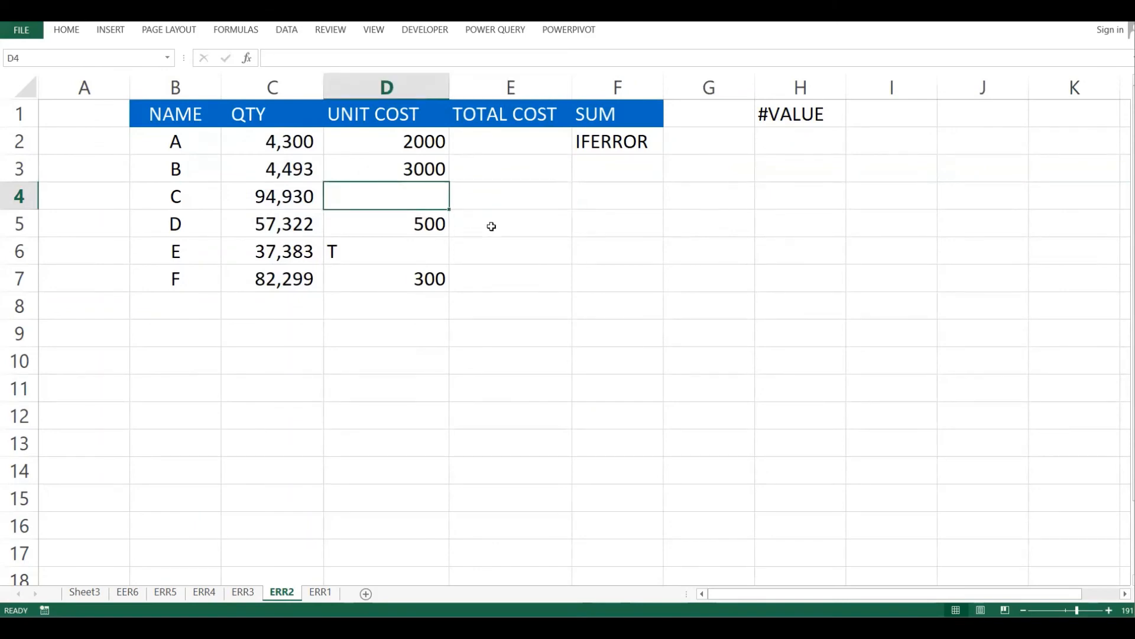
left_click(397, 246)
key("Delete")
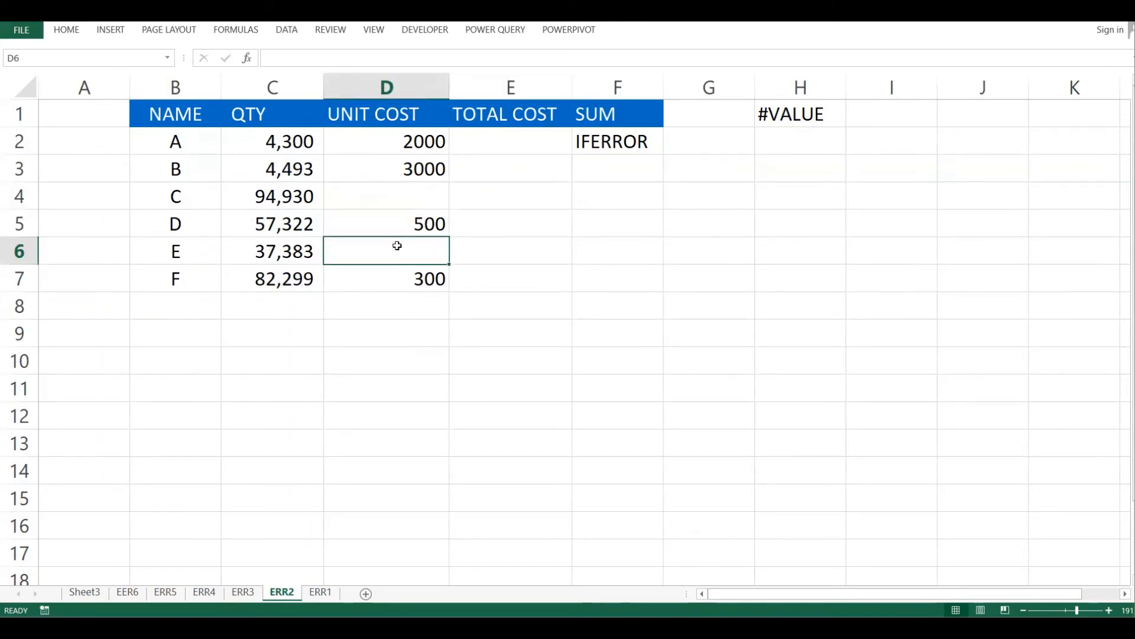
- Calculate total cost in E2 with =C2*D2 and fill the formula down to E7
left_click(507, 150)
left_click_drag(272, 113, 277, 279)
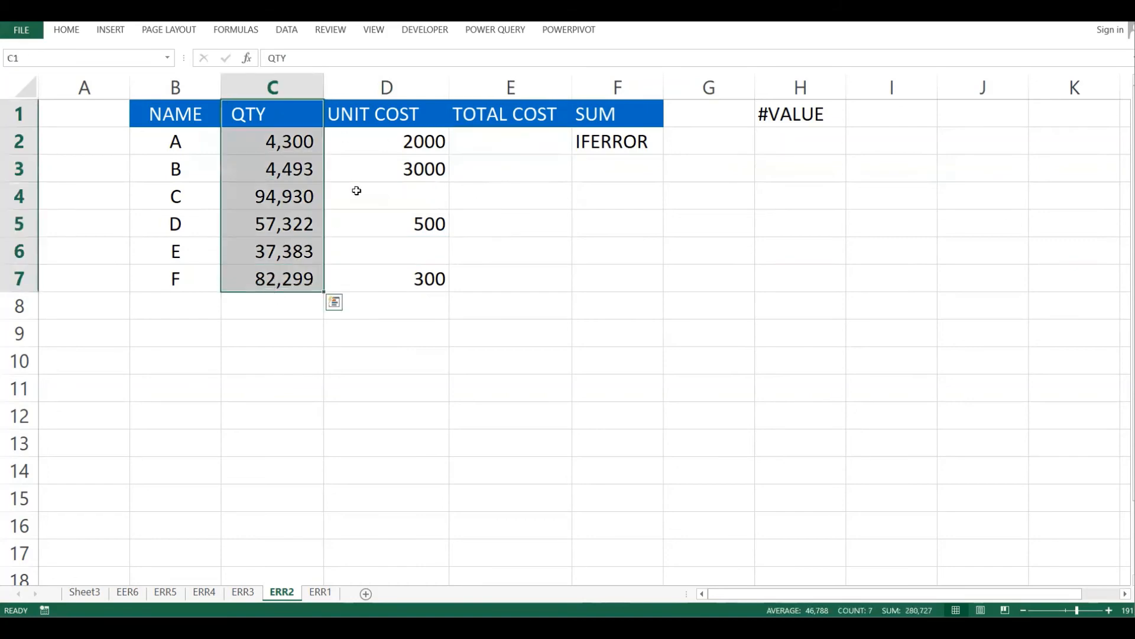
left_click_drag(381, 113, 398, 278)
left_click(522, 145)
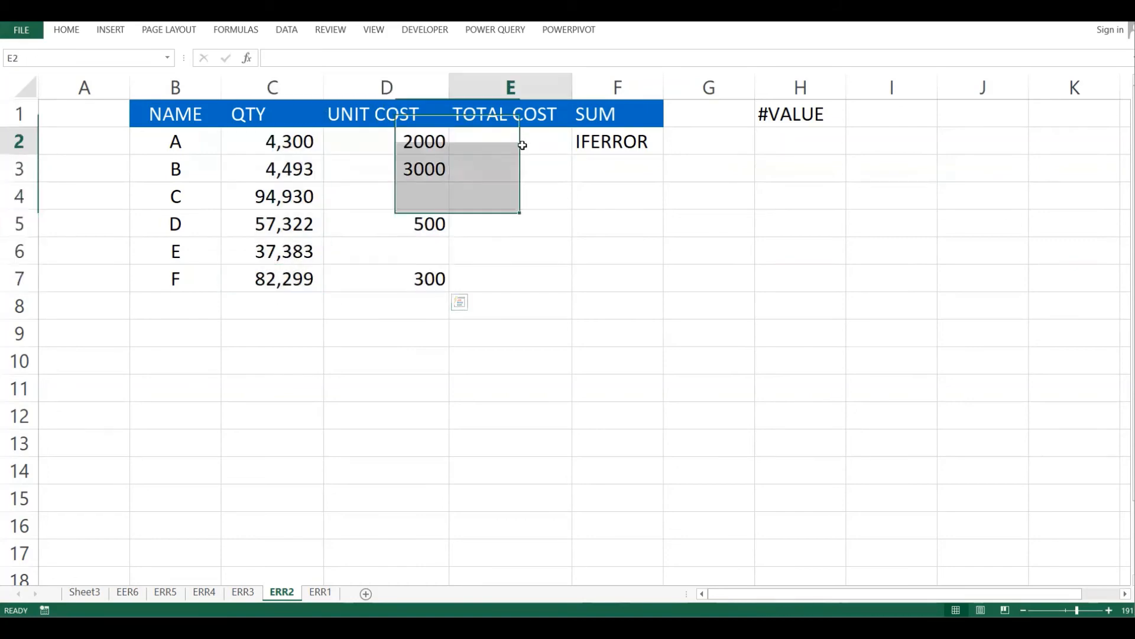
type("=")
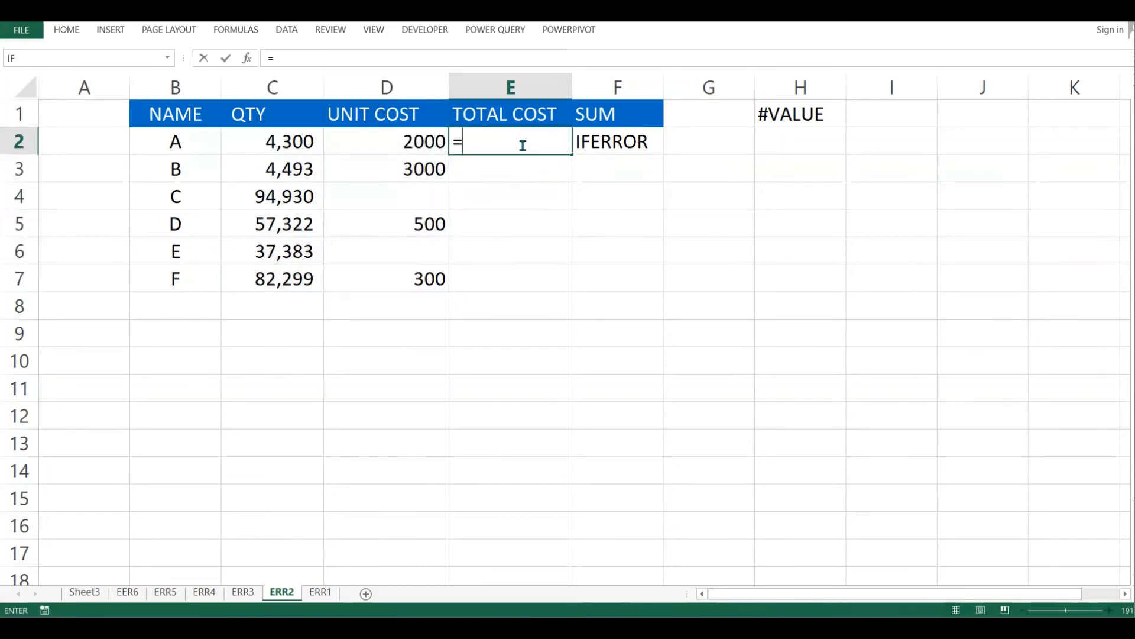
left_click(305, 150)
type("*")
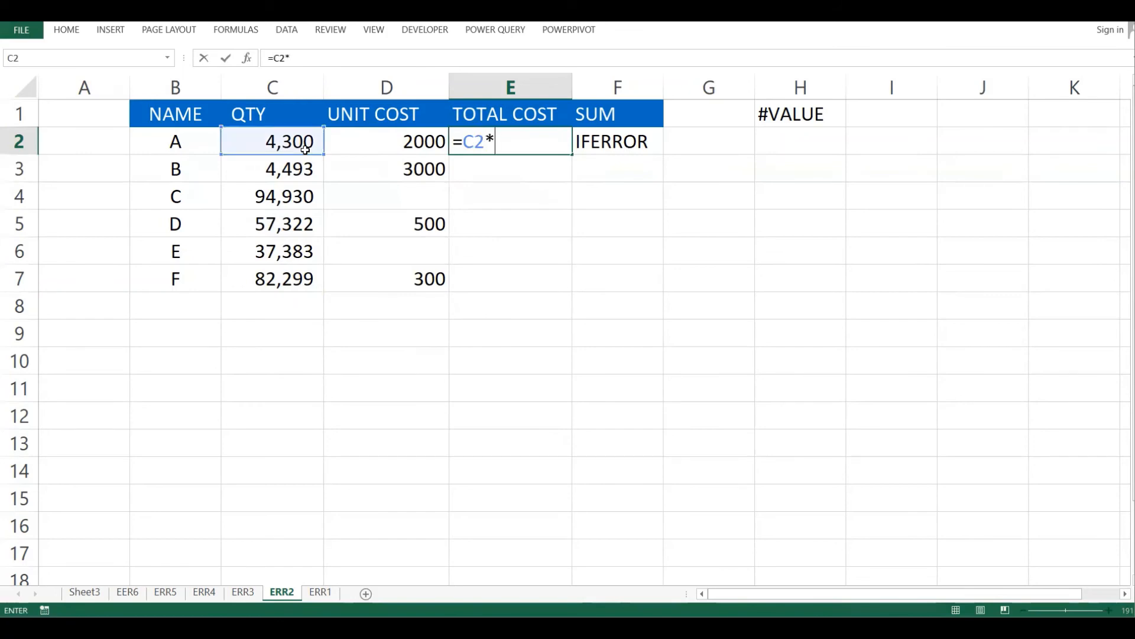
left_click(384, 142)
key("Return")
left_click(532, 147)
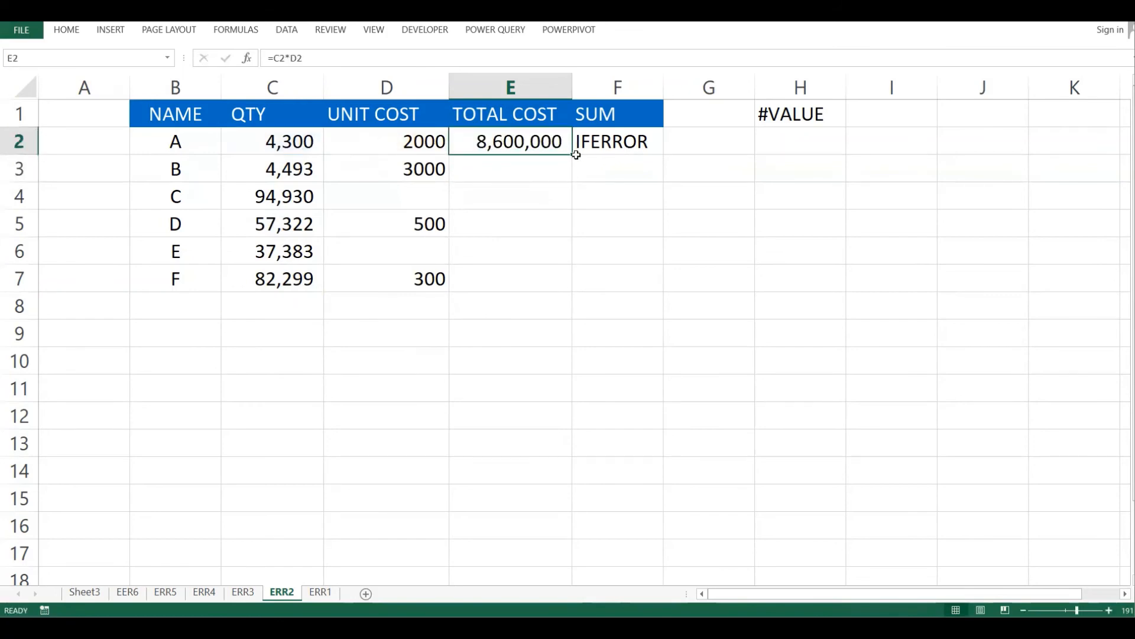
left_click_drag(576, 155, 567, 280)
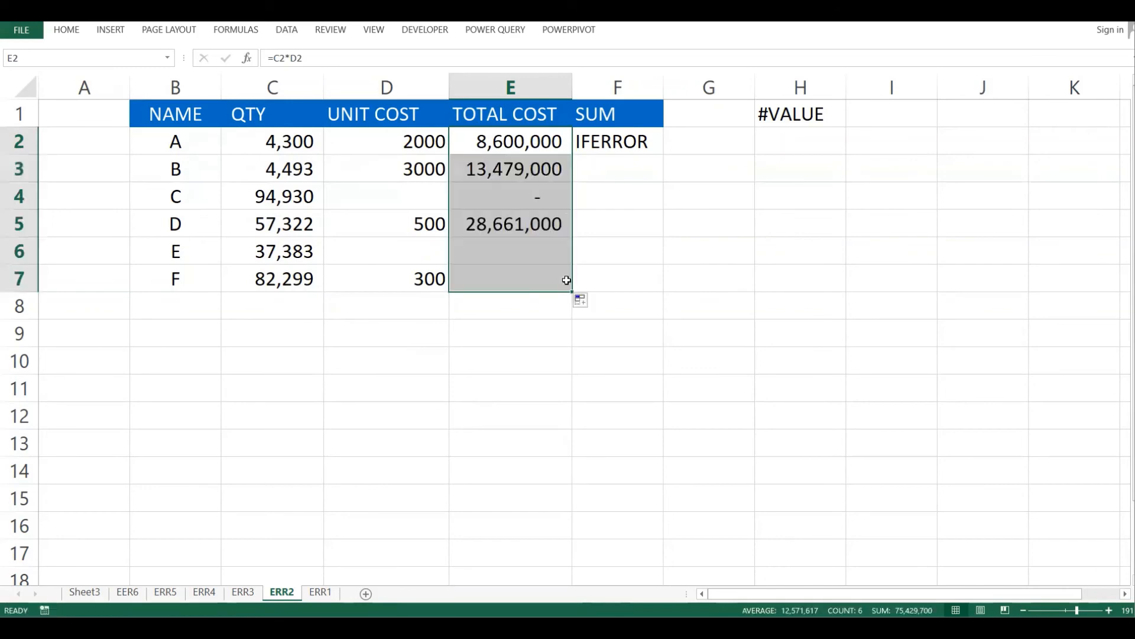
left_click(595, 251)
- Examine how the total cost formulas in rows 4 and 6 treat the blank unit costs, checking against the whole E2:E7 range
left_click(400, 196)
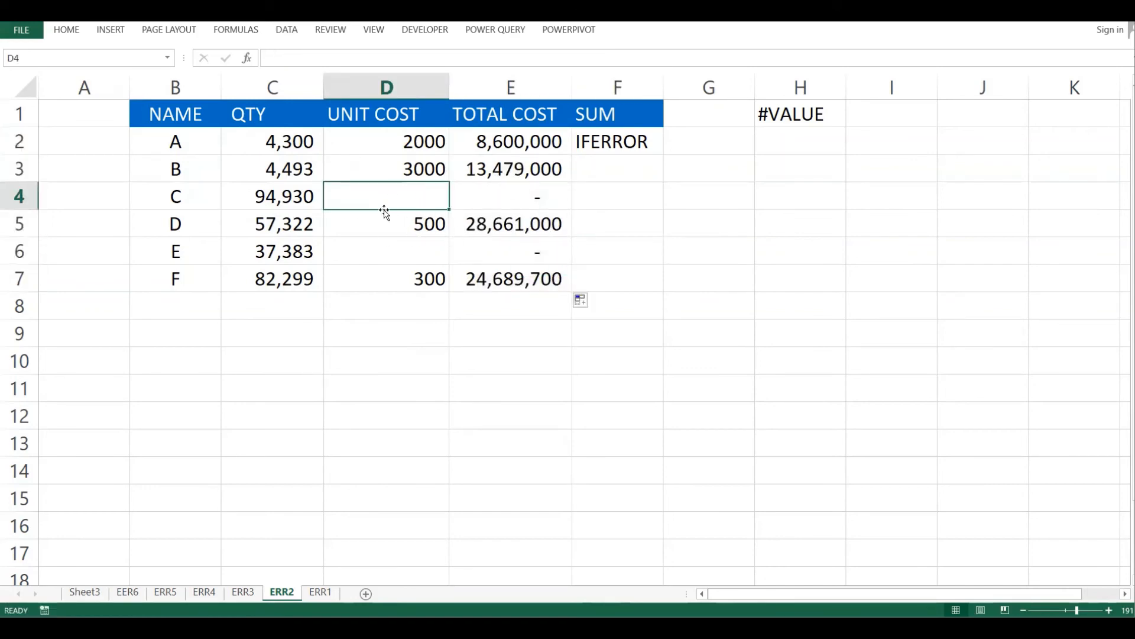
left_click(511, 199)
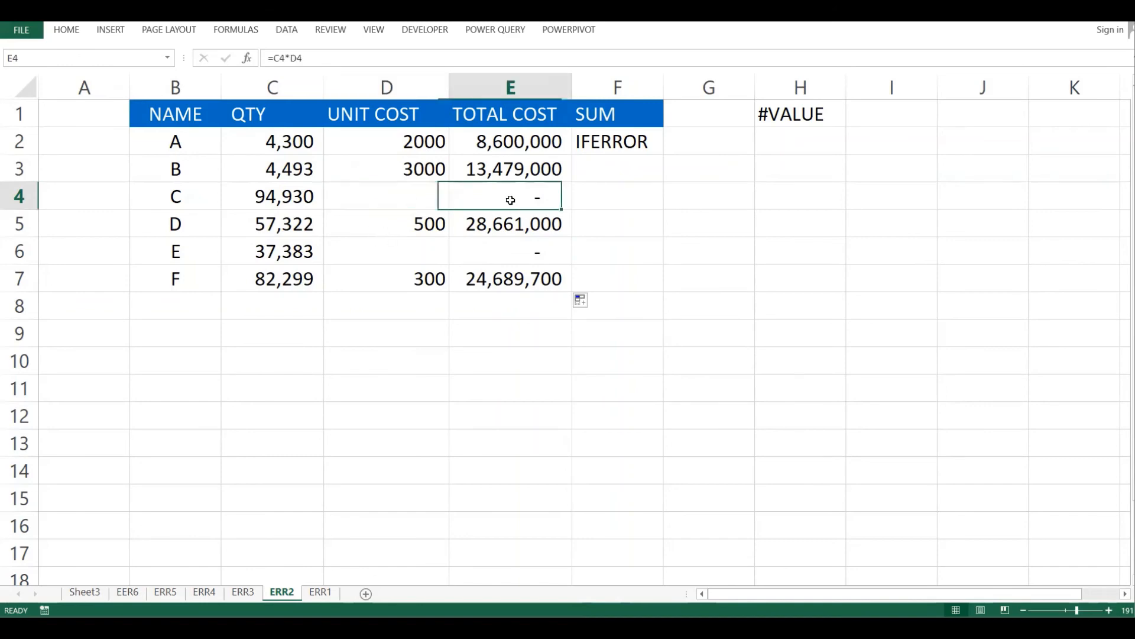
left_click(362, 175)
left_click(315, 193)
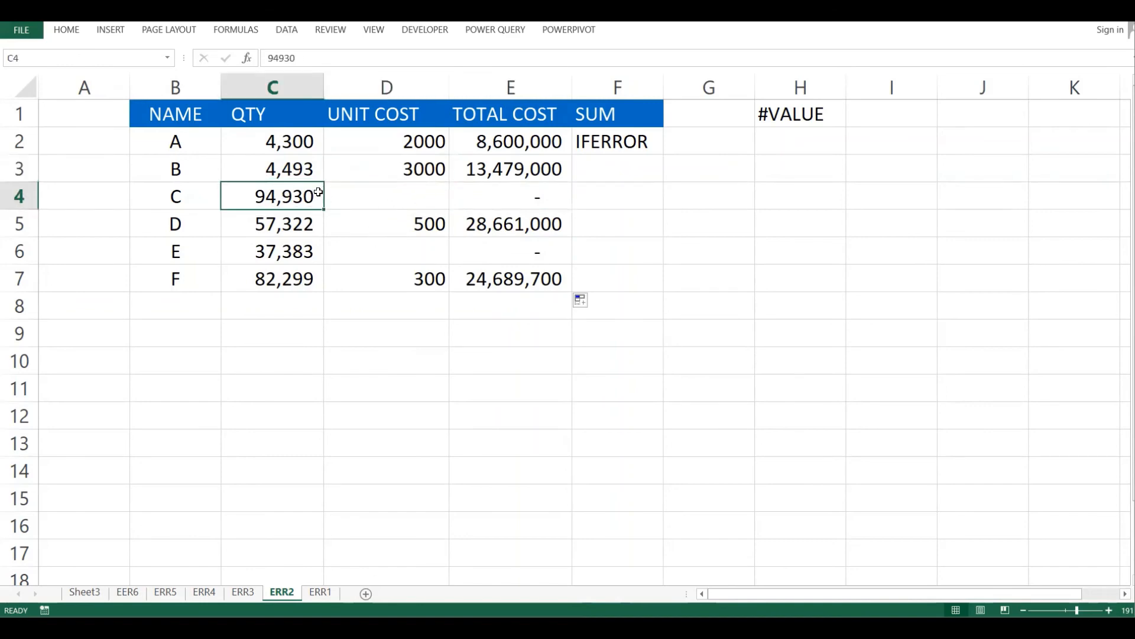
left_click(378, 186)
left_click(502, 198)
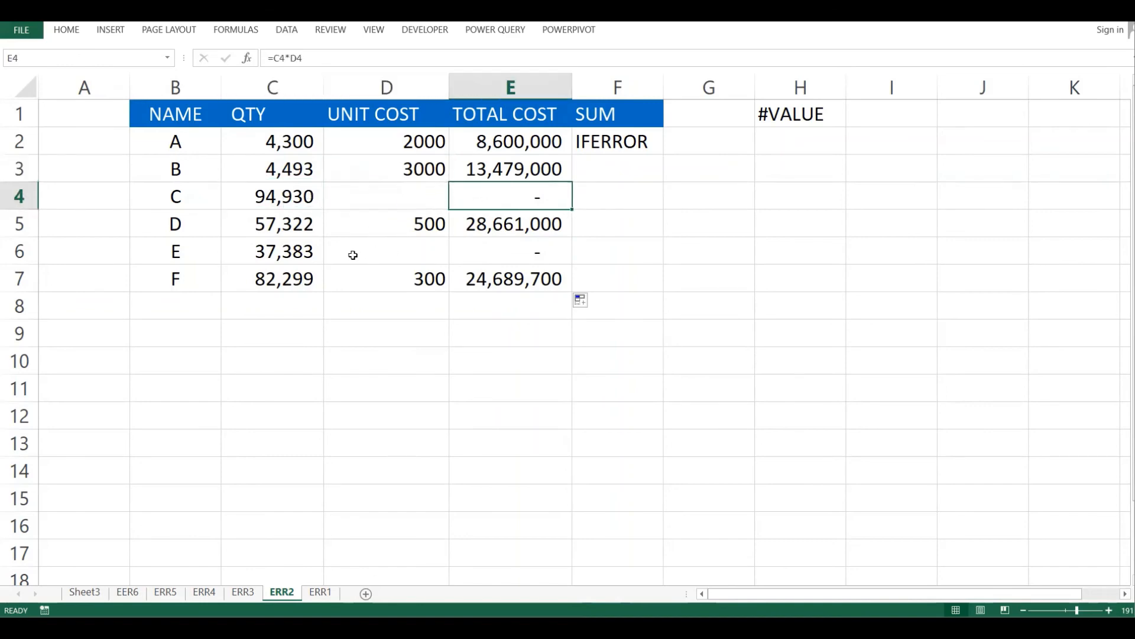
left_click(353, 255)
left_click(282, 250)
left_click(372, 249)
left_click(534, 239)
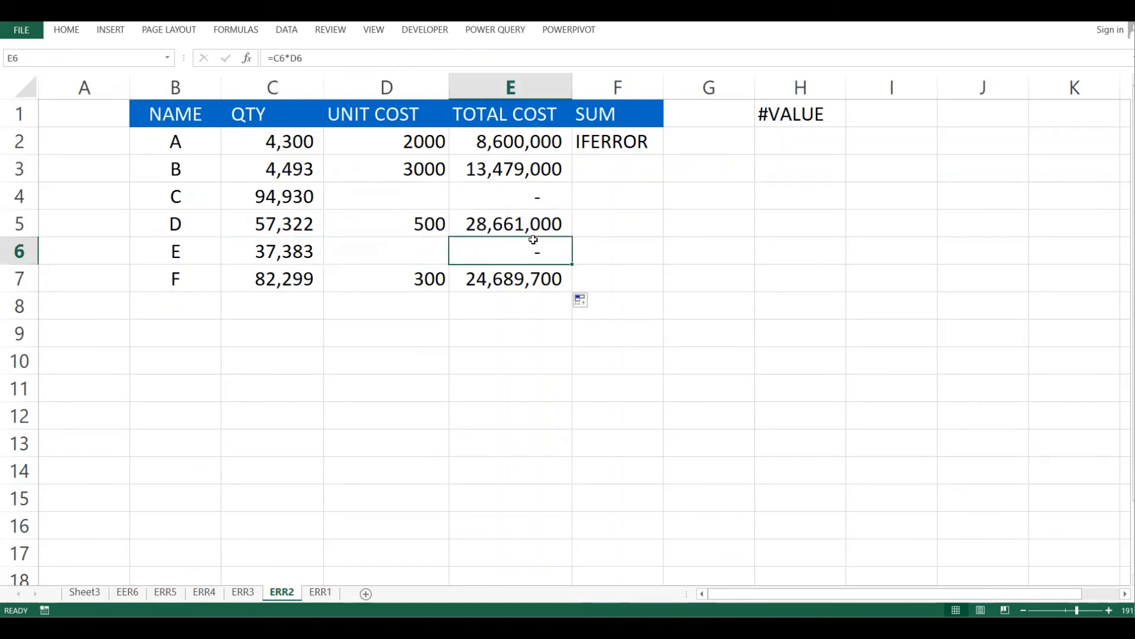
left_click_drag(524, 132, 519, 294)
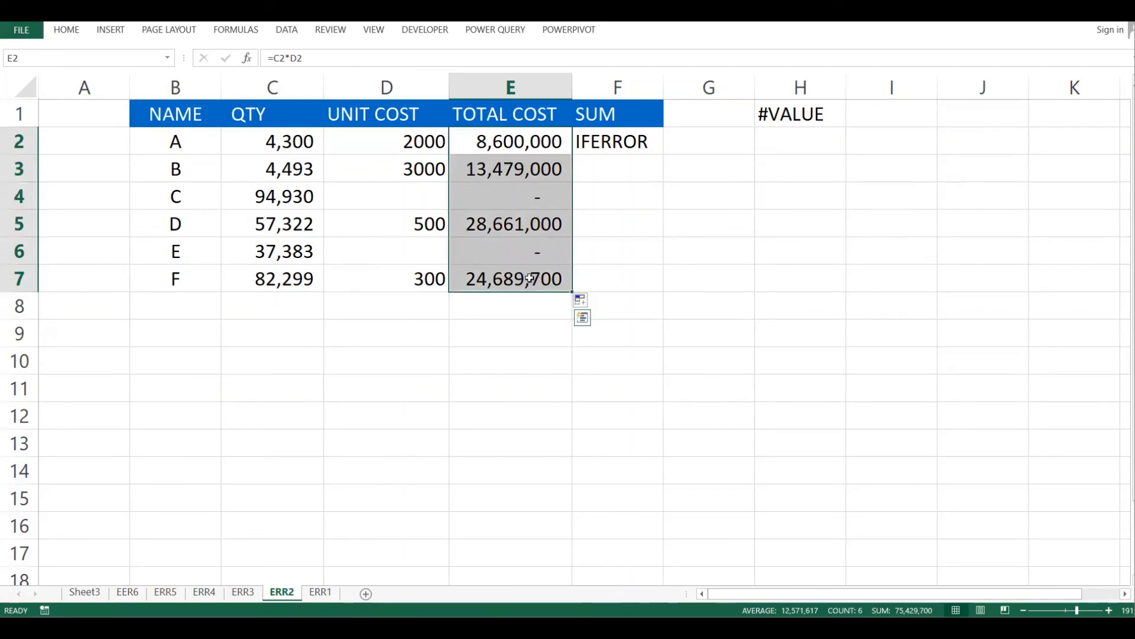
- Enter the text values y, g and y as unit costs in D4, D5 and D6
left_click(410, 200)
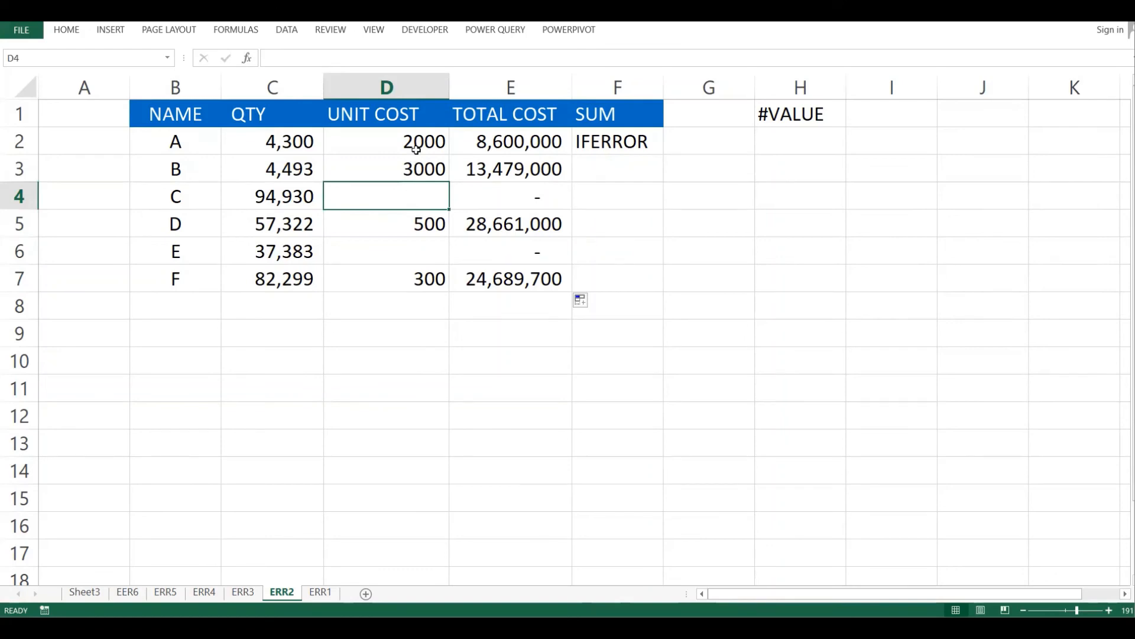
type("y")
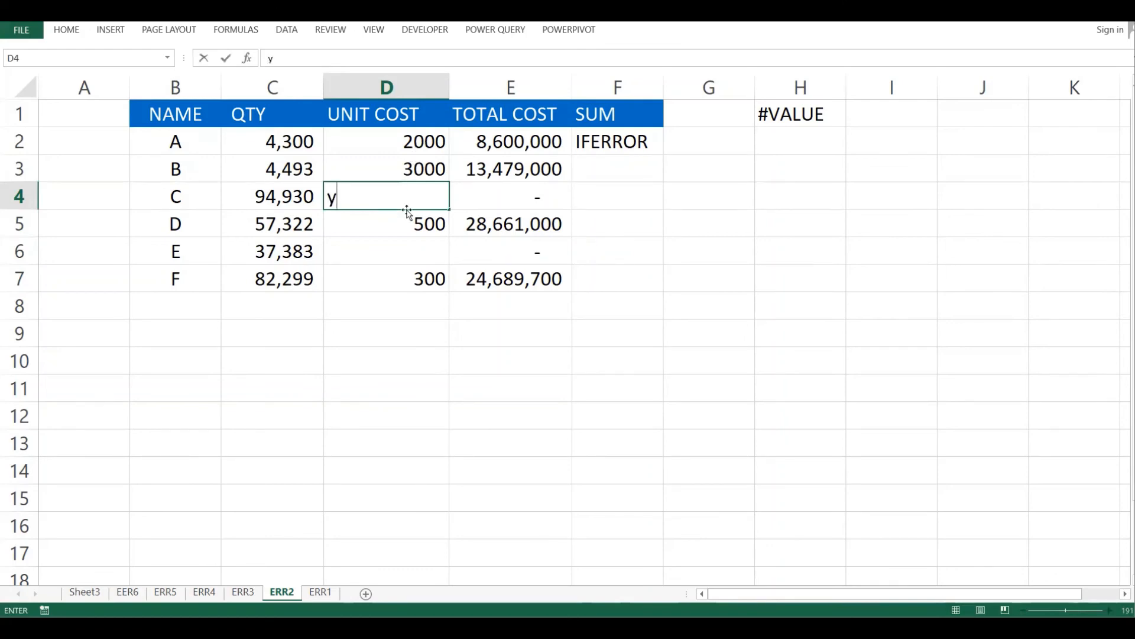
key("Return")
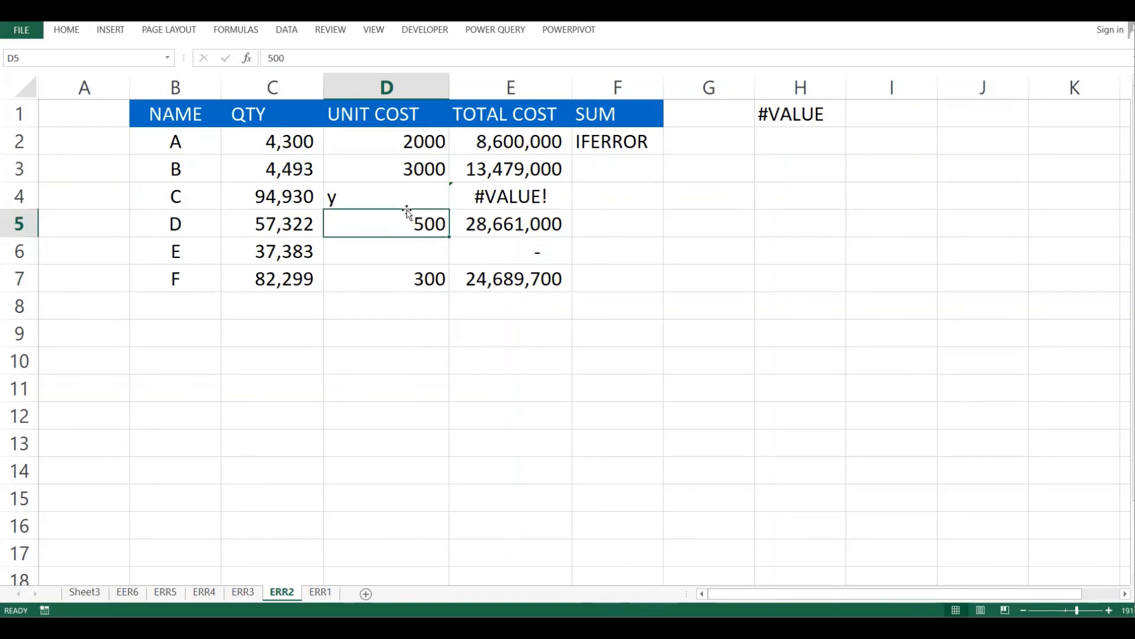
key("Right")
left_click(408, 211)
type("g")
key("Return")
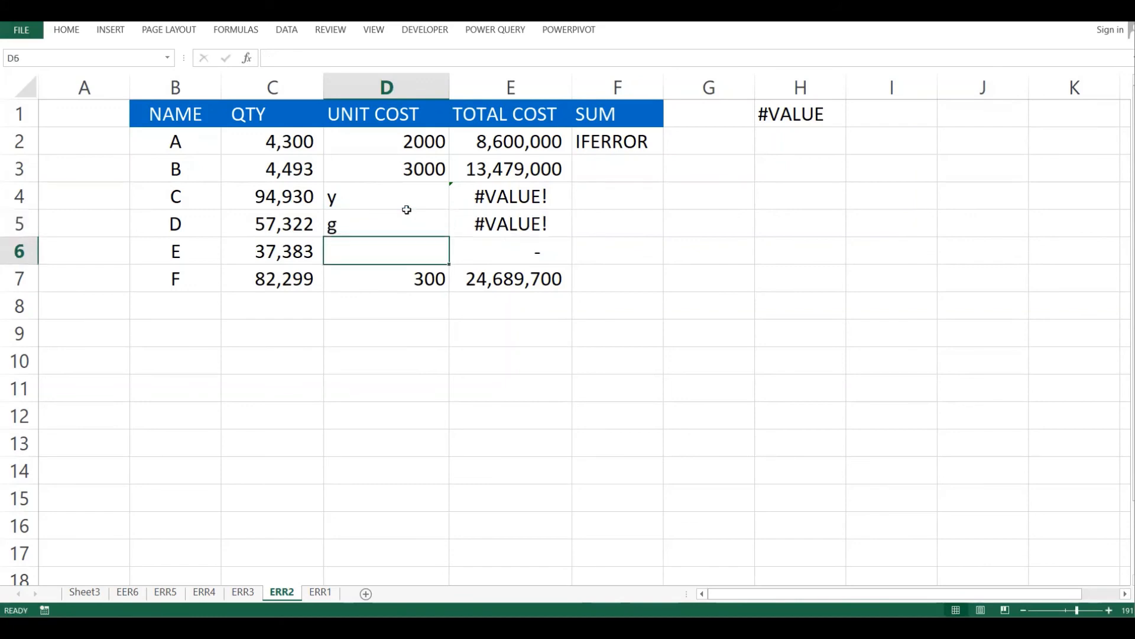
type("y")
key("Return")
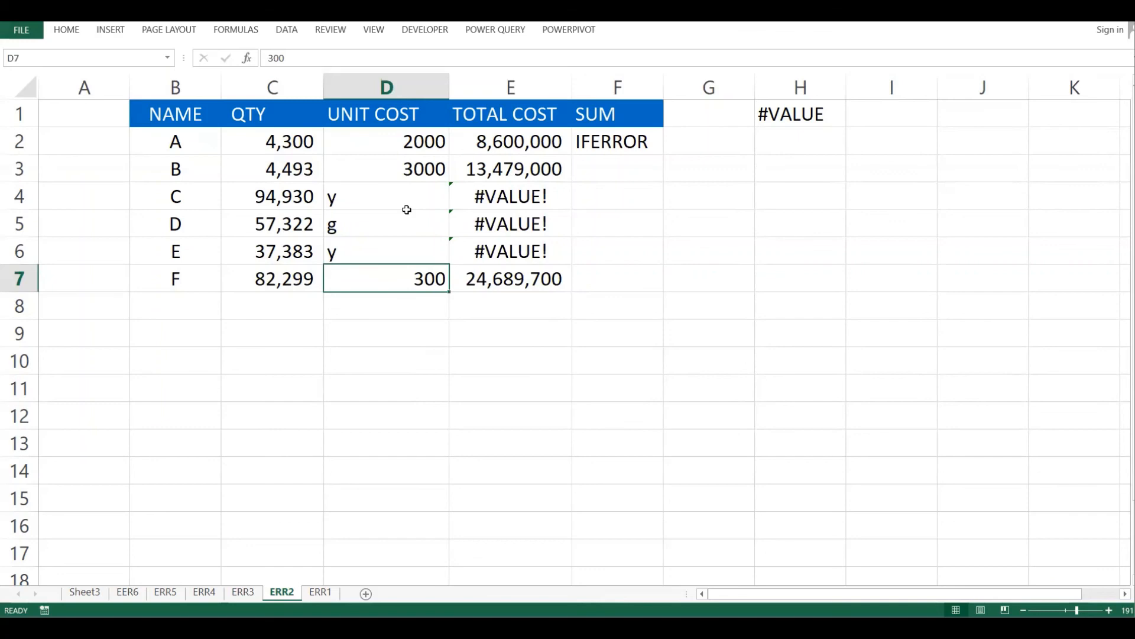
- Check the #VALUE! formula in E4, and replace the text unit costs in D4, D5 and D6 with 300, 400 and 500
left_click(503, 197)
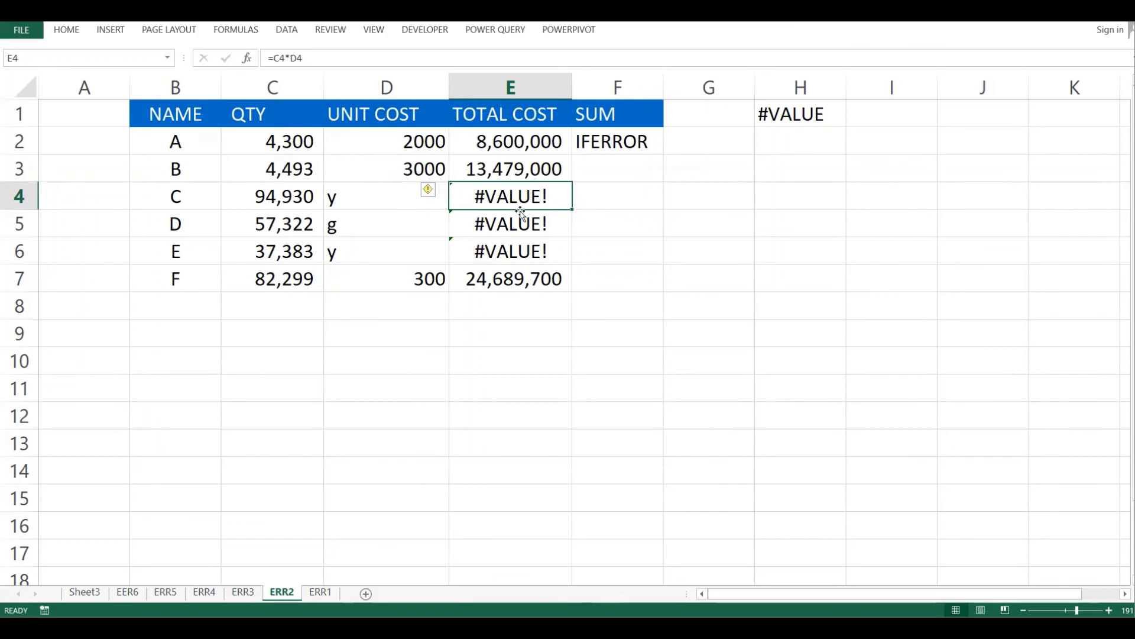
left_click(391, 193)
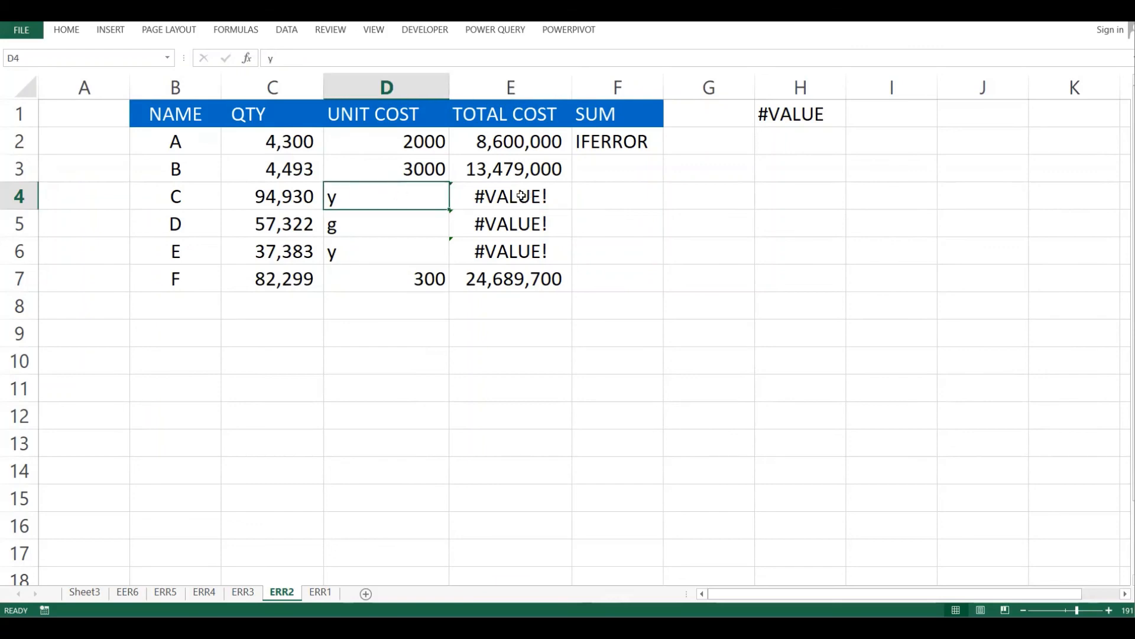
left_click(522, 195)
left_click(396, 201)
type("300")
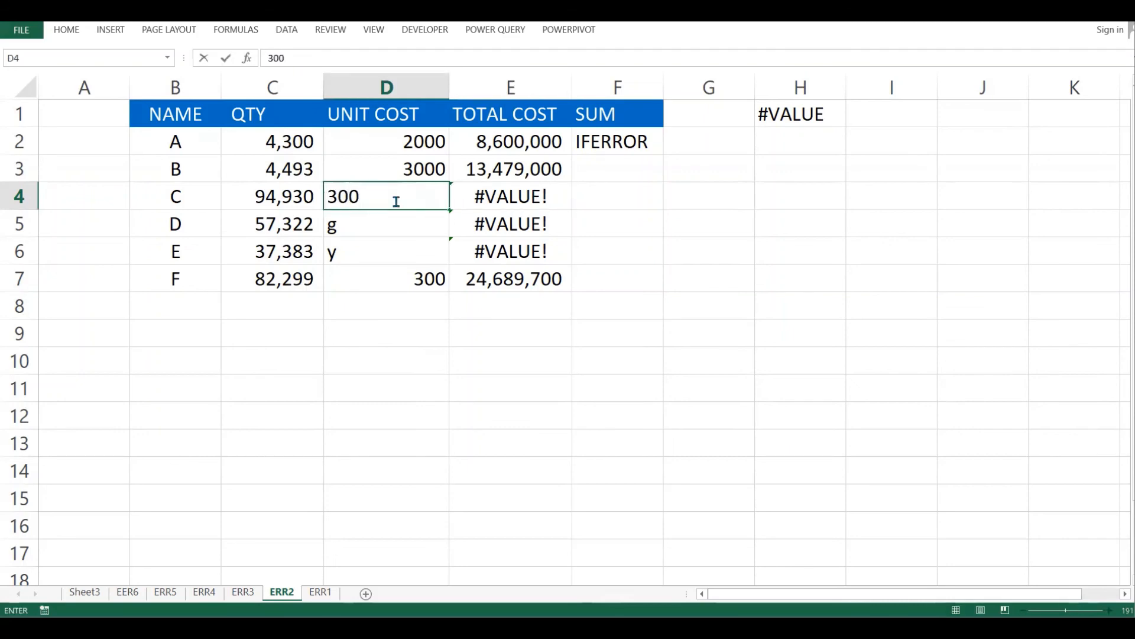
key("Return")
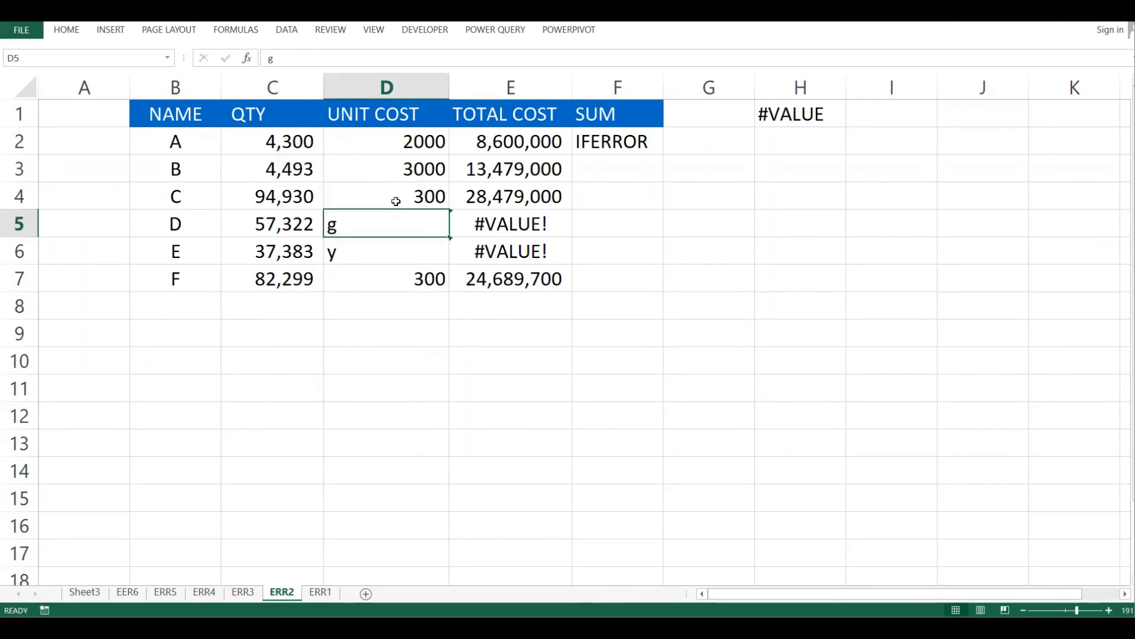
type("400")
key("Return")
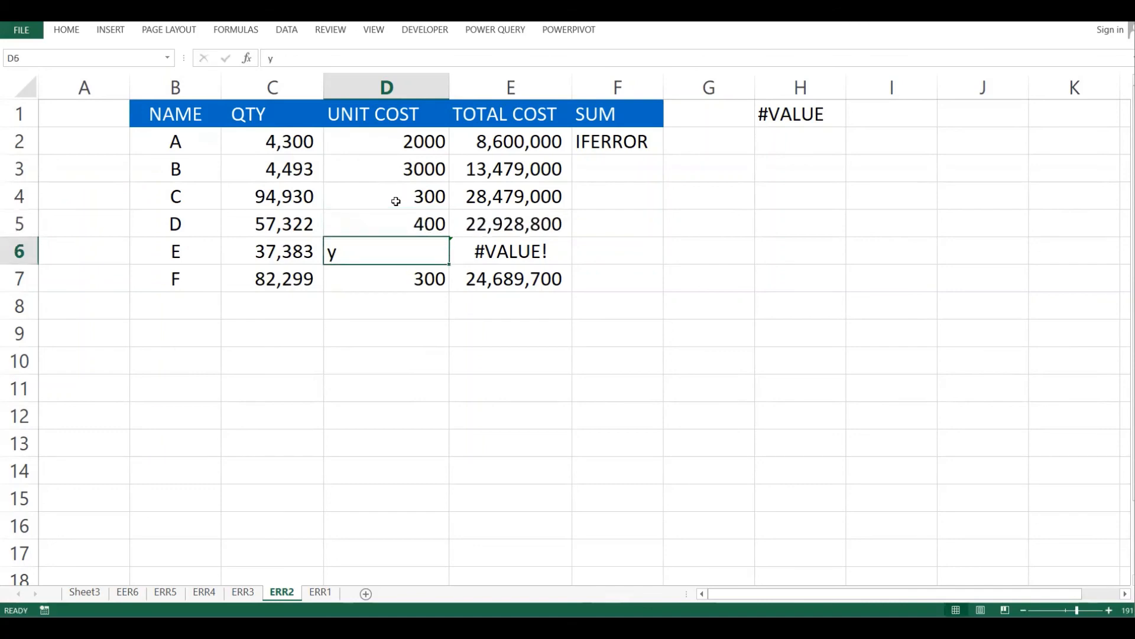
type("500")
key("Return")
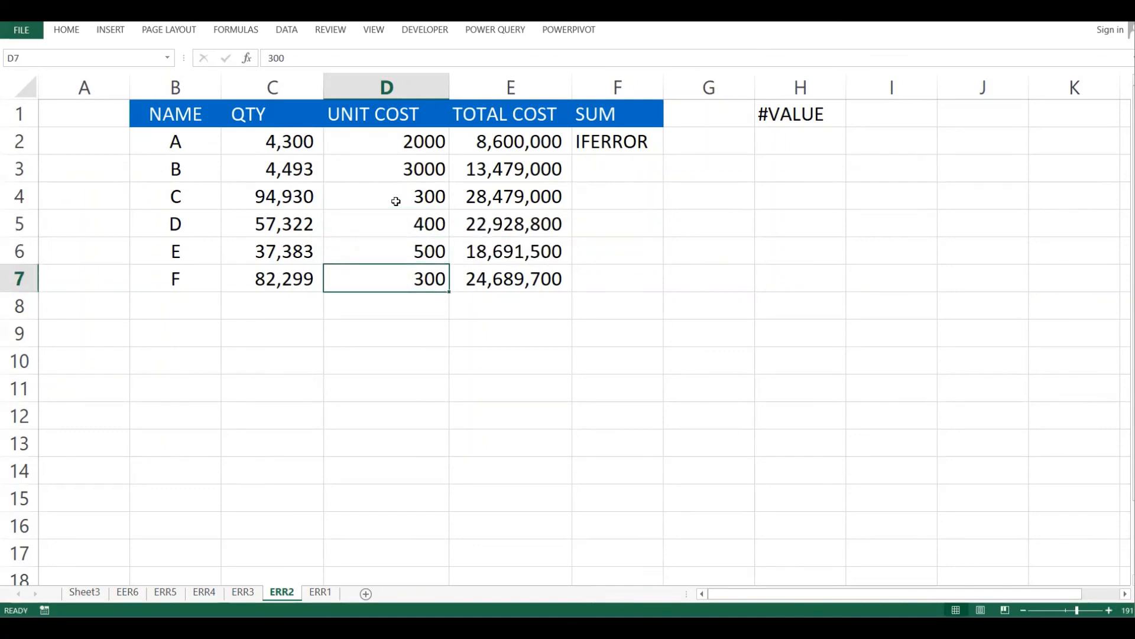
- On sheet ERR1, check the underlying values of the ##### amounts in C2:C7, and autofit column C to its contents
left_click(321, 592)
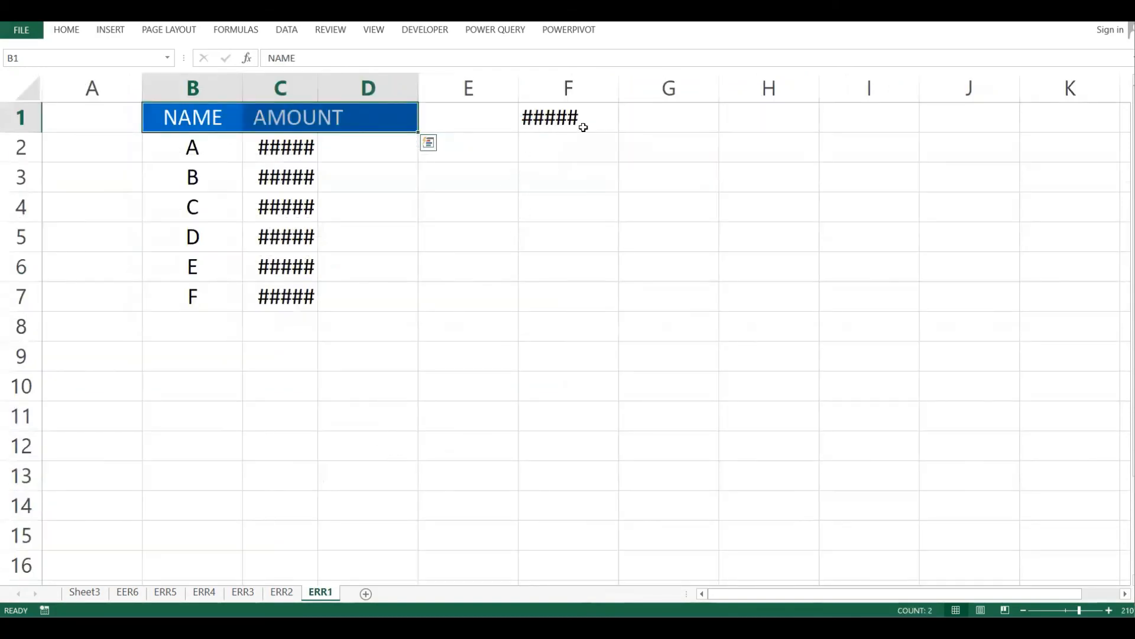
left_click_drag(285, 153, 281, 307)
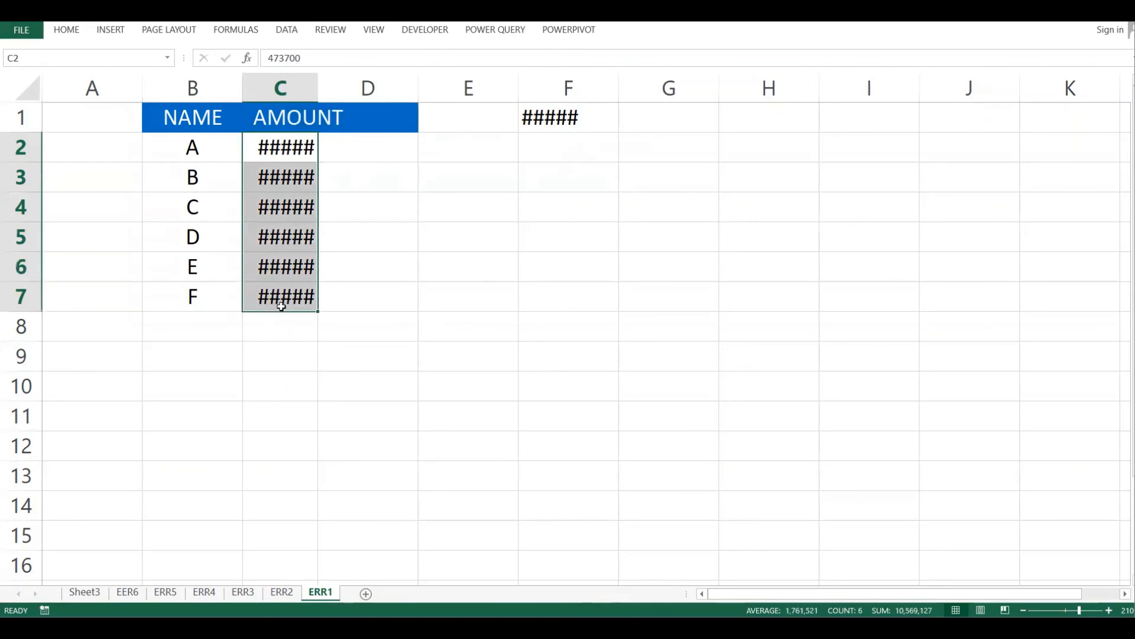
left_click(406, 286)
left_click(286, 215)
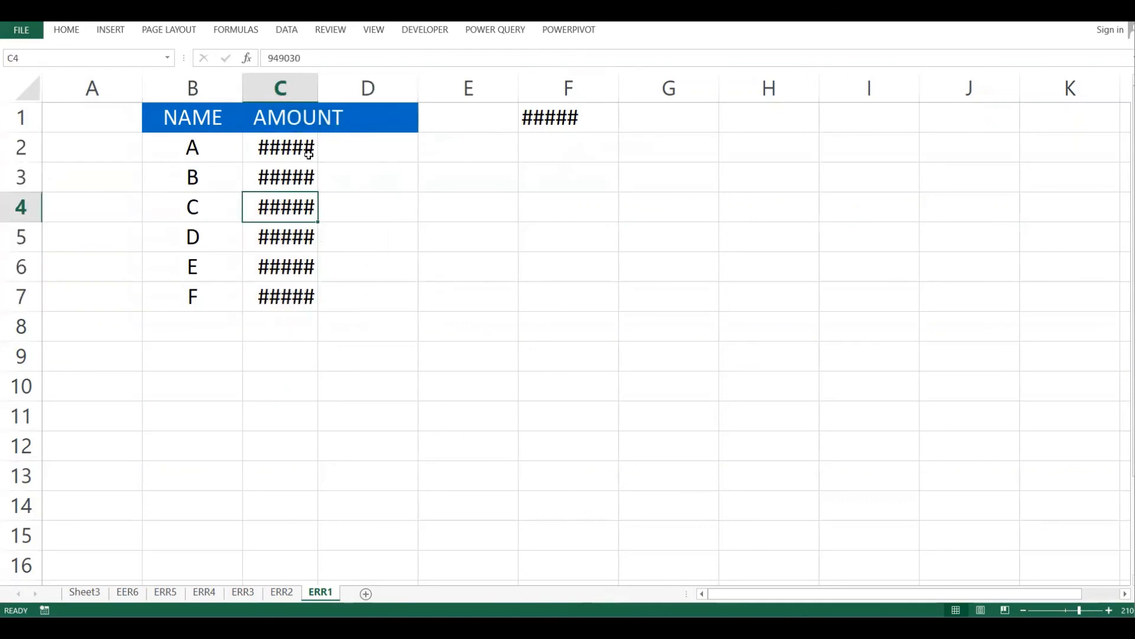
left_click(308, 154)
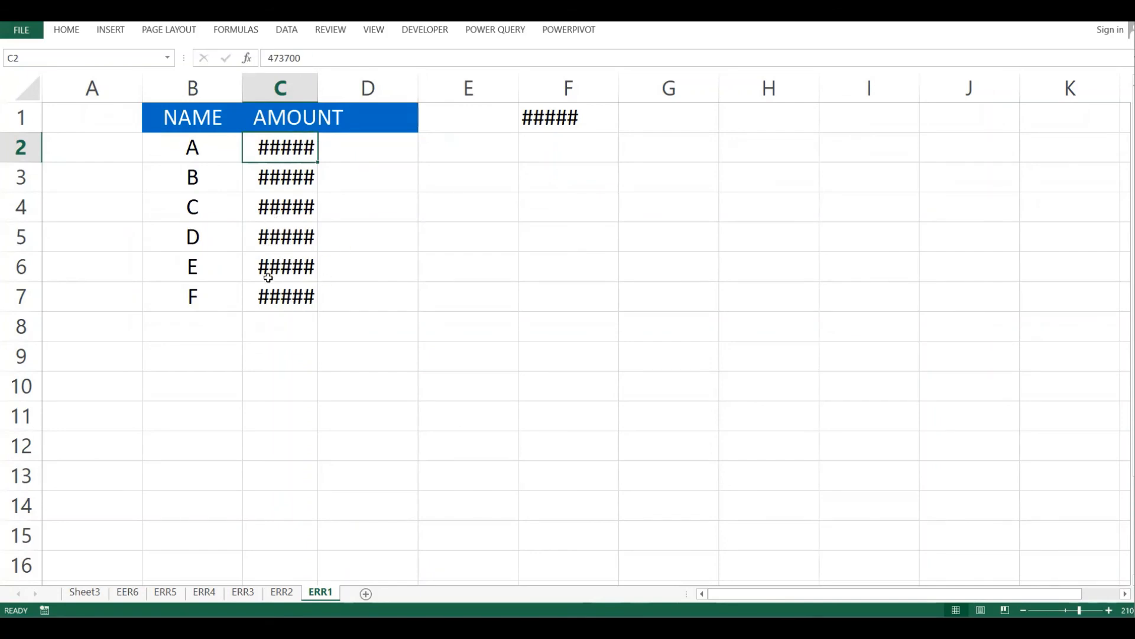
left_click(304, 245)
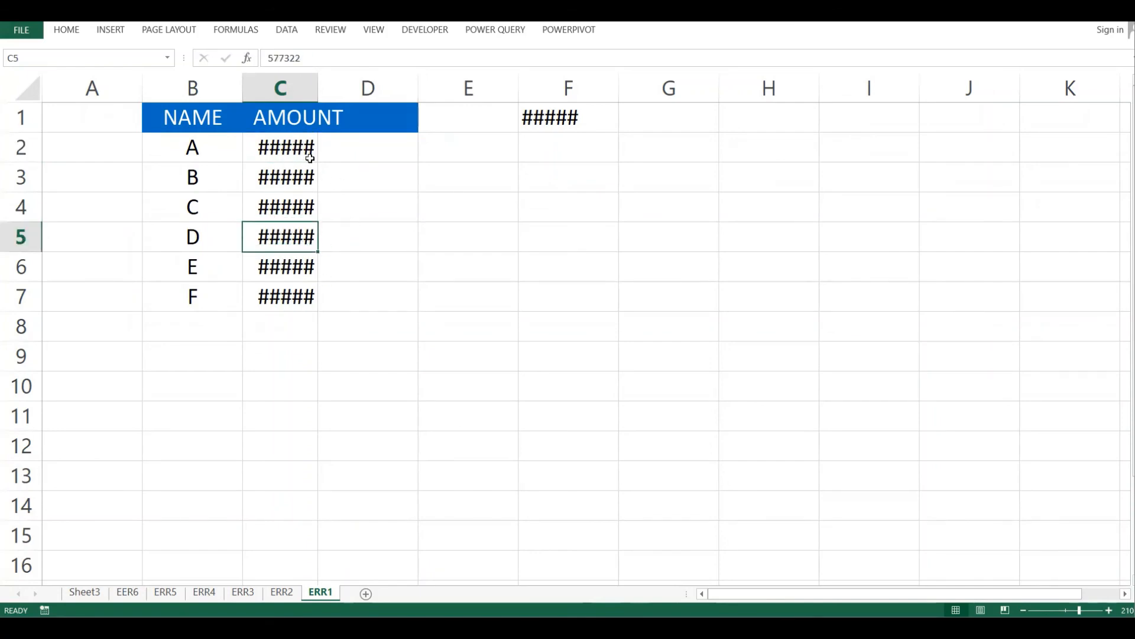
left_click(310, 158)
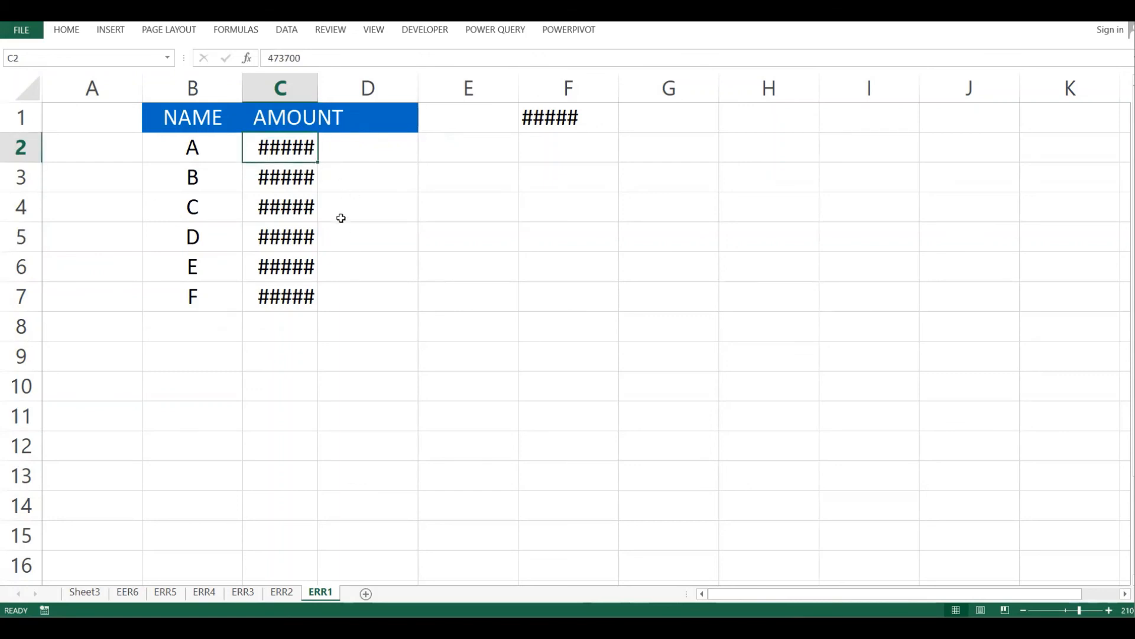
double_click(318, 85)
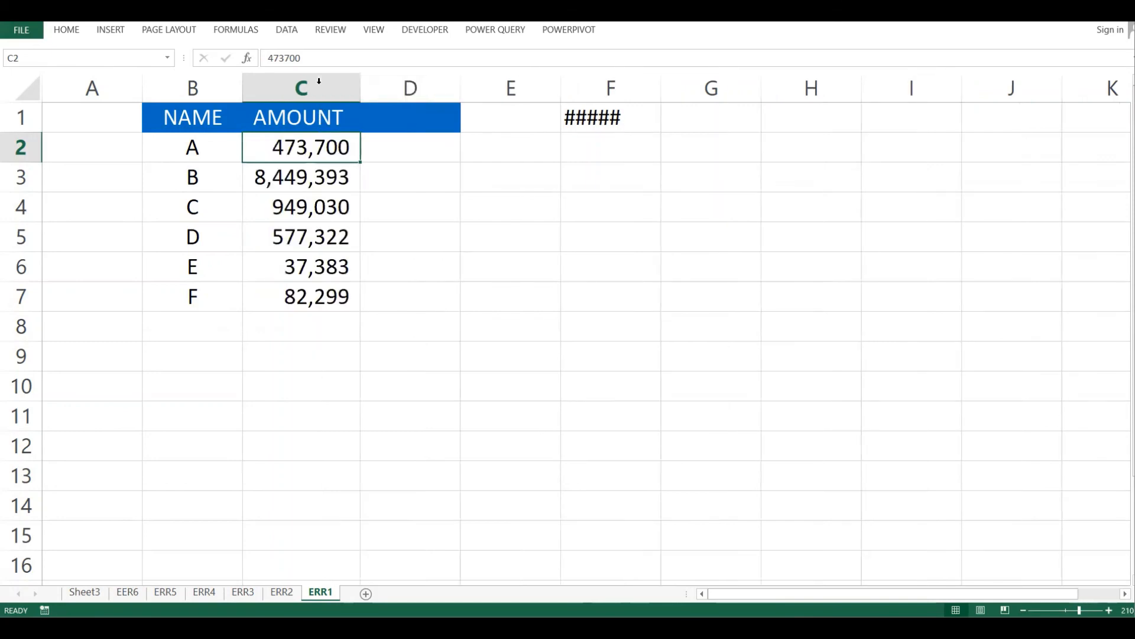